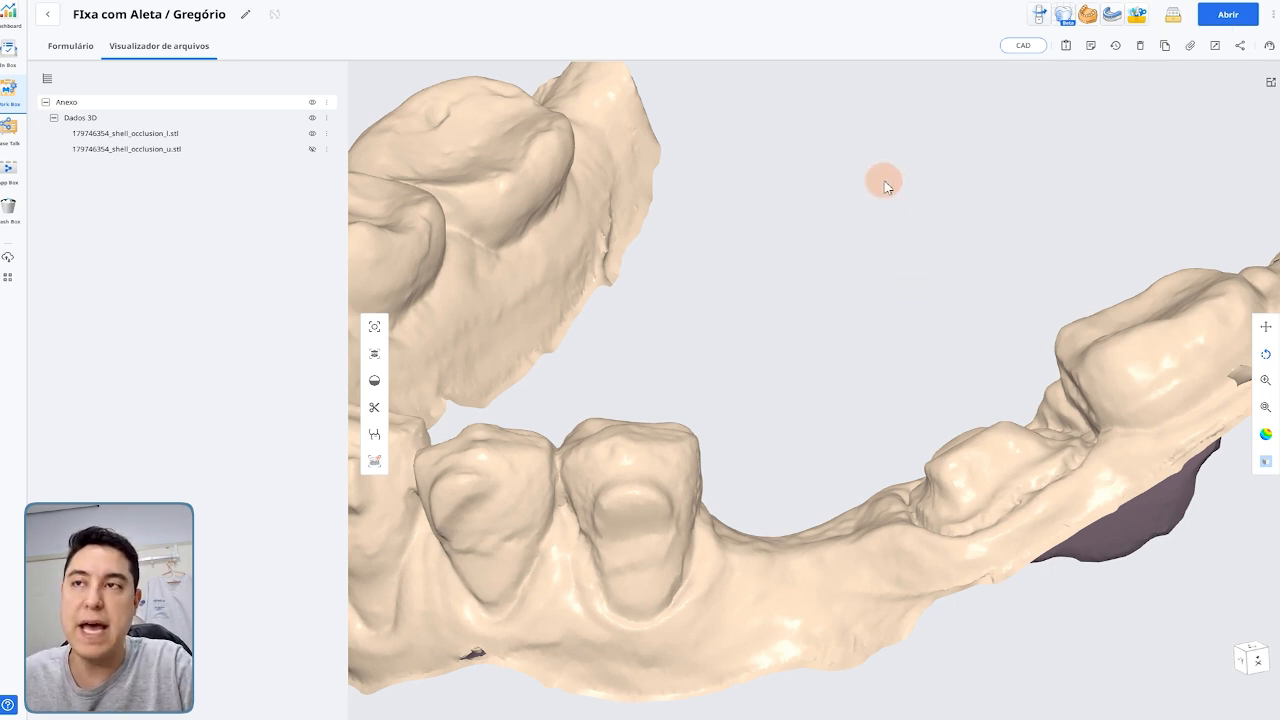
- Launch the restoration design app for this case and select teeth 37, 36 and 35 in the form
{"action": "left_click", "coordinate": [1063, 17]}
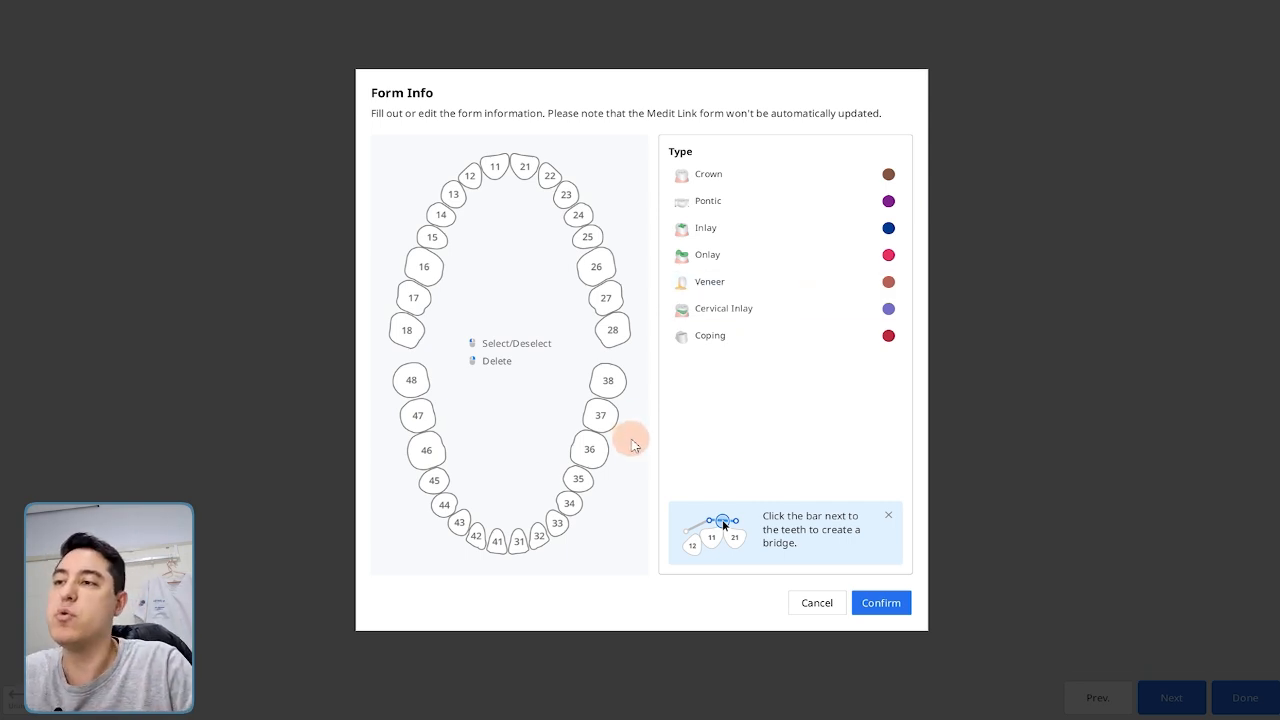
{"action": "left_click", "coordinate": [602, 423]}
{"action": "left_click", "coordinate": [593, 446]}
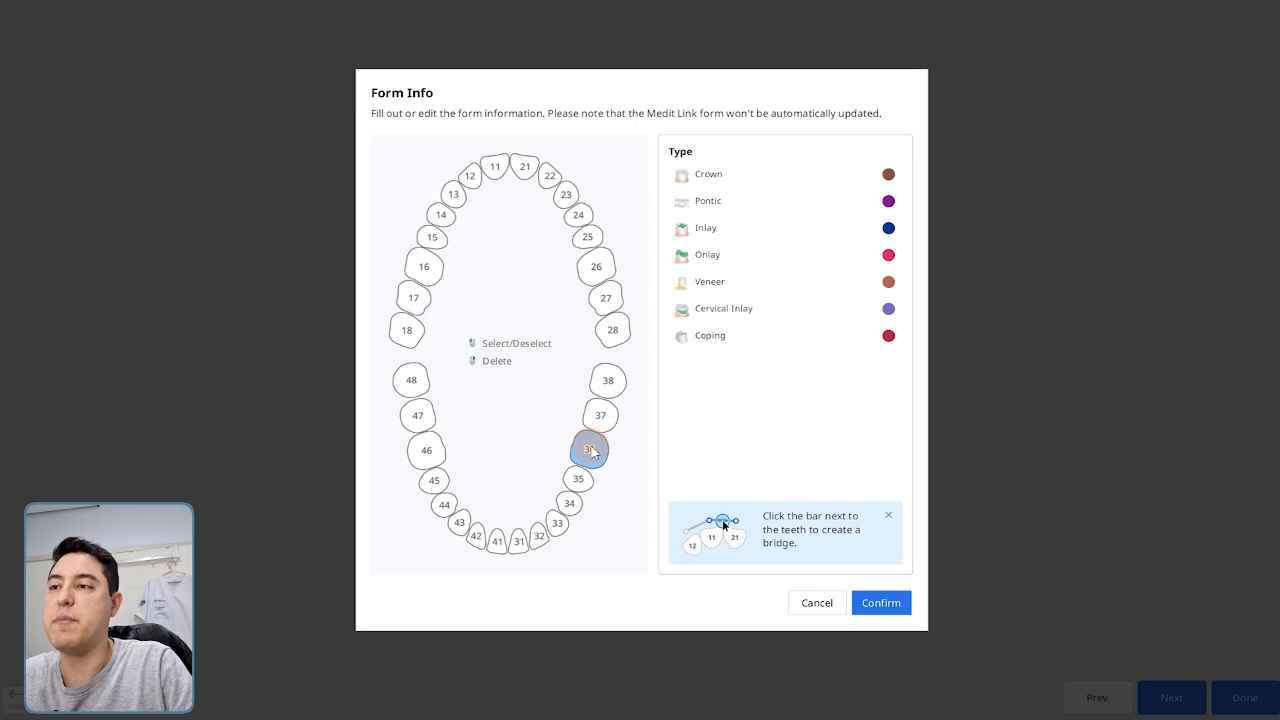
{"action": "left_click", "coordinate": [577, 482]}
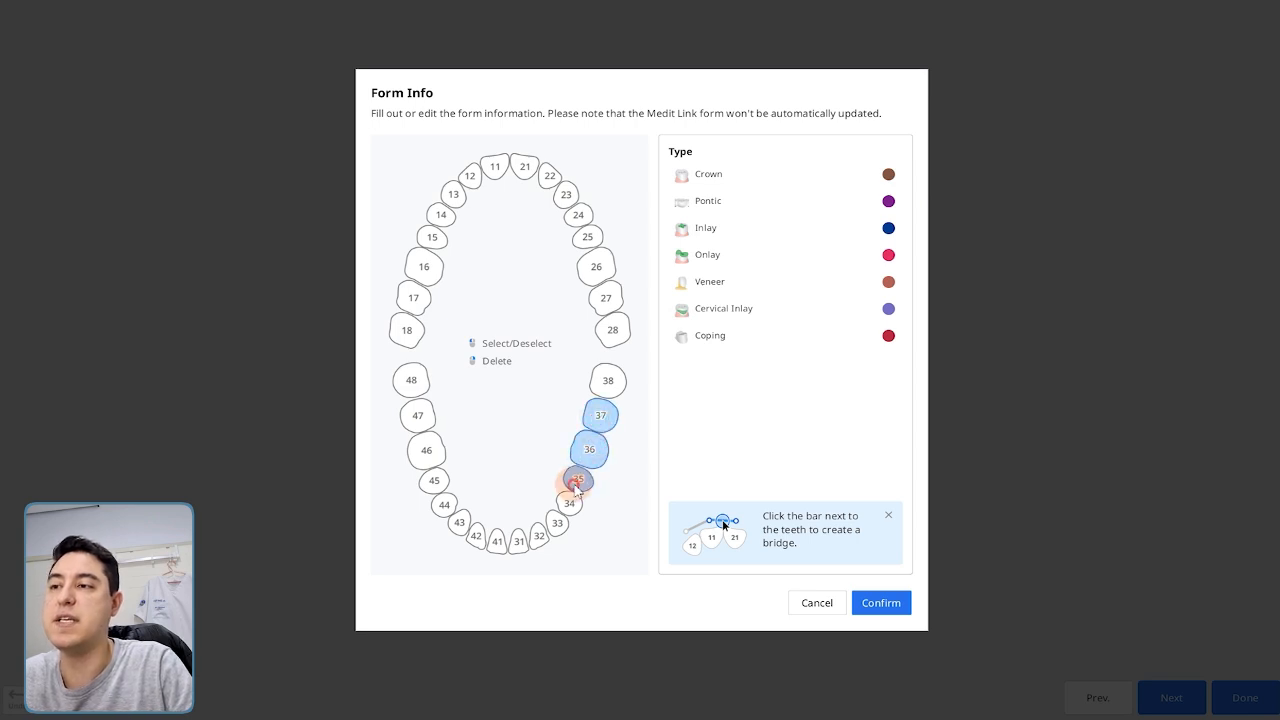
{"action": "left_click", "coordinate": [667, 462]}
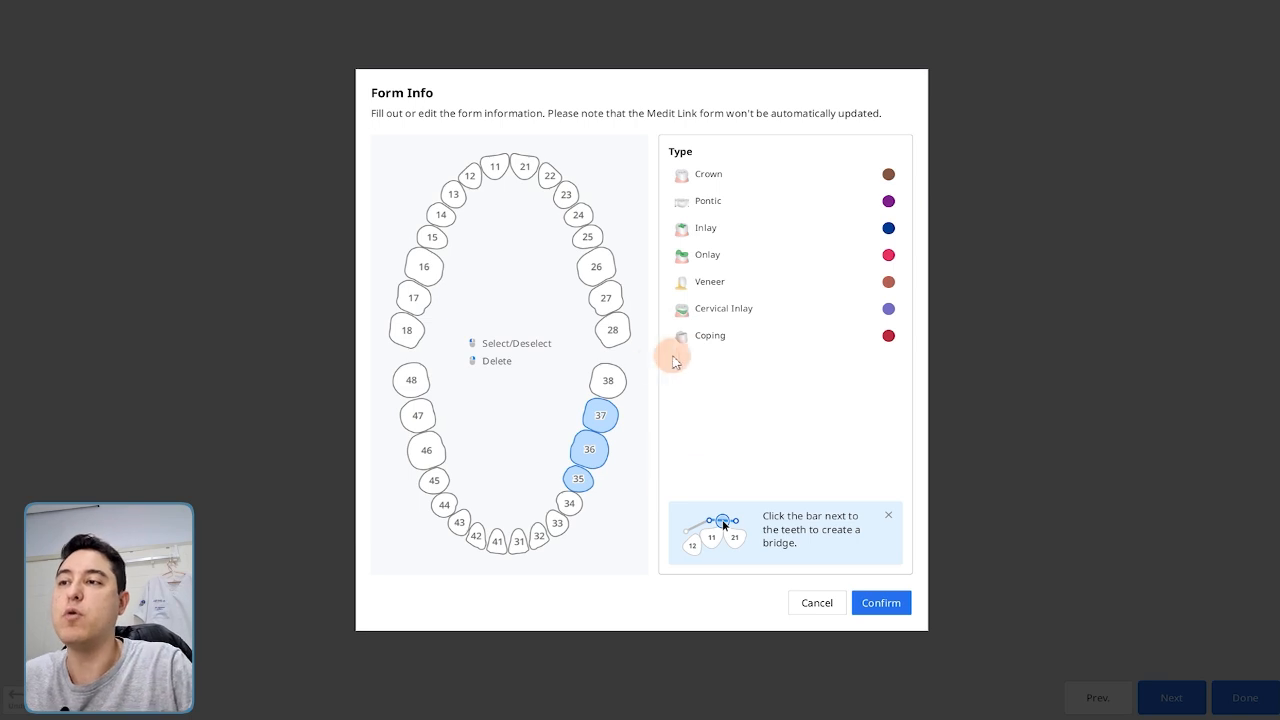
- Set tooth 37 as Crown, 36 as Pontic and 35 as Veneer, with 36 and 37 connected as a bridge, and confirm the form
{"action": "left_click", "coordinate": [750, 178]}
{"action": "left_click", "coordinate": [643, 520]}
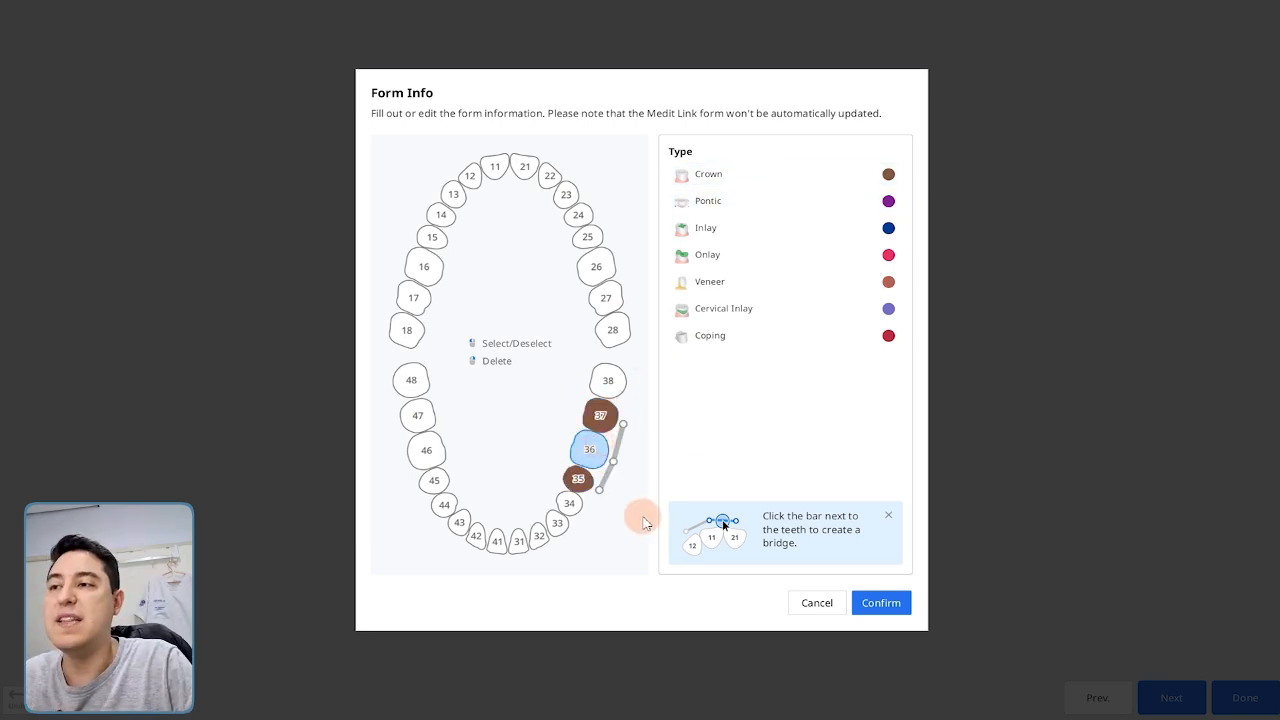
{"action": "left_click", "coordinate": [707, 204]}
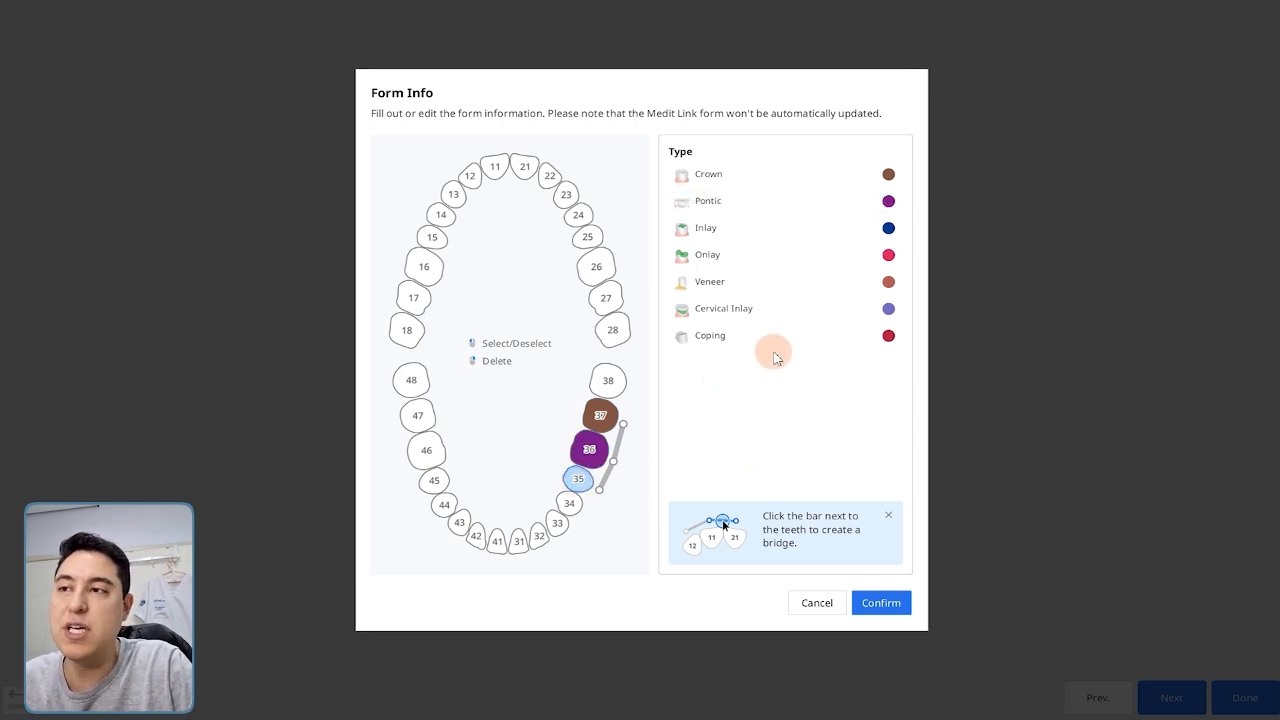
{"action": "left_click", "coordinate": [775, 285]}
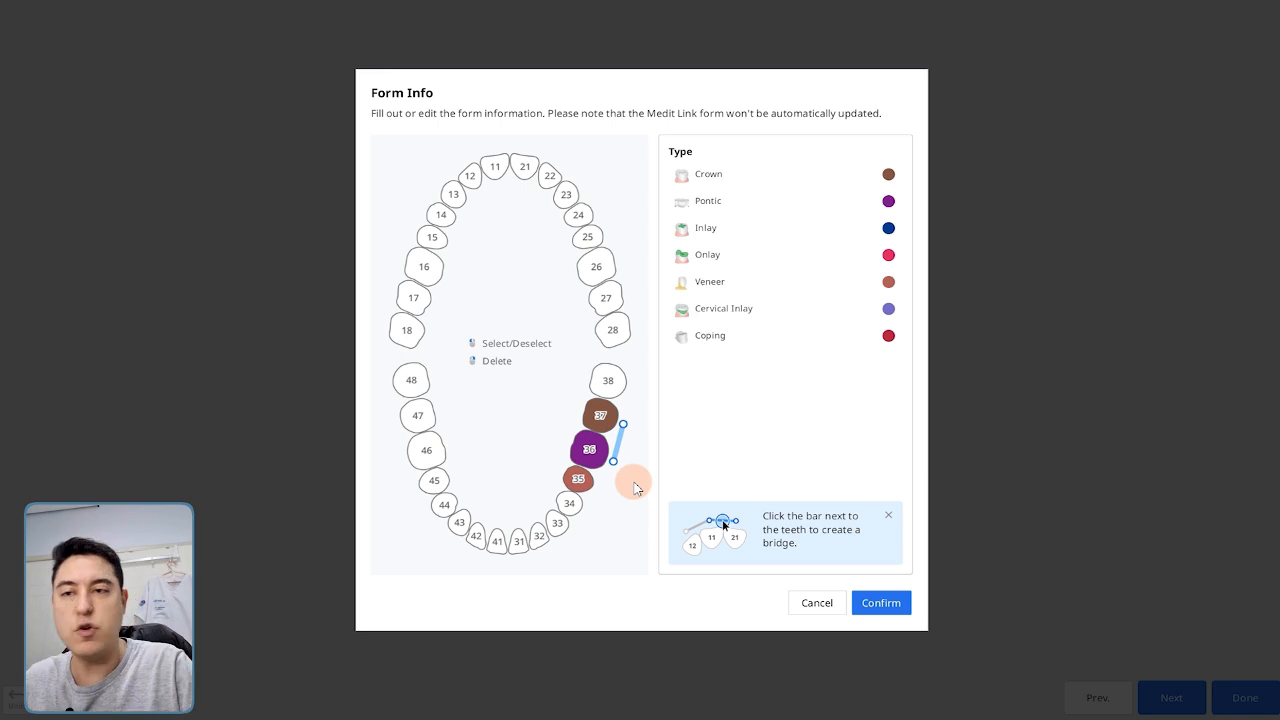
{"action": "left_click", "coordinate": [879, 603]}
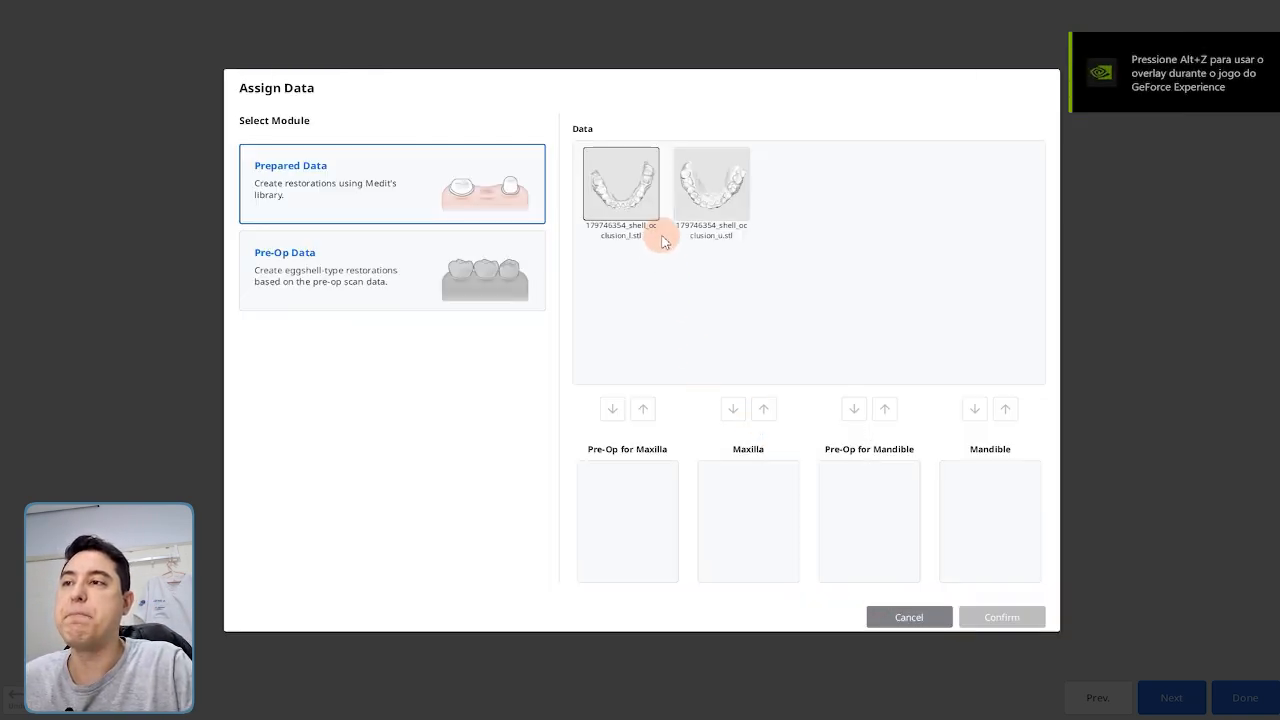
- Assign the shell_occlusion_u scan to Maxilla and the shell_occlusion_l scan to Mandible in the Prepared Data module
{"action": "left_click_drag", "start_coordinate": [694, 175], "coordinate": [740, 512]}
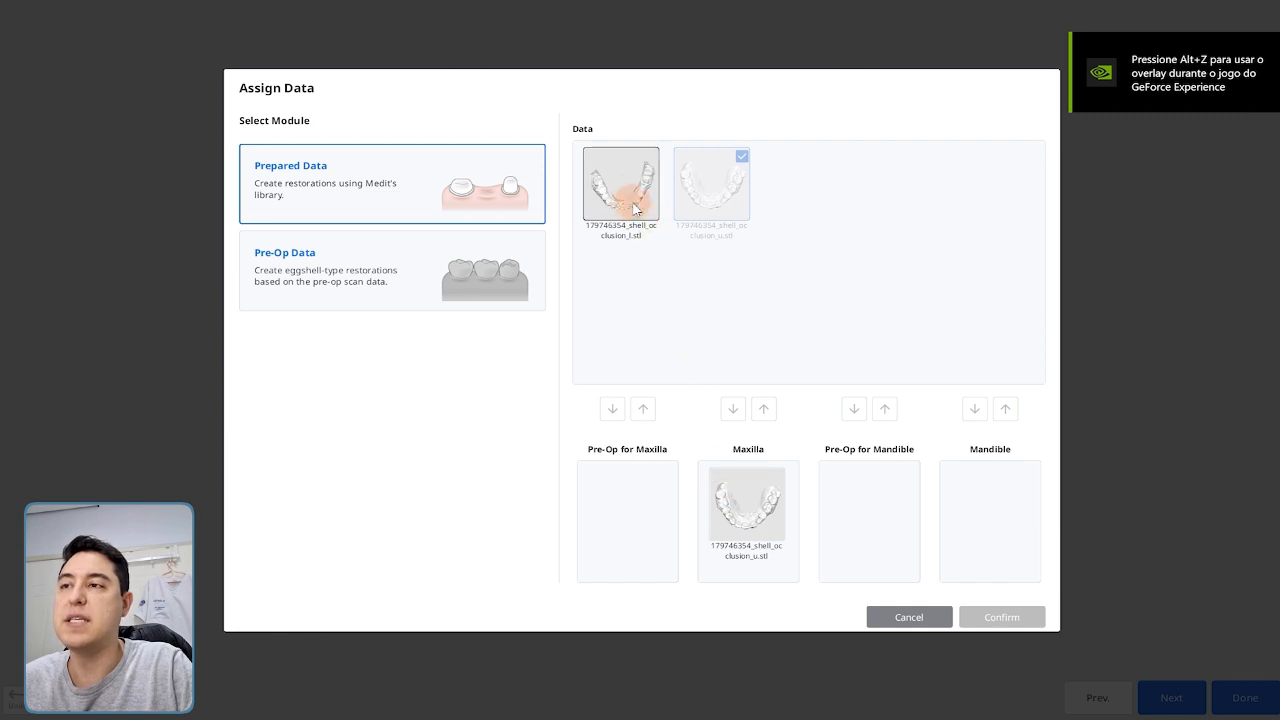
{"action": "left_click_drag", "start_coordinate": [620, 185], "coordinate": [973, 503]}
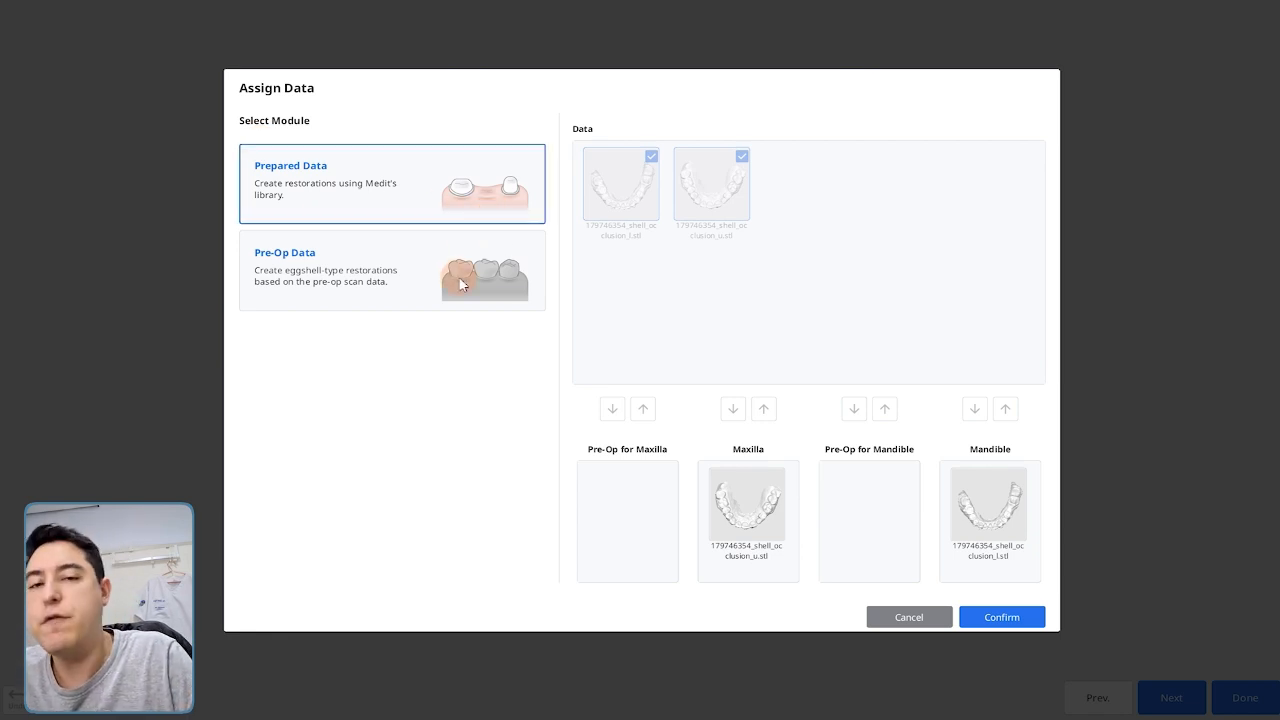
{"action": "mouse_move", "coordinate": [460, 284]}
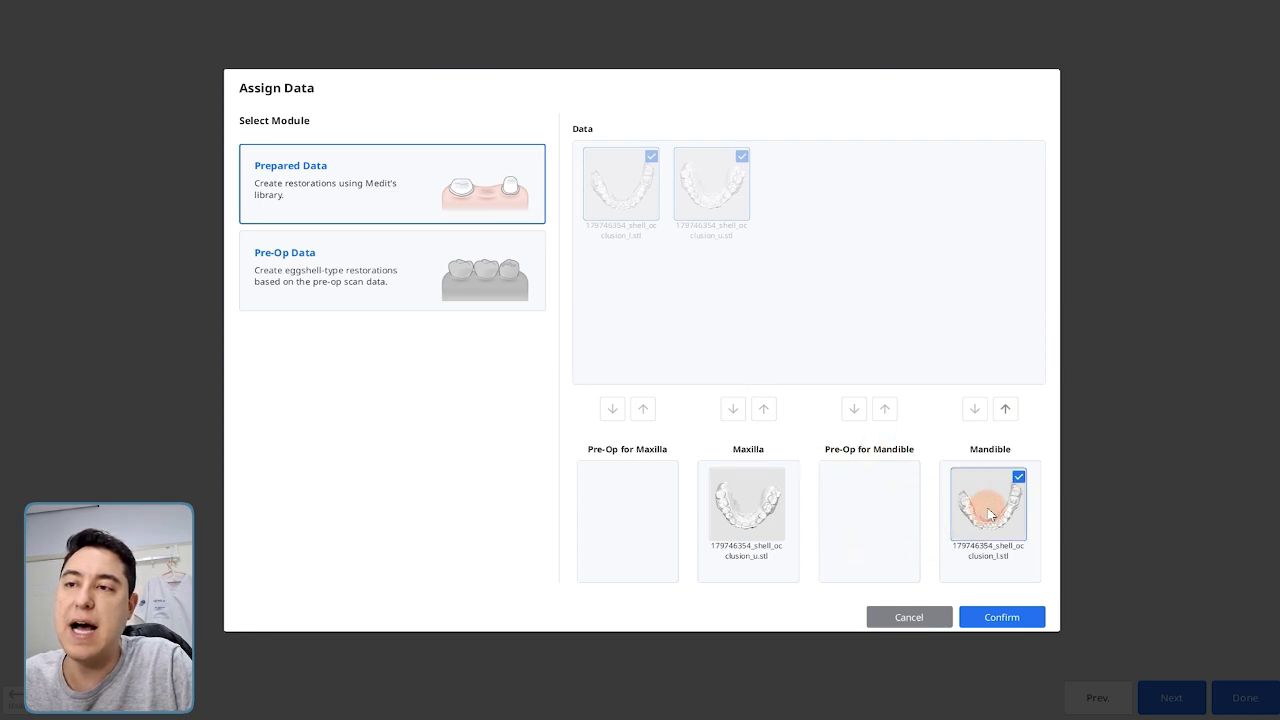
- Move both scans into the pre-op slots and return them to Maxilla and Mandible
{"action": "left_click_drag", "start_coordinate": [957, 509], "coordinate": [860, 505]}
{"action": "left_click_drag", "start_coordinate": [741, 500], "coordinate": [600, 505]}
{"action": "left_click_drag", "start_coordinate": [647, 563], "coordinate": [755, 503]}
{"action": "left_click_drag", "start_coordinate": [860, 500], "coordinate": [980, 506]}
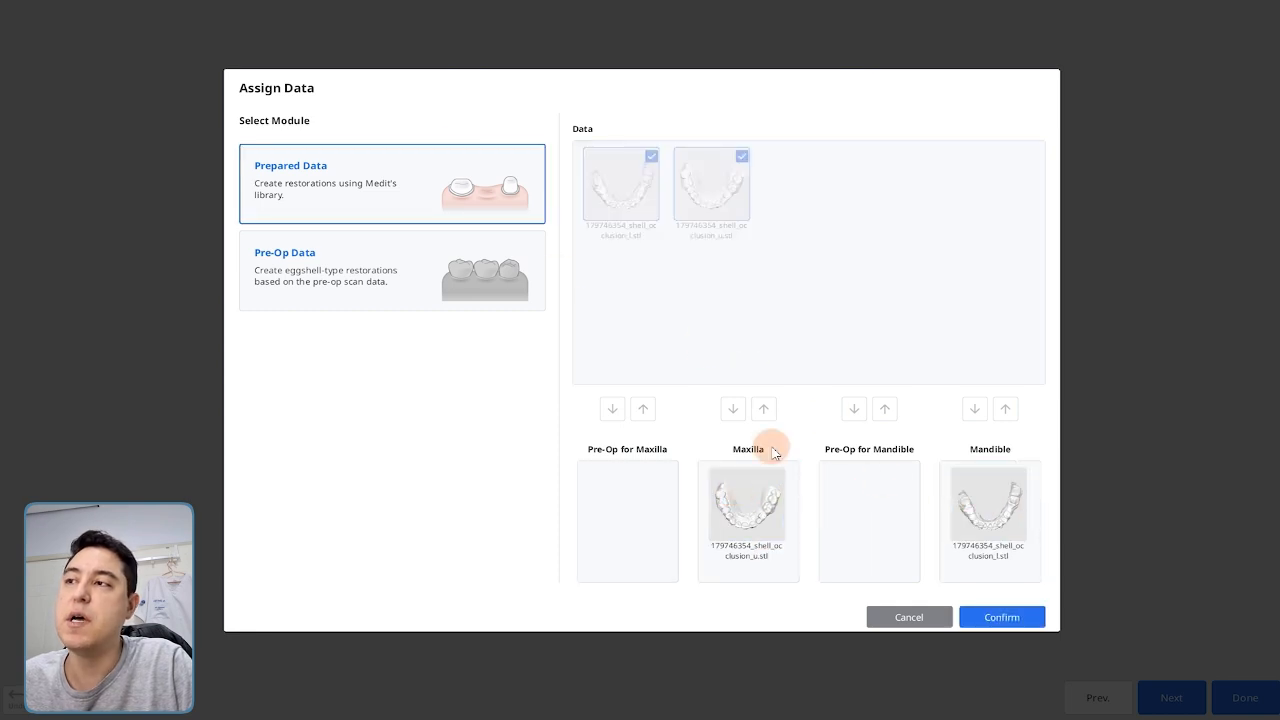
- Confirm the data assignment and create tooth 37's margin line with Auto Creation from a point on the preparation edge
{"action": "left_click", "coordinate": [1000, 617]}
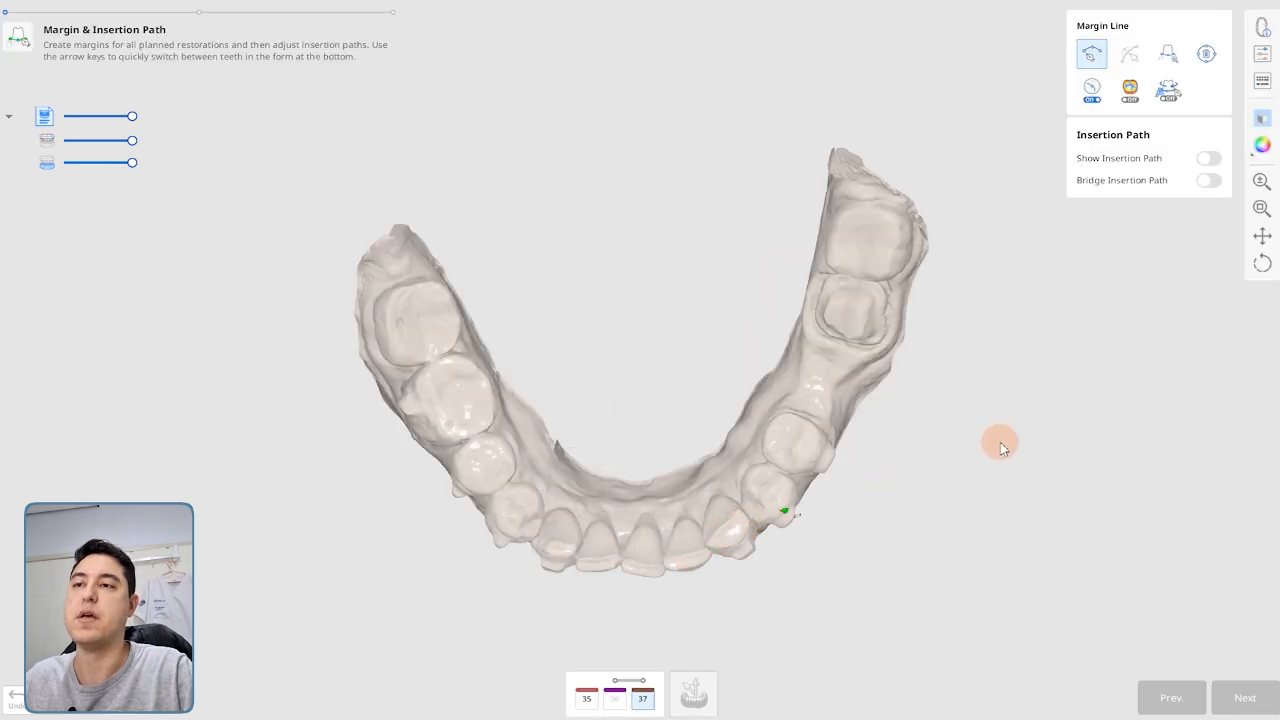
{"action": "right_click_drag", "start_coordinate": [1046, 423], "coordinate": [975, 510]}
{"action": "scroll", "coordinate": [975, 510], "scroll_direction": "up", "scroll_amount": 10}
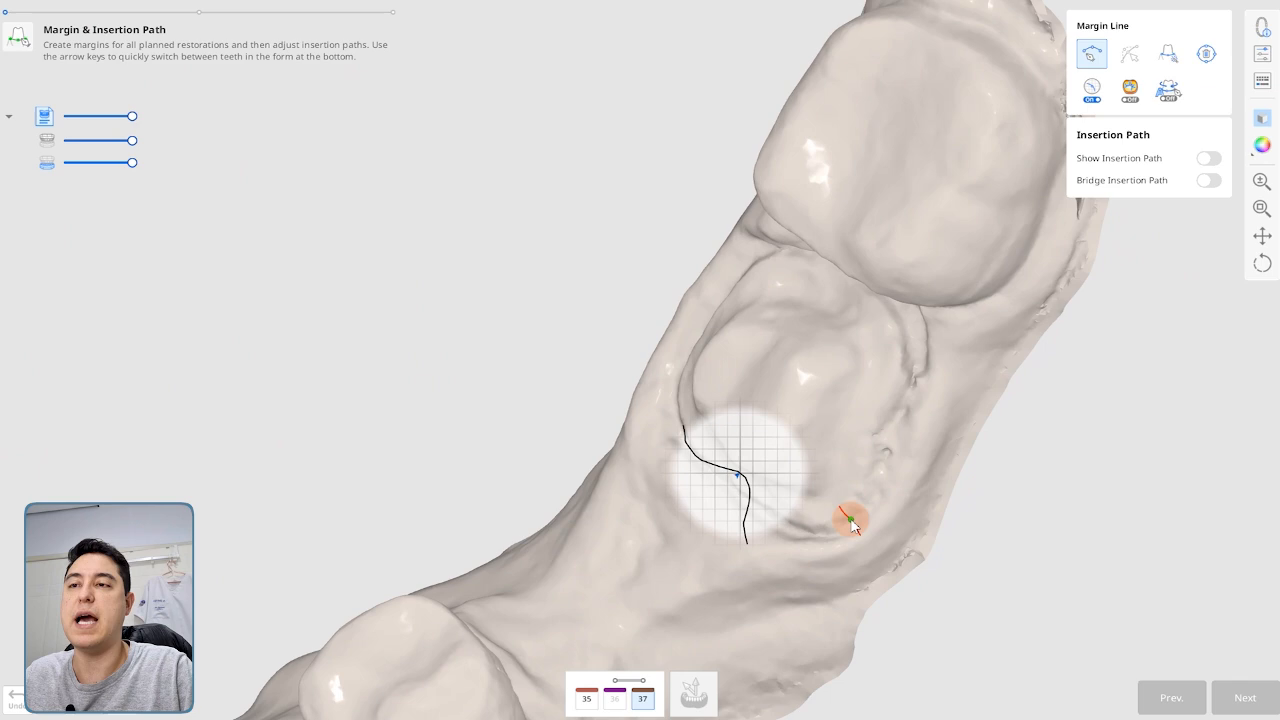
{"action": "right_click_drag", "start_coordinate": [851, 524], "coordinate": [1000, 320]}
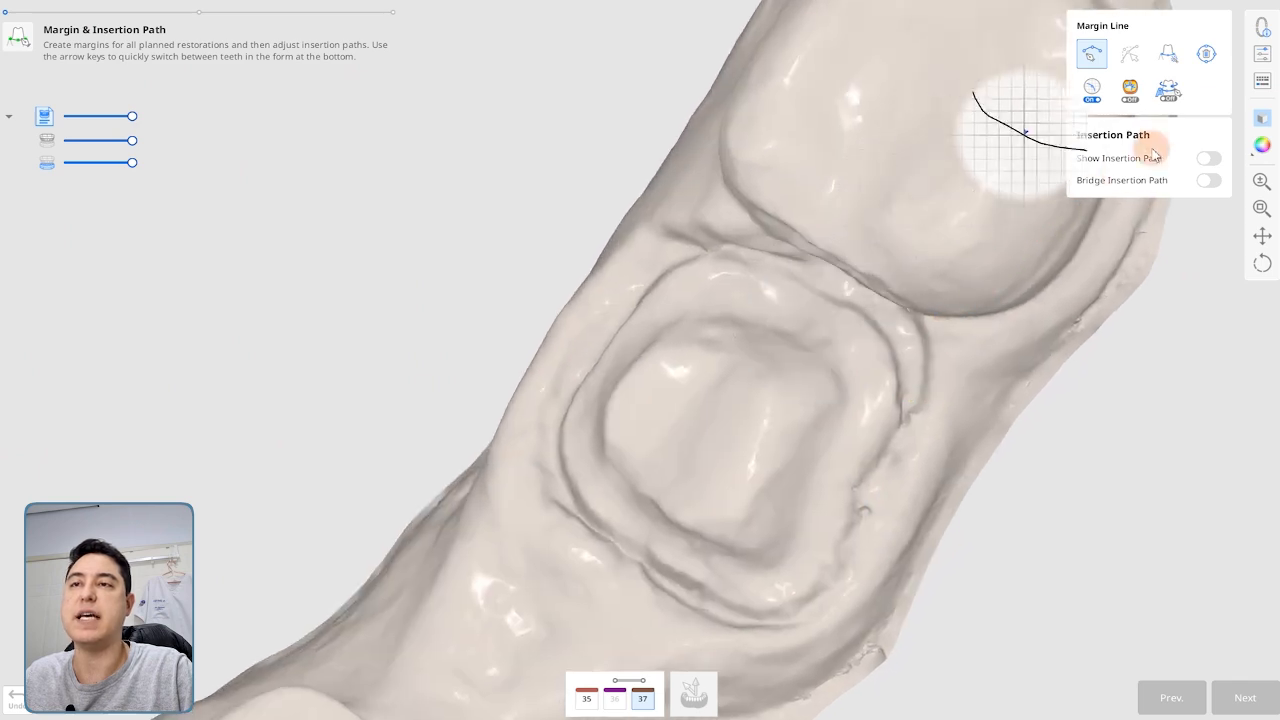
{"action": "left_click", "coordinate": [1170, 56]}
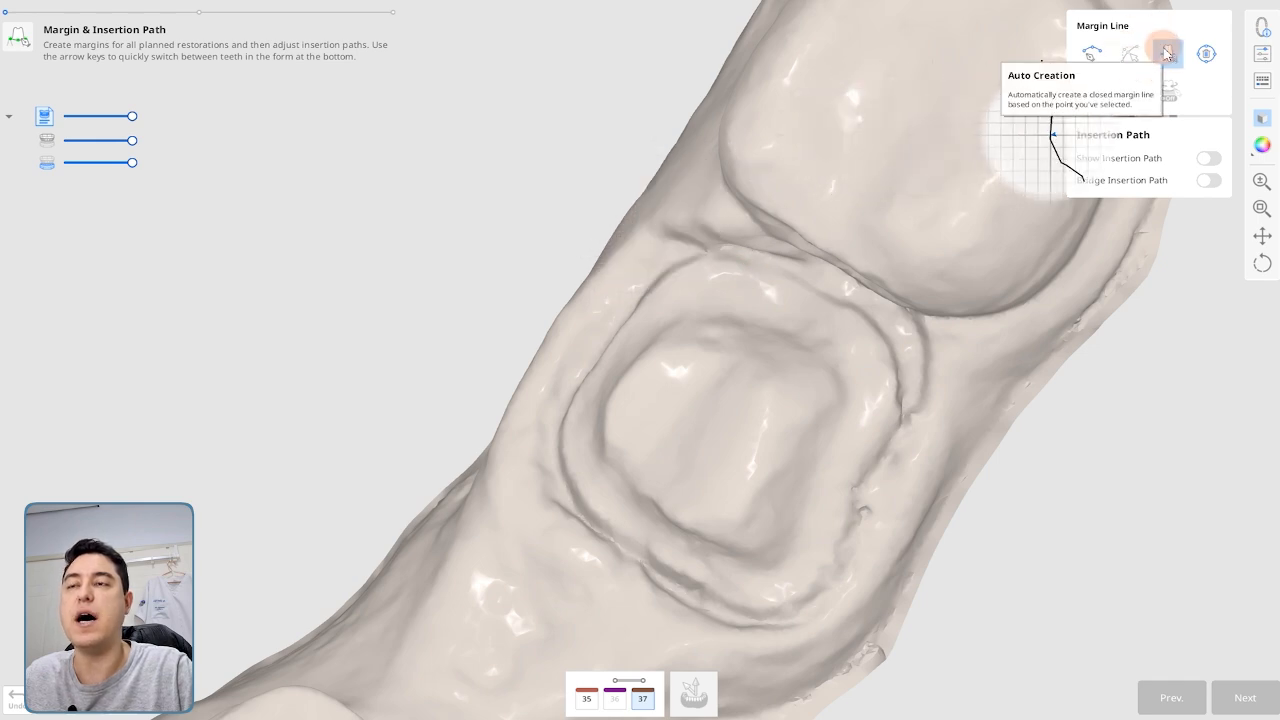
{"action": "left_click", "coordinate": [657, 285]}
{"action": "right_click_drag", "start_coordinate": [871, 463], "coordinate": [880, 432]}
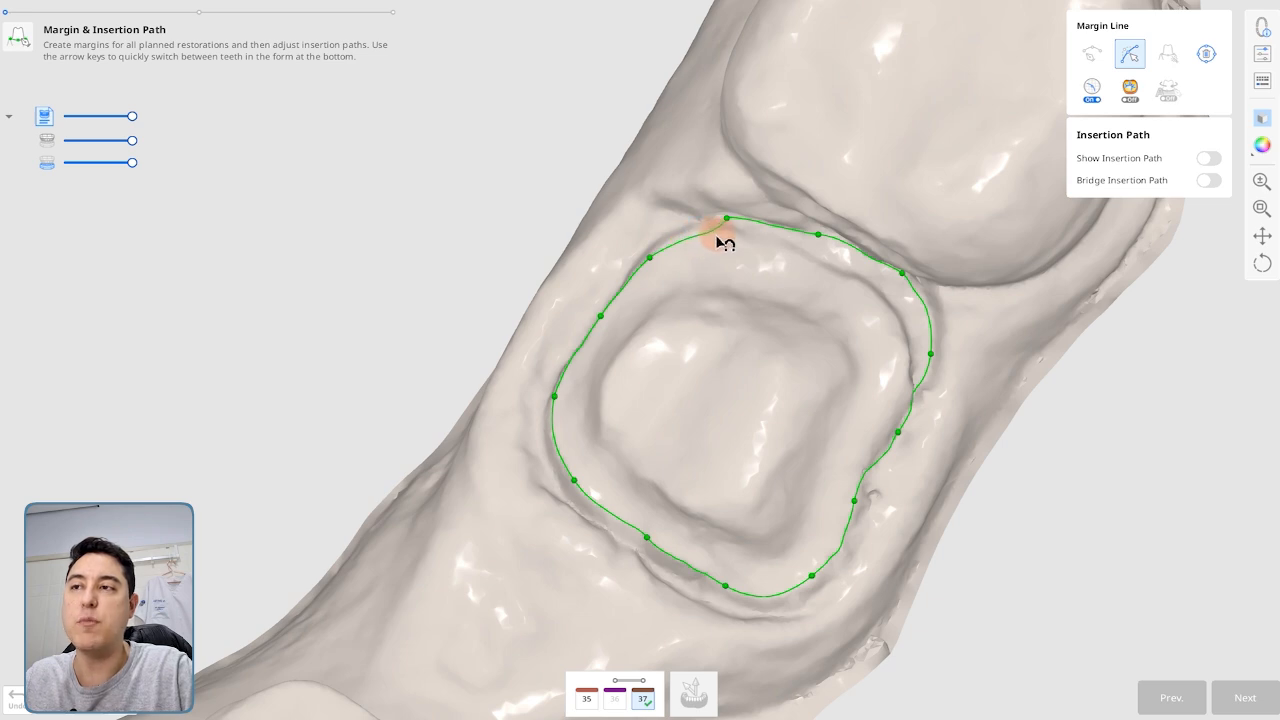
- Redraw the parts of tooth 37's margin line that stray from the preparation edge and add a control point to correct its course
{"action": "mouse_move", "coordinate": [725, 243]}
{"action": "left_mouse_down"}
{"action": "mouse_move", "coordinate": [838, 283]}
{"action": "mouse_move", "coordinate": [896, 334]}
{"action": "left_mouse_up"}
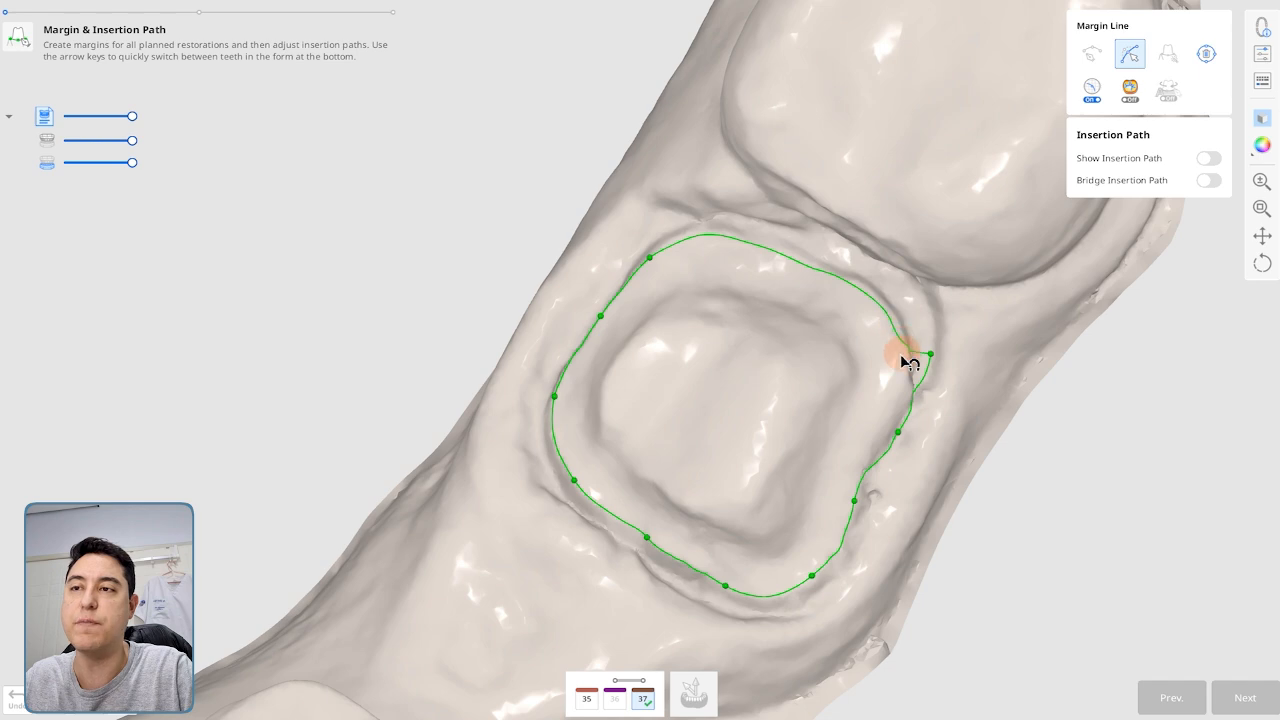
{"action": "mouse_move", "coordinate": [906, 388]}
{"action": "left_mouse_down"}
{"action": "mouse_move", "coordinate": [872, 450]}
{"action": "mouse_move", "coordinate": [927, 498]}
{"action": "left_mouse_up"}
{"action": "scroll", "coordinate": [923, 449], "scroll_direction": "up", "scroll_amount": 6}
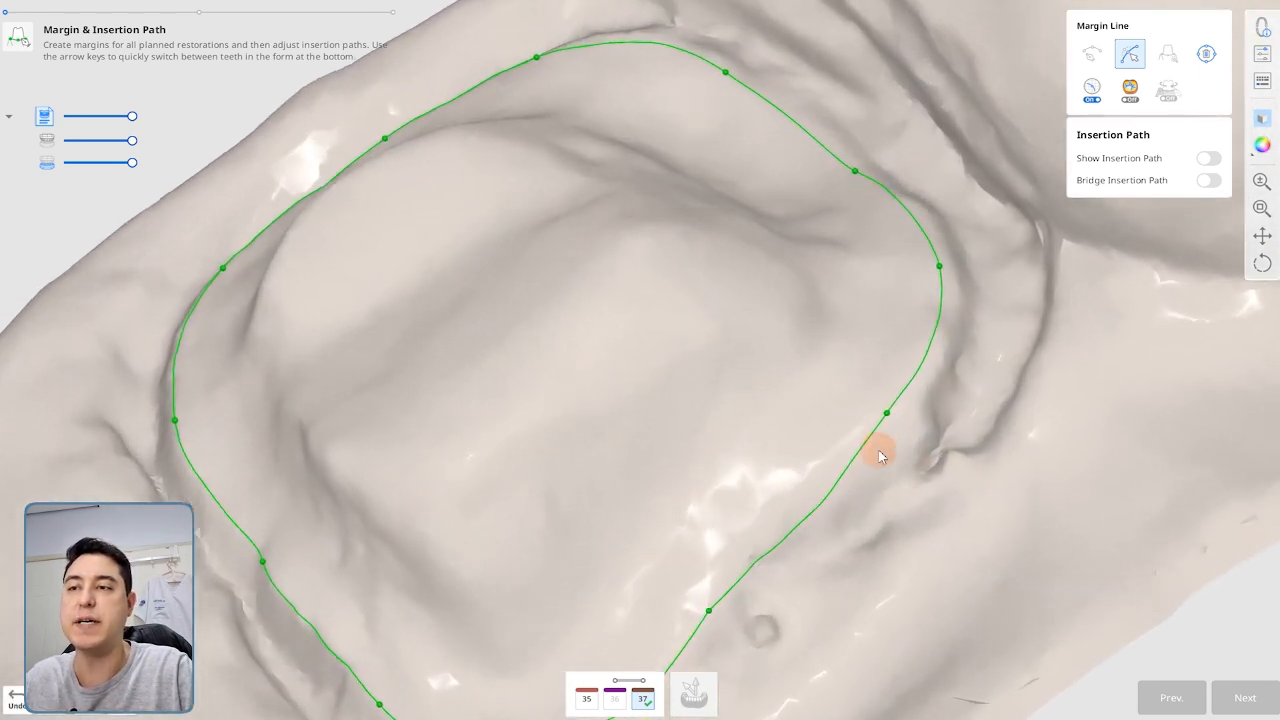
{"action": "right_click_drag", "start_coordinate": [808, 530], "coordinate": [760, 349]}
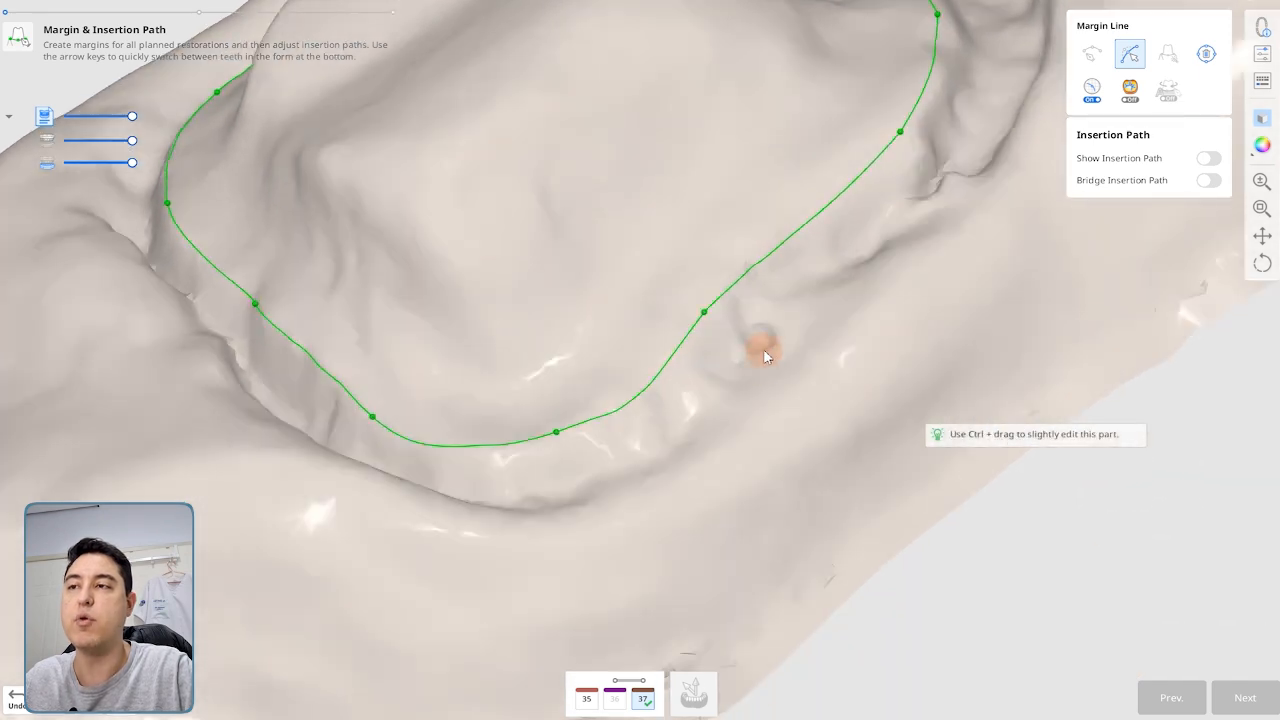
{"action": "left_click_drag", "start_coordinate": [749, 263], "coordinate": [746, 245]}
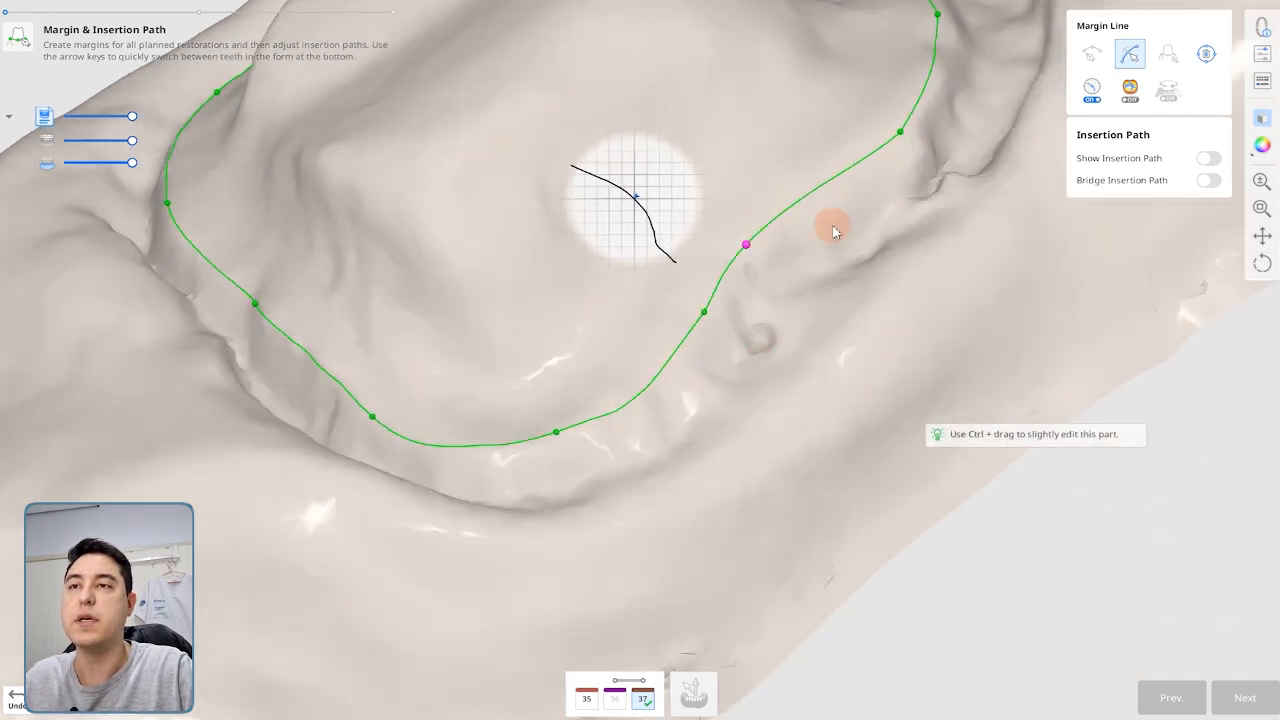
- Refine tooth 37's margin line along the preparation edge using the curvature color map, and switch to tooth 35
{"action": "left_click", "coordinate": [1126, 92]}
{"action": "right_click_drag", "start_coordinate": [766, 243], "coordinate": [971, 380]}
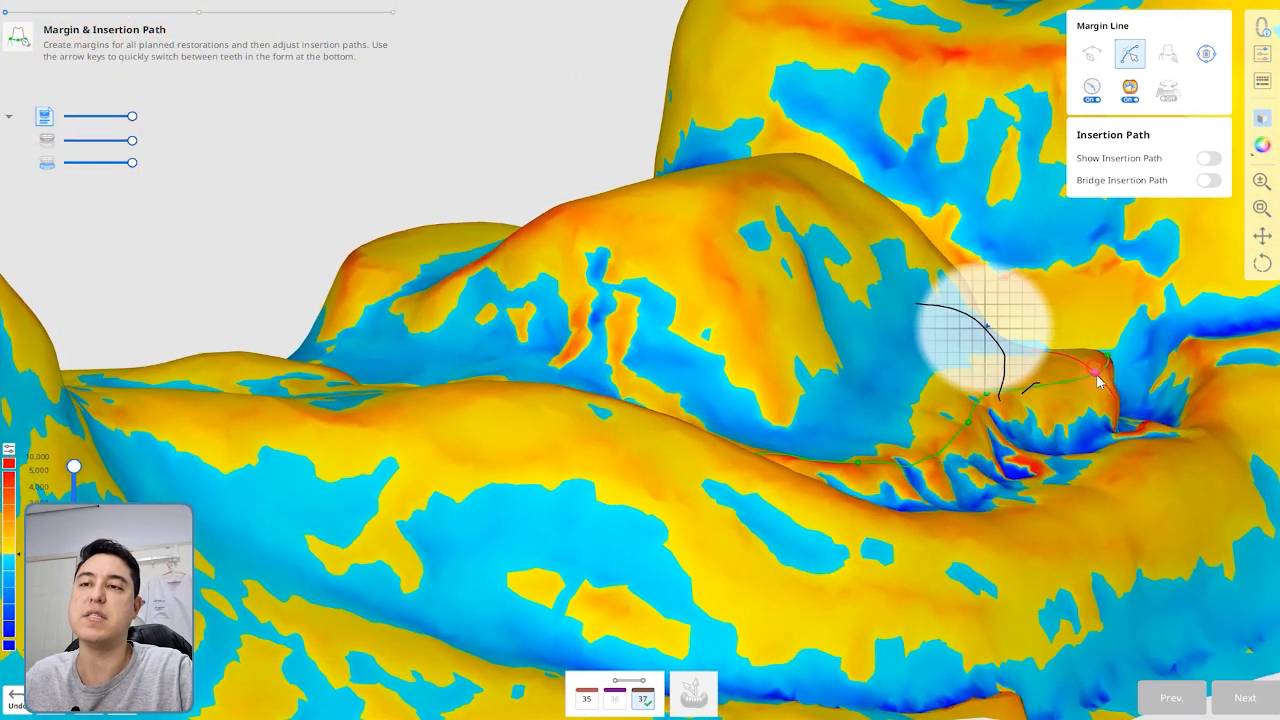
{"action": "right_click_drag", "start_coordinate": [1089, 420], "coordinate": [822, 410]}
{"action": "scroll", "coordinate": [822, 410], "scroll_direction": "up", "scroll_amount": 3}
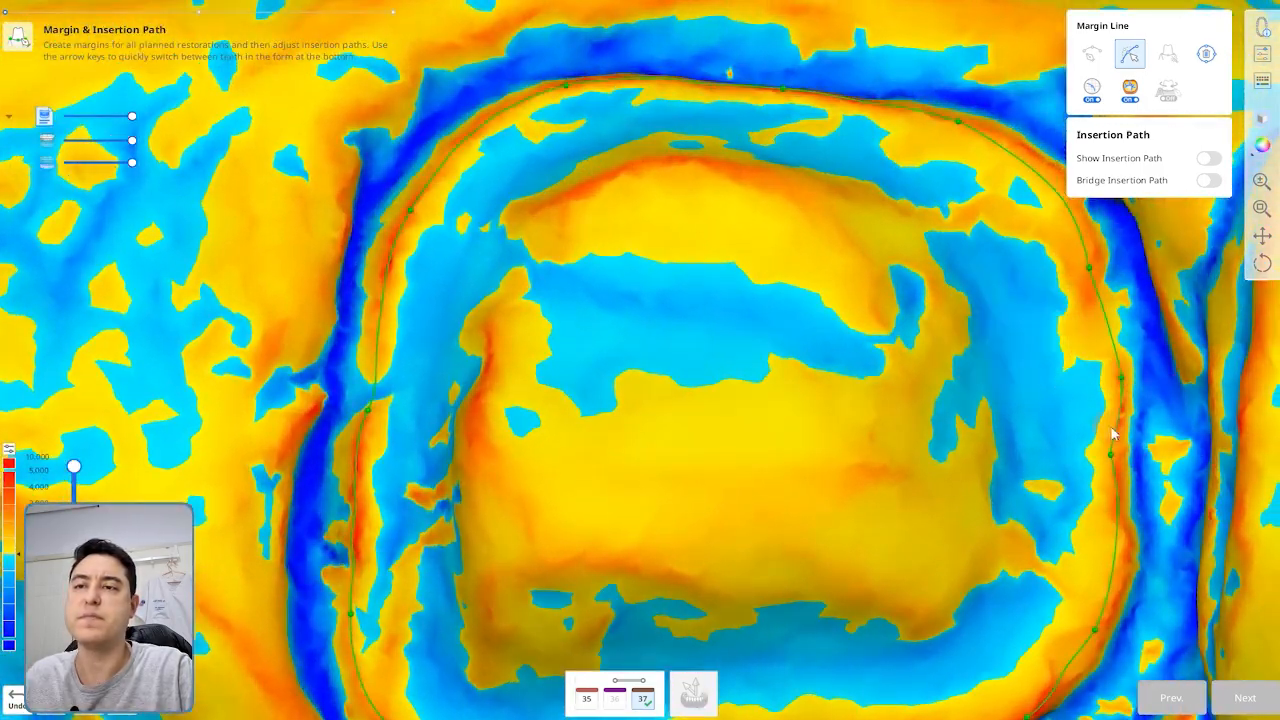
{"action": "right_click_drag", "start_coordinate": [971, 424], "coordinate": [1050, 378]}
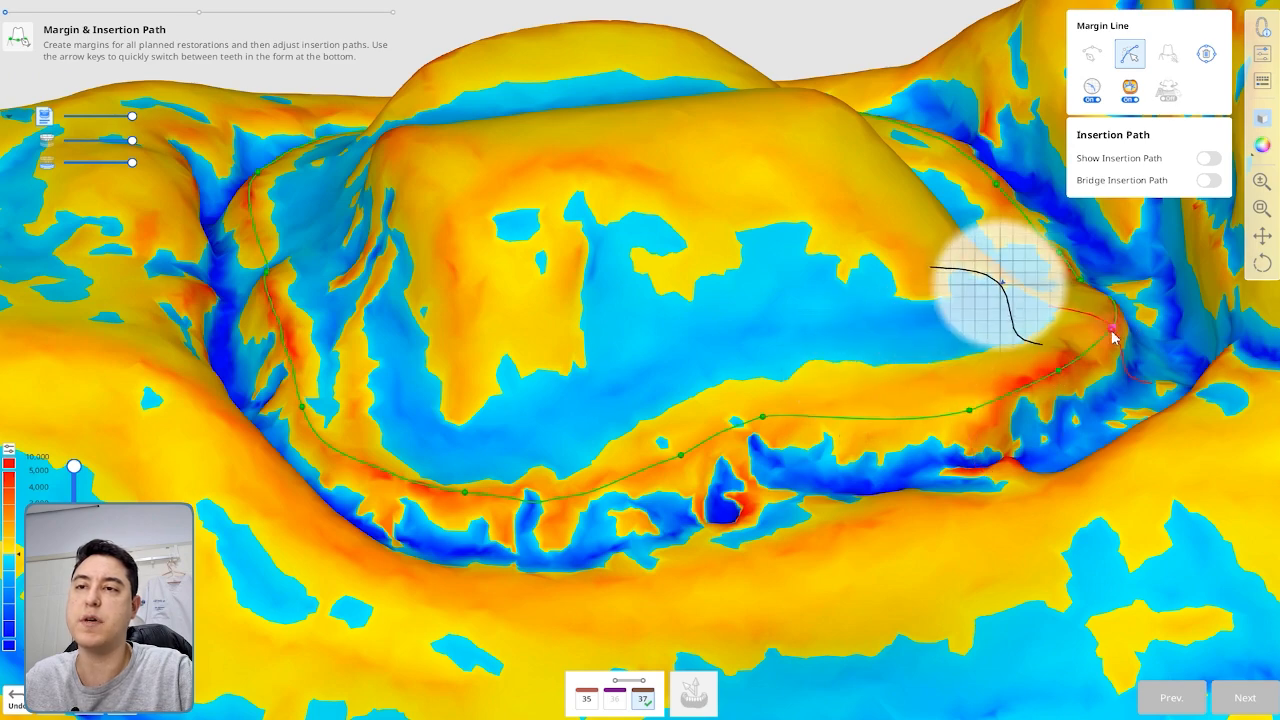
{"action": "right_click_drag", "start_coordinate": [1115, 347], "coordinate": [932, 262]}
{"action": "scroll", "coordinate": [932, 262], "scroll_direction": "down", "scroll_amount": 5}
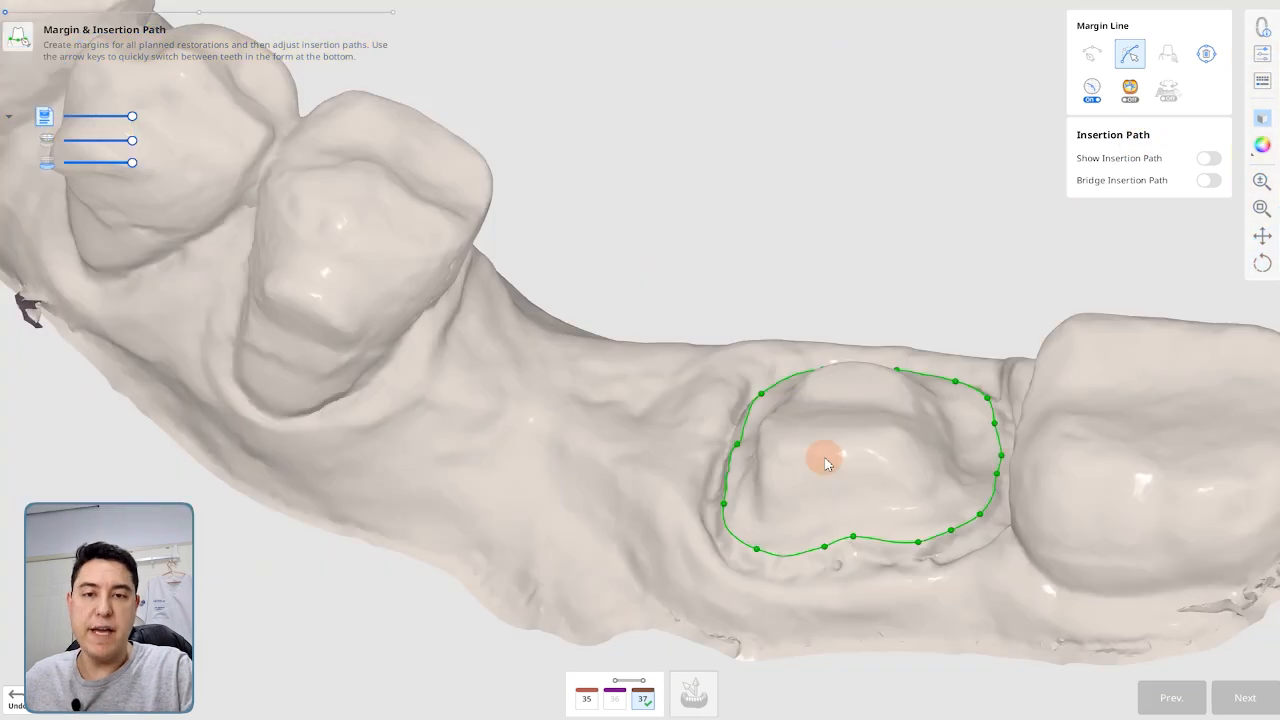
{"action": "right_click_drag", "start_coordinate": [826, 451], "coordinate": [793, 485]}
{"action": "left_click", "coordinate": [587, 695]}
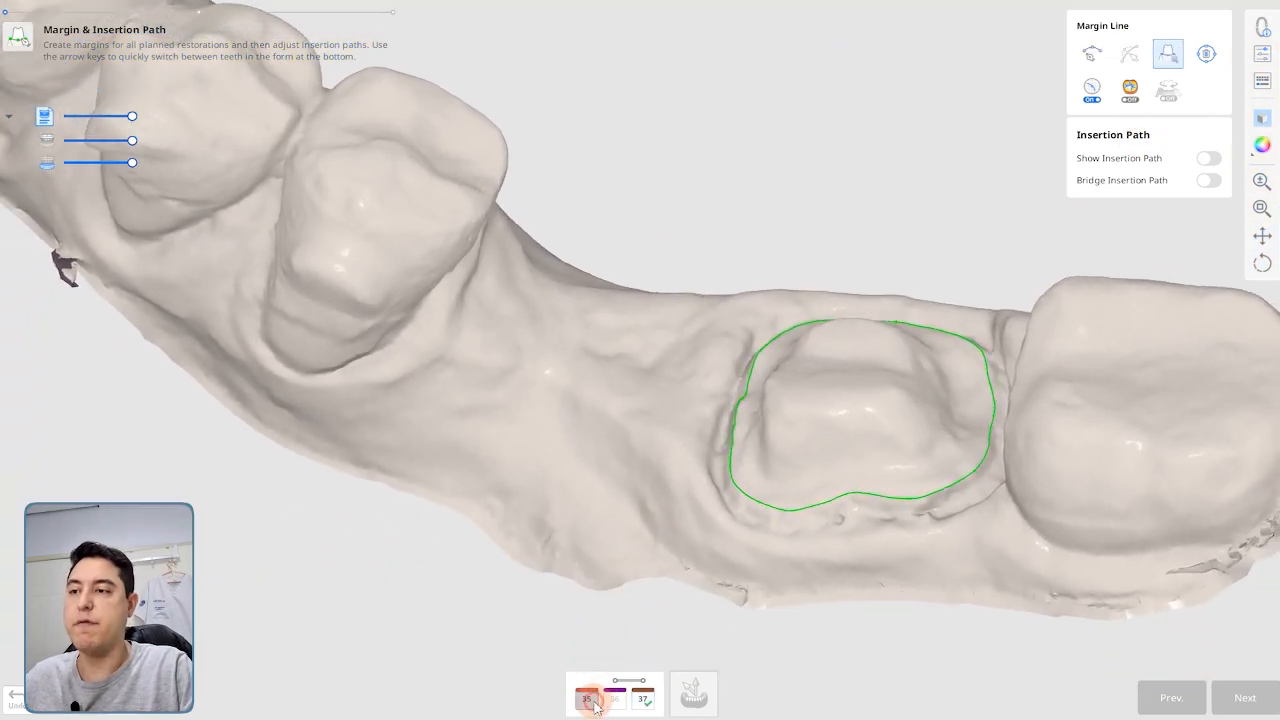
- Try to create tooth 35's margin line with Auto Creation and delete the resulting line
{"action": "mouse_move", "coordinate": [565, 427]}
{"action": "right_mouse_down"}
{"action": "mouse_move", "coordinate": [517, 494]}
{"action": "mouse_move", "coordinate": [475, 393]}
{"action": "mouse_move", "coordinate": [597, 395]}
{"action": "mouse_move", "coordinate": [696, 373]}
{"action": "mouse_move", "coordinate": [736, 388]}
{"action": "mouse_move", "coordinate": [736, 440]}
{"action": "mouse_move", "coordinate": [759, 432]}
{"action": "mouse_move", "coordinate": [557, 531]}
{"action": "mouse_move", "coordinate": [497, 507]}
{"action": "mouse_move", "coordinate": [491, 406]}
{"action": "right_mouse_up"}
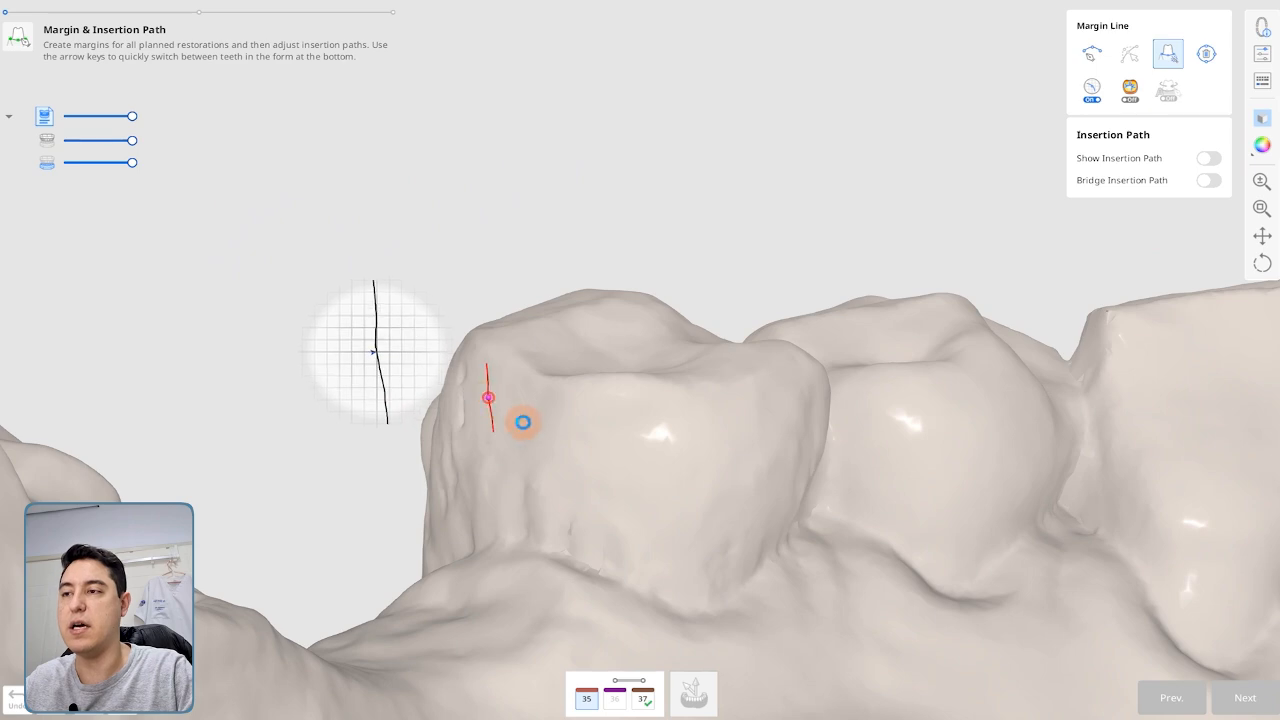
{"action": "left_click", "coordinate": [522, 422]}
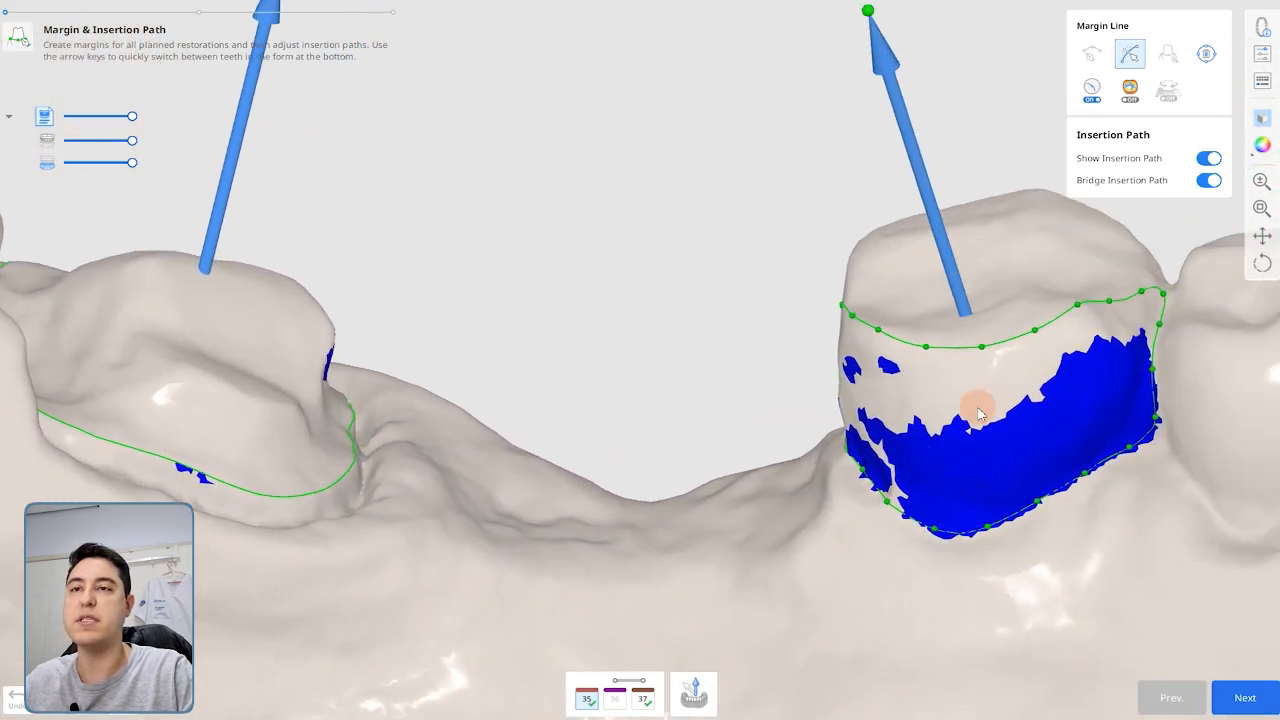
{"action": "right_click_drag", "start_coordinate": [980, 415], "coordinate": [1049, 420]}
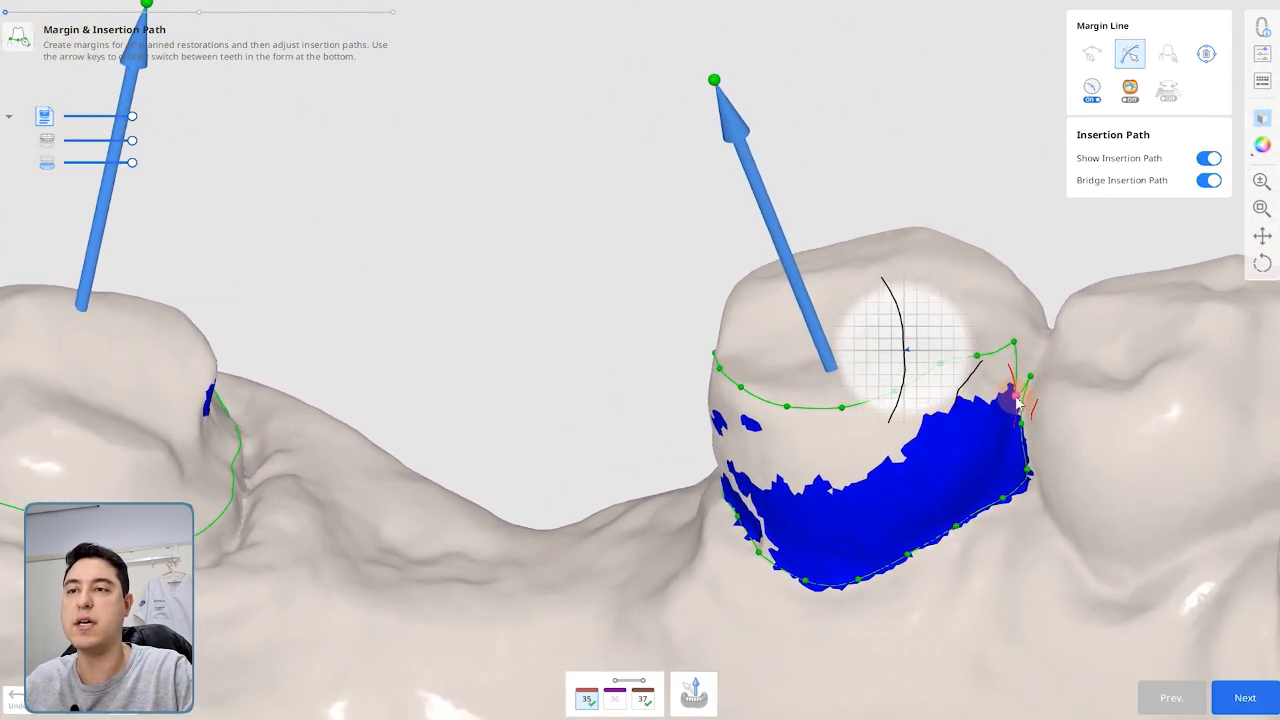
{"action": "left_click", "coordinate": [1022, 490]}
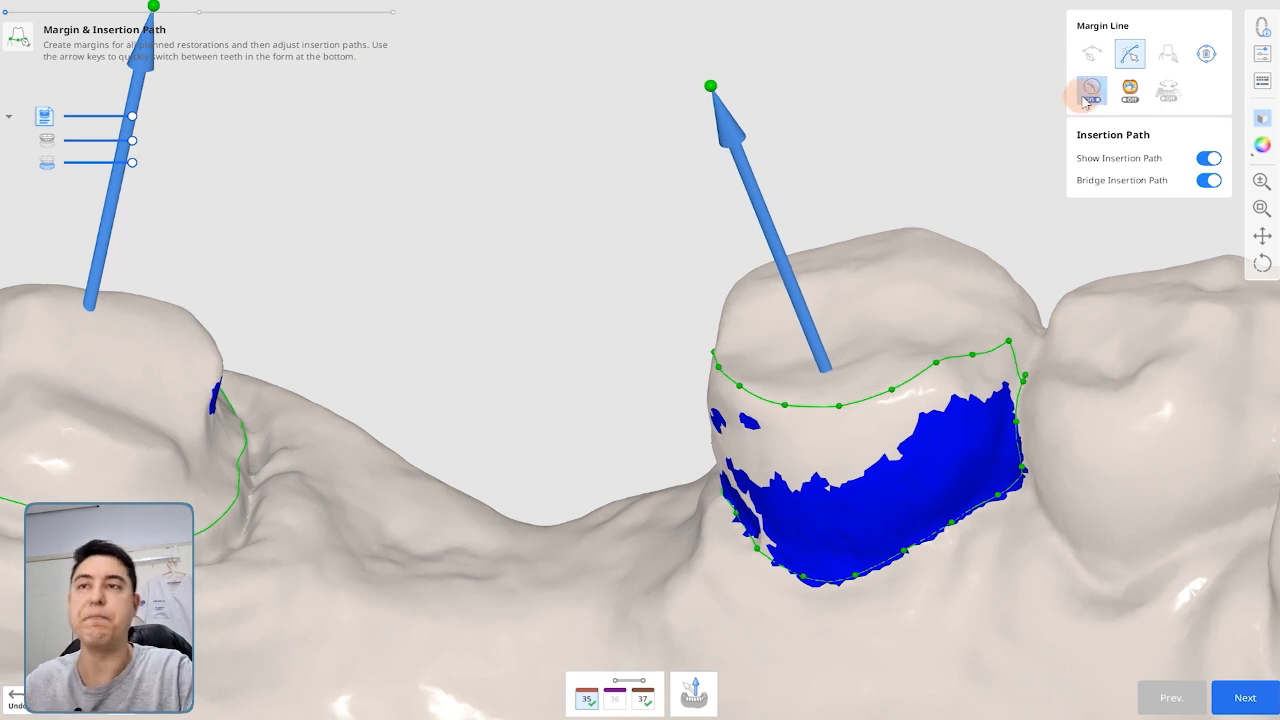
{"action": "left_click", "coordinate": [1127, 53]}
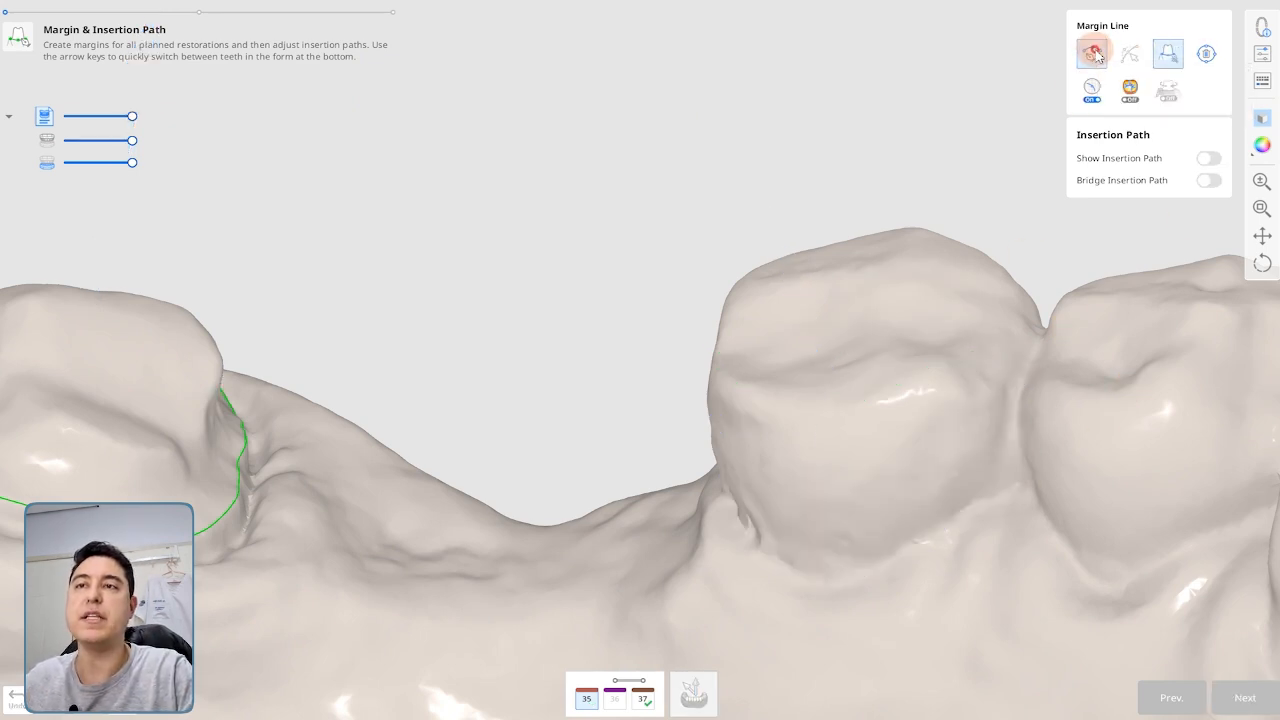
- Manually draw a closed margin line point by point on tooth 35, outlining the wing area on its side surfaces
{"action": "left_click", "coordinate": [1093, 54]}
{"action": "mouse_move", "coordinate": [750, 378]}
{"action": "left_mouse_down"}
{"action": "mouse_move", "coordinate": [737, 429]}
{"action": "mouse_move", "coordinate": [646, 514]}
{"action": "left_mouse_up"}
{"action": "mouse_move", "coordinate": [646, 514]}
{"action": "right_mouse_down"}
{"action": "mouse_move", "coordinate": [475, 566]}
{"action": "mouse_move", "coordinate": [480, 523]}
{"action": "mouse_move", "coordinate": [337, 451]}
{"action": "right_mouse_up"}
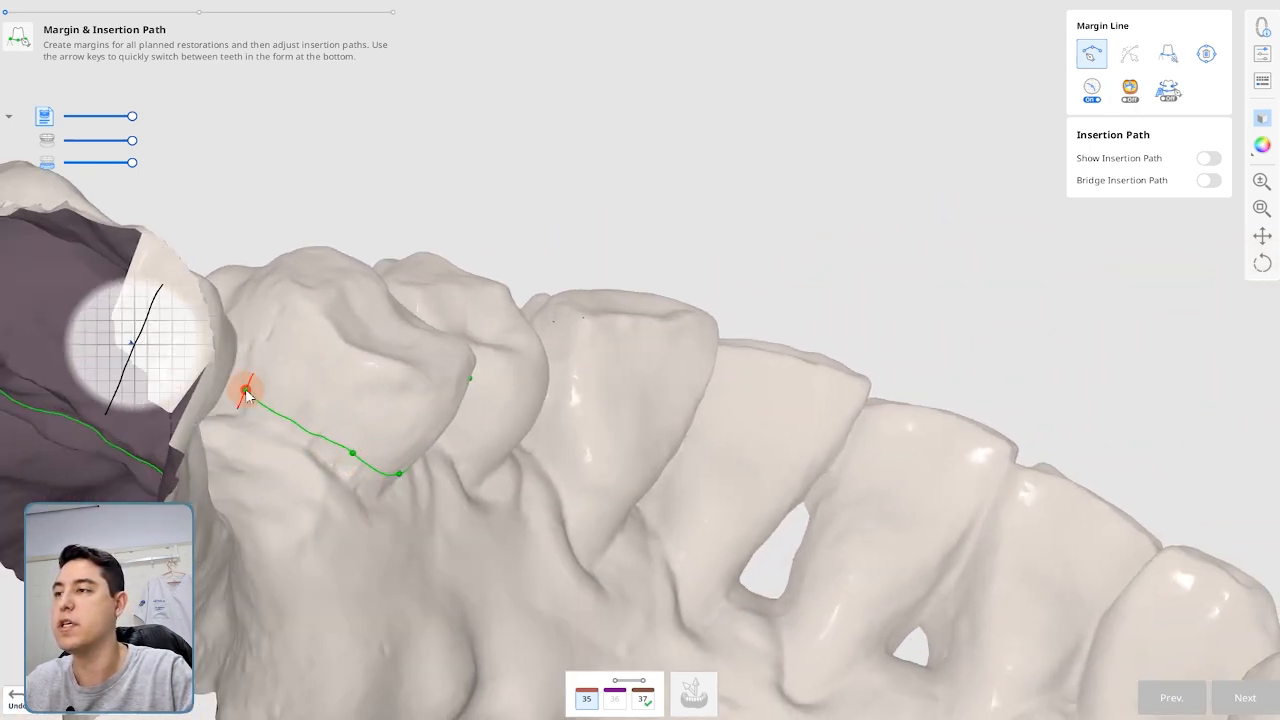
{"action": "right_click_drag", "start_coordinate": [237, 337], "coordinate": [508, 500]}
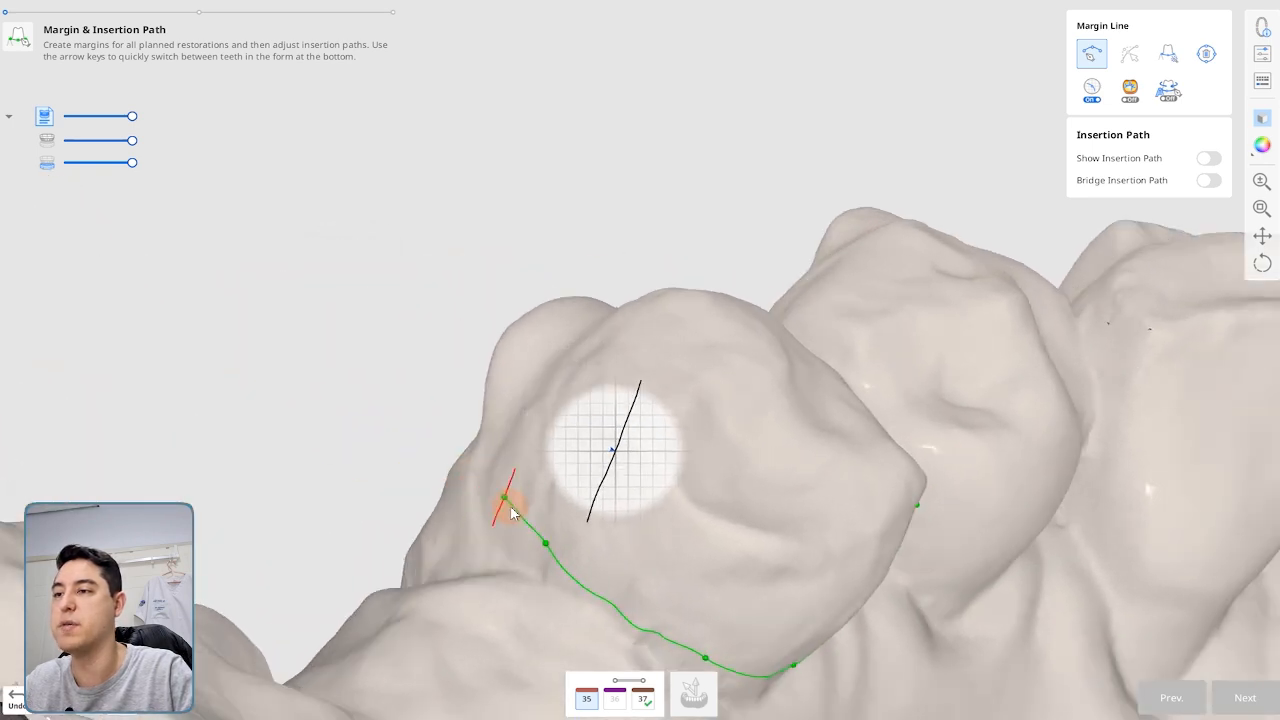
{"action": "mouse_move", "coordinate": [508, 500]}
{"action": "left_mouse_down"}
{"action": "mouse_move", "coordinate": [529, 429]}
{"action": "mouse_move", "coordinate": [571, 414]}
{"action": "mouse_move", "coordinate": [610, 452]}
{"action": "left_mouse_up"}
{"action": "right_click_drag", "start_coordinate": [610, 452], "coordinate": [883, 609]}
{"action": "left_click_drag", "start_coordinate": [972, 630], "coordinate": [1180, 582]}
{"action": "right_click_drag", "start_coordinate": [1088, 634], "coordinate": [565, 420]}
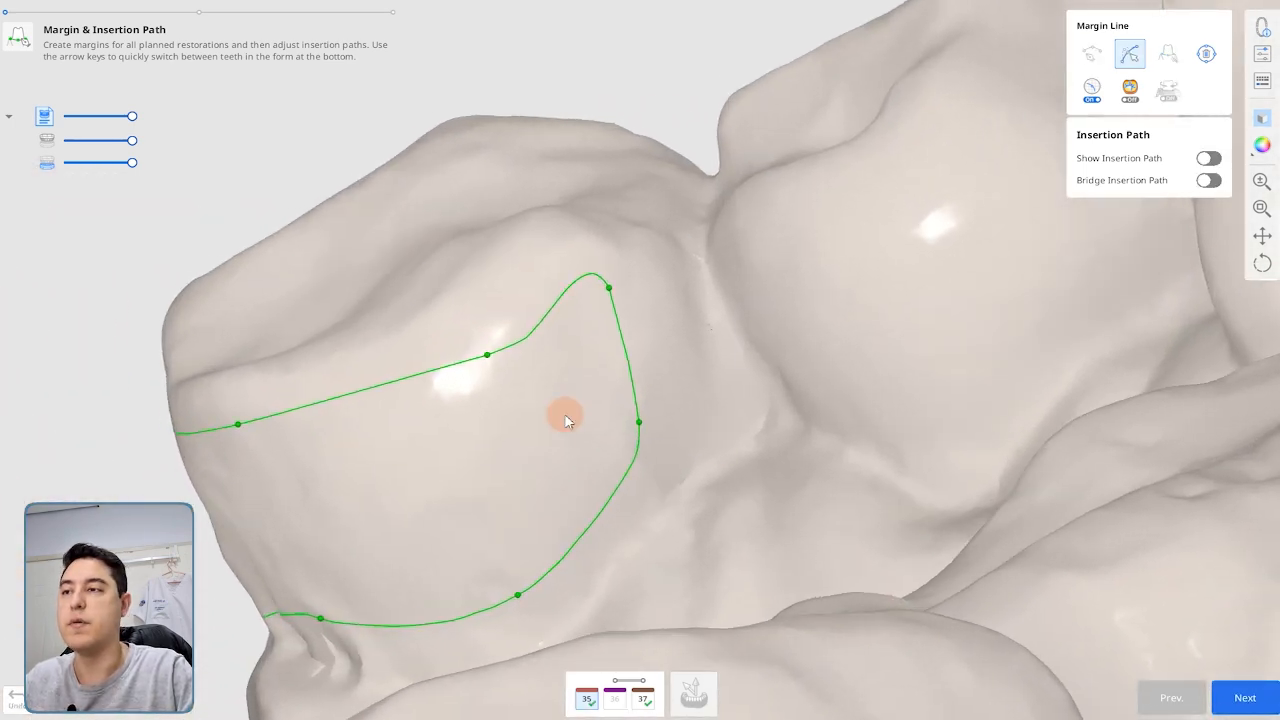
- Move the occlusal and side control points of tooth 35's margin line outward to enlarge the wing outline
{"action": "left_click_drag", "start_coordinate": [478, 354], "coordinate": [489, 335]}
{"action": "left_click_drag", "start_coordinate": [609, 287], "coordinate": [635, 277]}
{"action": "left_click_drag", "start_coordinate": [639, 422], "coordinate": [676, 423]}
{"action": "right_click_drag", "start_coordinate": [676, 423], "coordinate": [857, 463]}
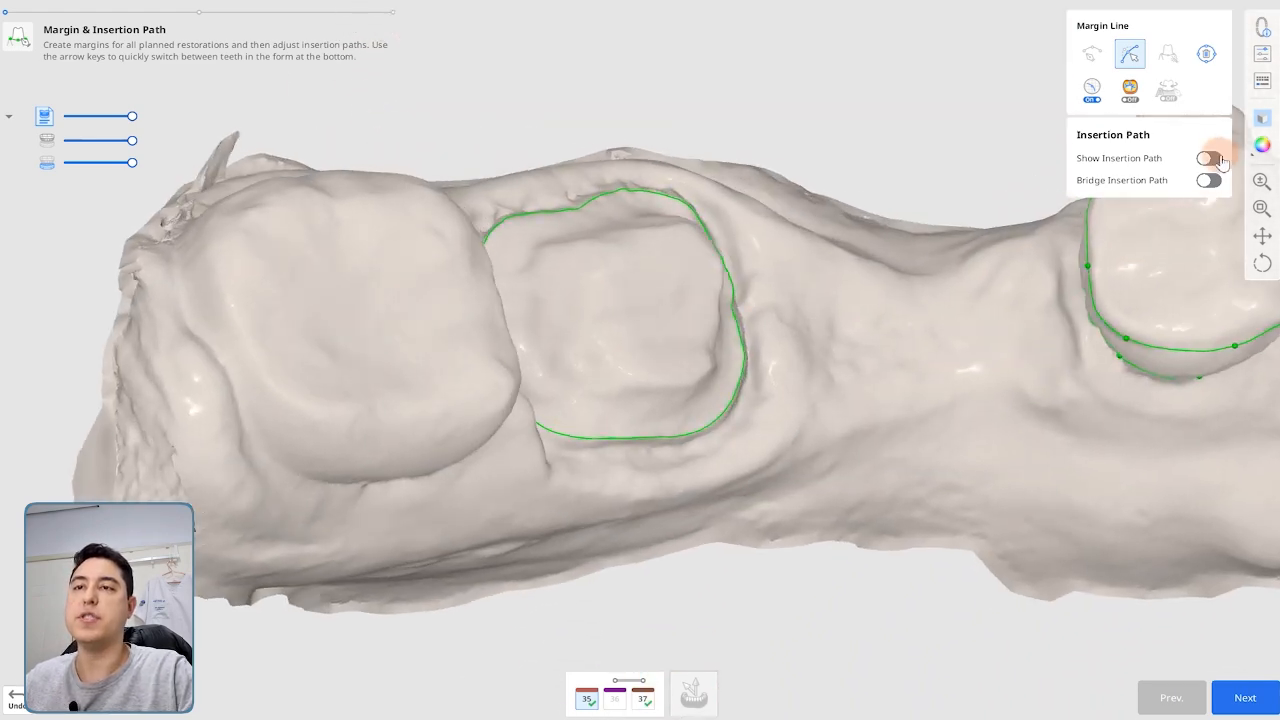
- Show the insertion paths and enable the shared bridge insertion path for teeth 35 and 37
{"action": "left_click", "coordinate": [1208, 159]}
{"action": "left_click", "coordinate": [1210, 180]}
{"action": "right_click_drag", "start_coordinate": [1160, 290], "coordinate": [1067, 398]}
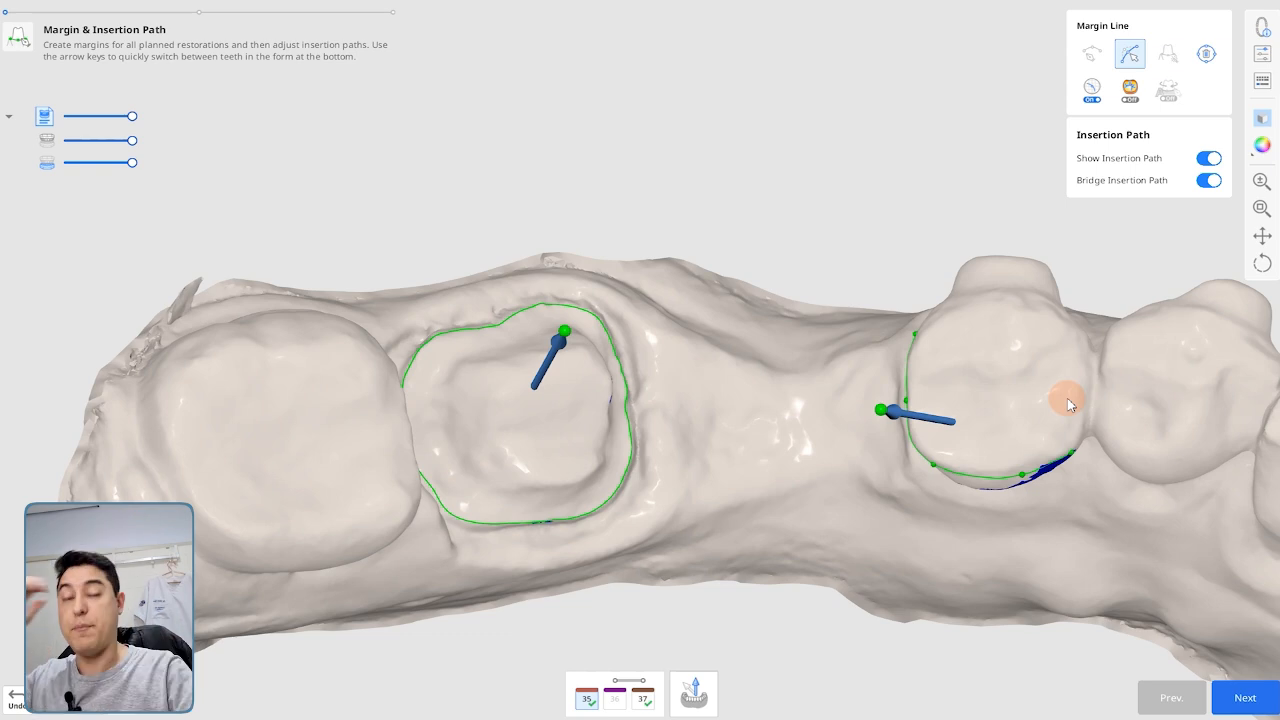
{"action": "right_click_drag", "start_coordinate": [1080, 408], "coordinate": [903, 397]}
{"action": "right_click_drag", "start_coordinate": [943, 489], "coordinate": [885, 447]}
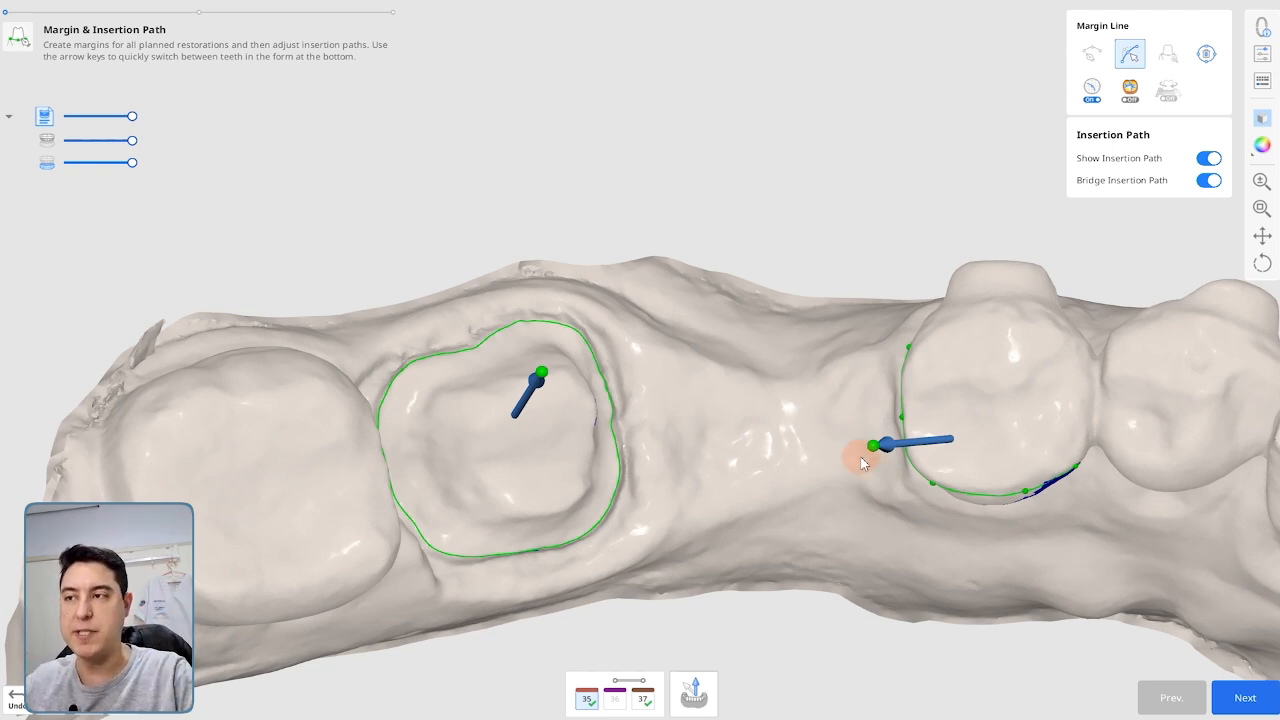
- Orient tooth 37's insertion path to an occlusal viewpoint using Set Arrow to Your Viewpoint
{"action": "right_click_drag", "start_coordinate": [862, 462], "coordinate": [650, 572]}
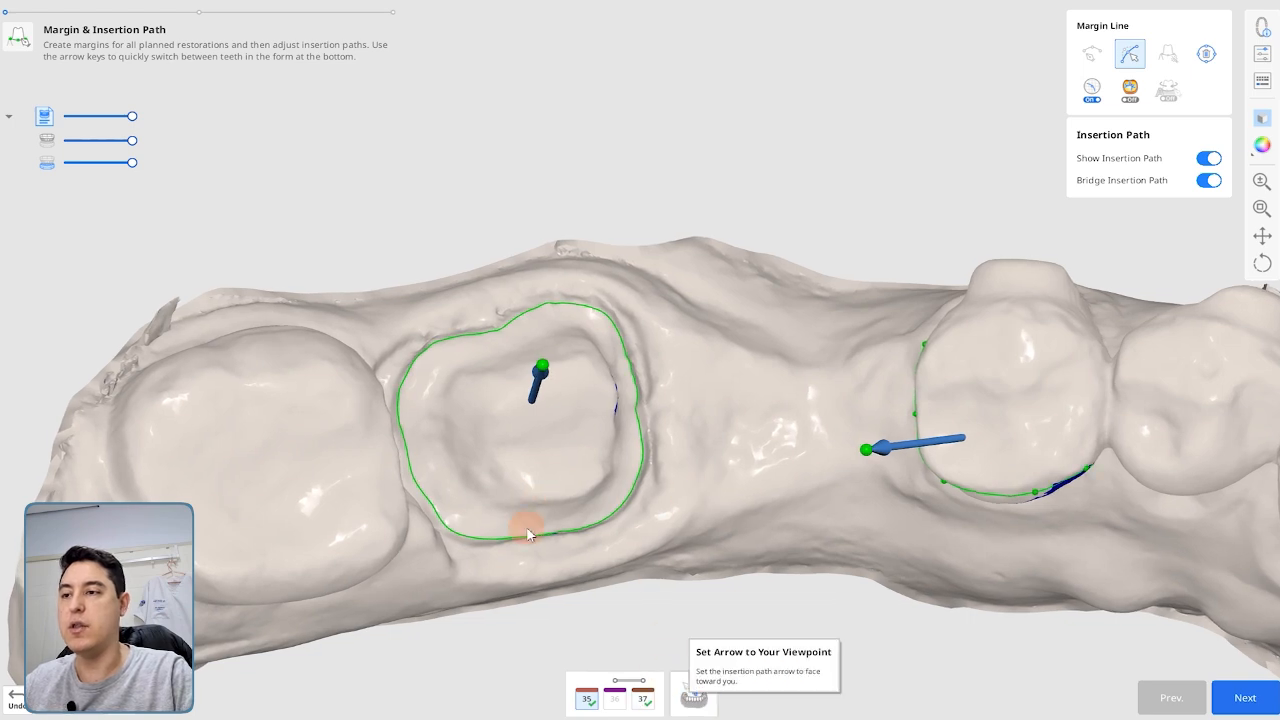
{"action": "left_click", "coordinate": [693, 690]}
{"action": "left_click", "coordinate": [704, 688]}
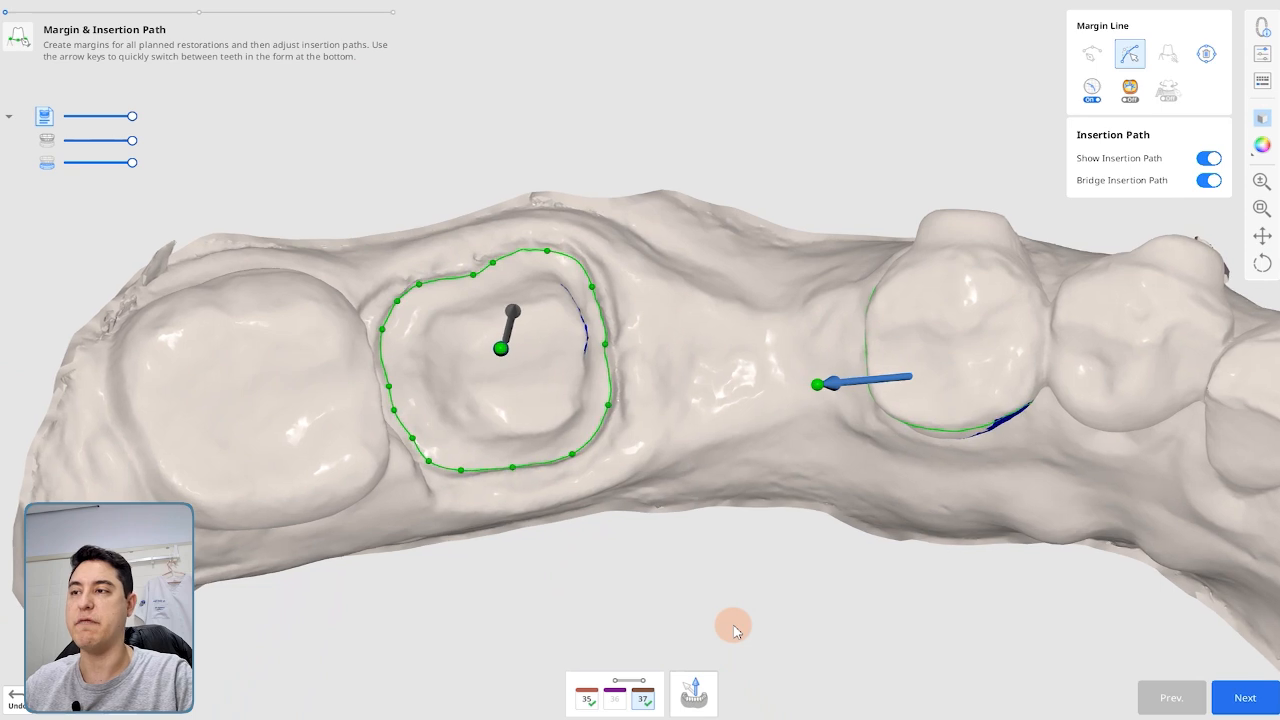
{"action": "mouse_move", "coordinate": [398, 368]}
{"action": "right_mouse_down"}
{"action": "mouse_move", "coordinate": [406, 409]}
{"action": "mouse_move", "coordinate": [385, 354]}
{"action": "right_mouse_up"}
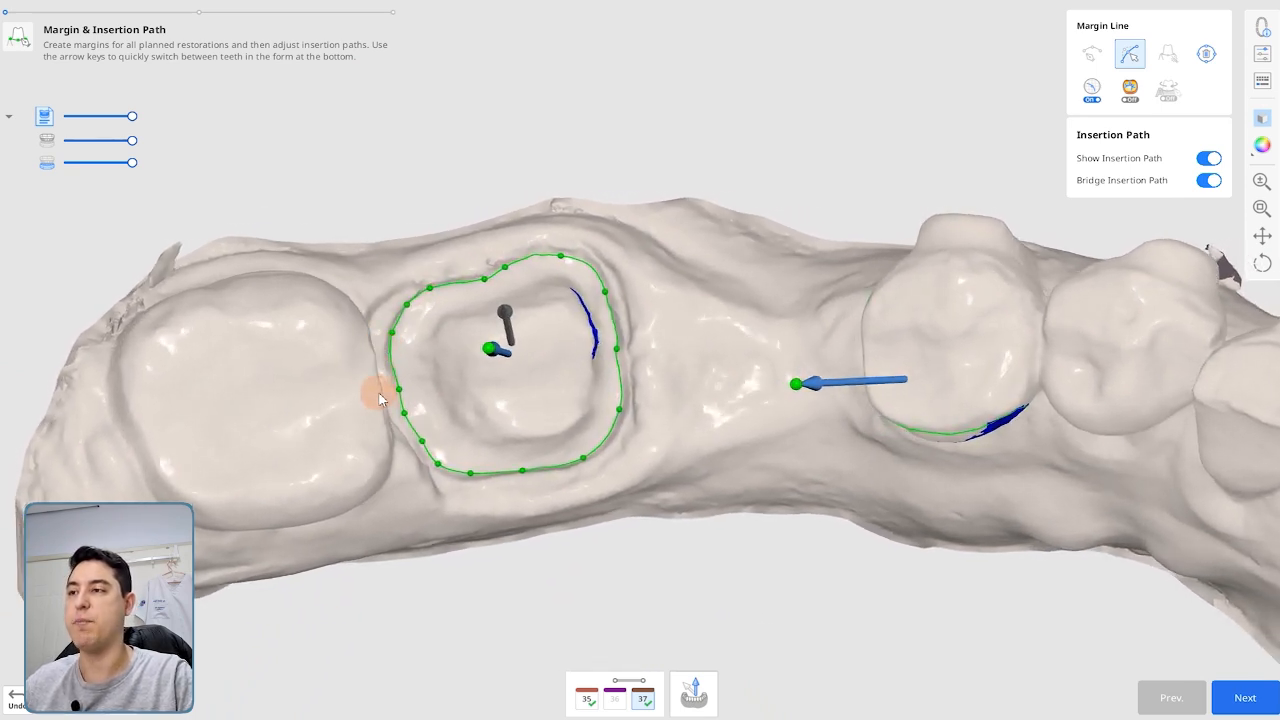
{"action": "right_click_drag", "start_coordinate": [379, 399], "coordinate": [416, 465]}
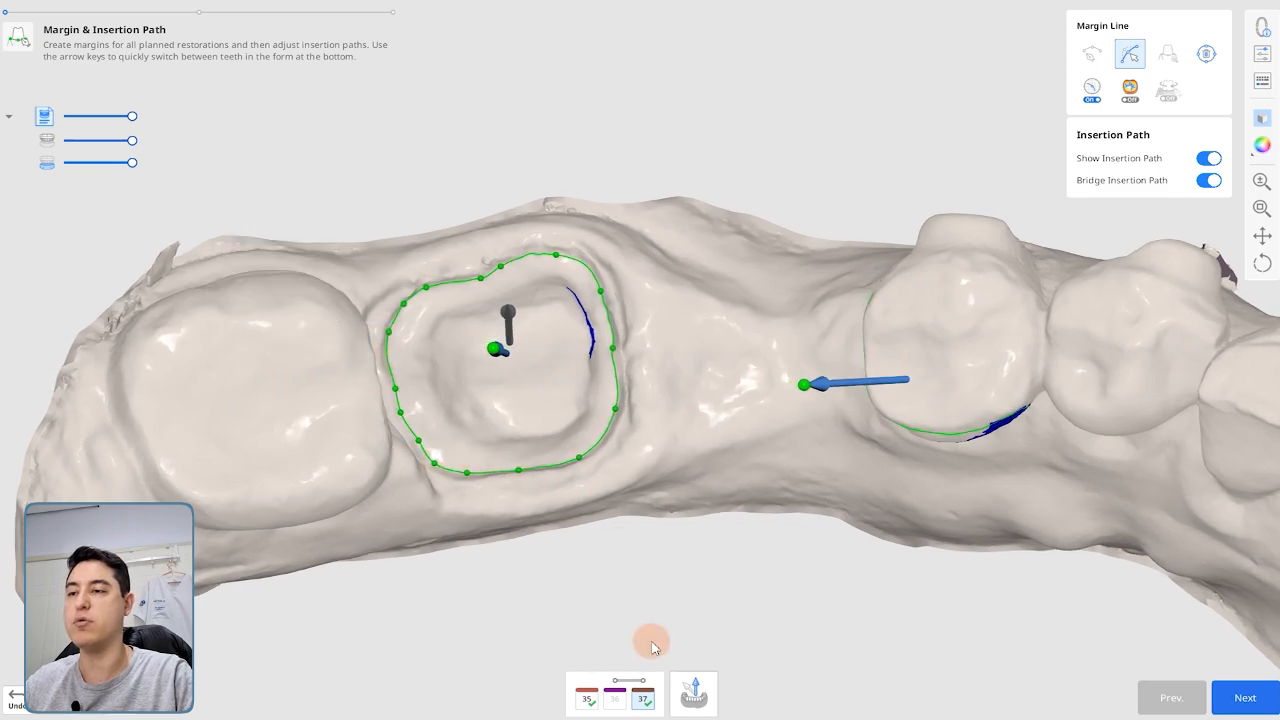
- Adjust tooth 35's insertion path to a viewpoint facing the wing area, then proceed to Tooth Data Arrangement
{"action": "left_click", "coordinate": [588, 699]}
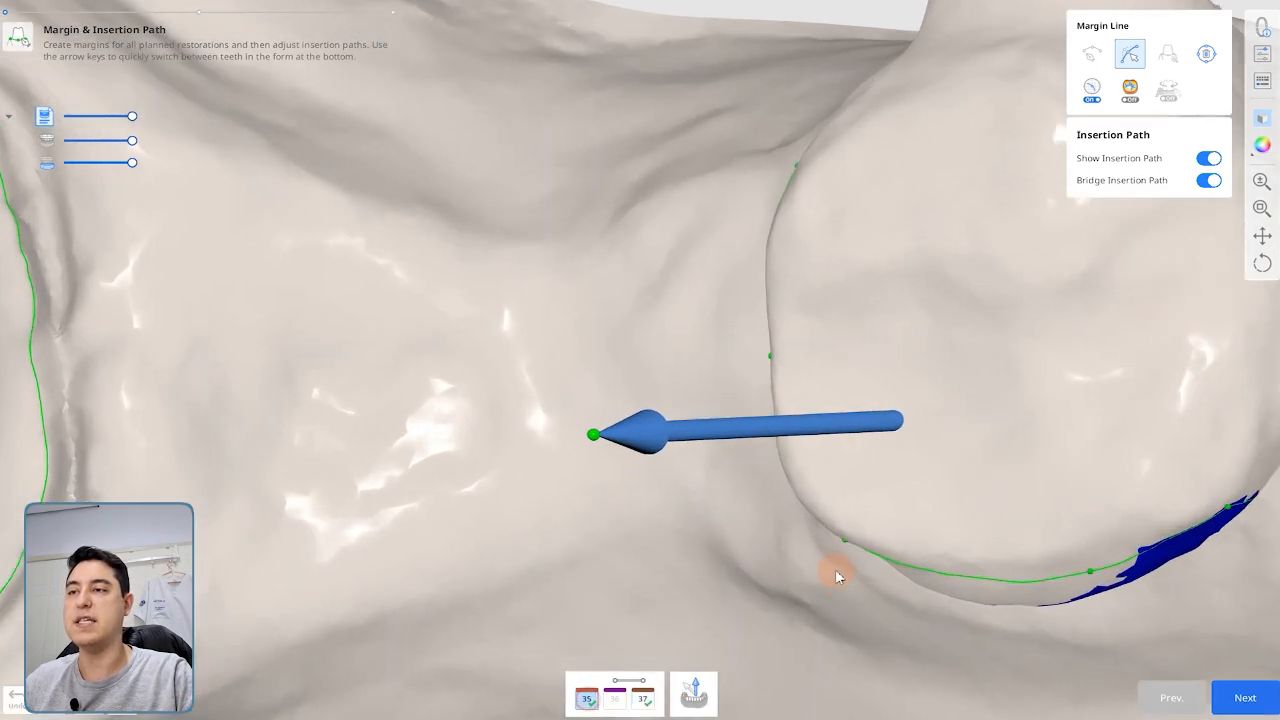
{"action": "scroll", "coordinate": [831, 571], "scroll_direction": "down", "scroll_amount": 5}
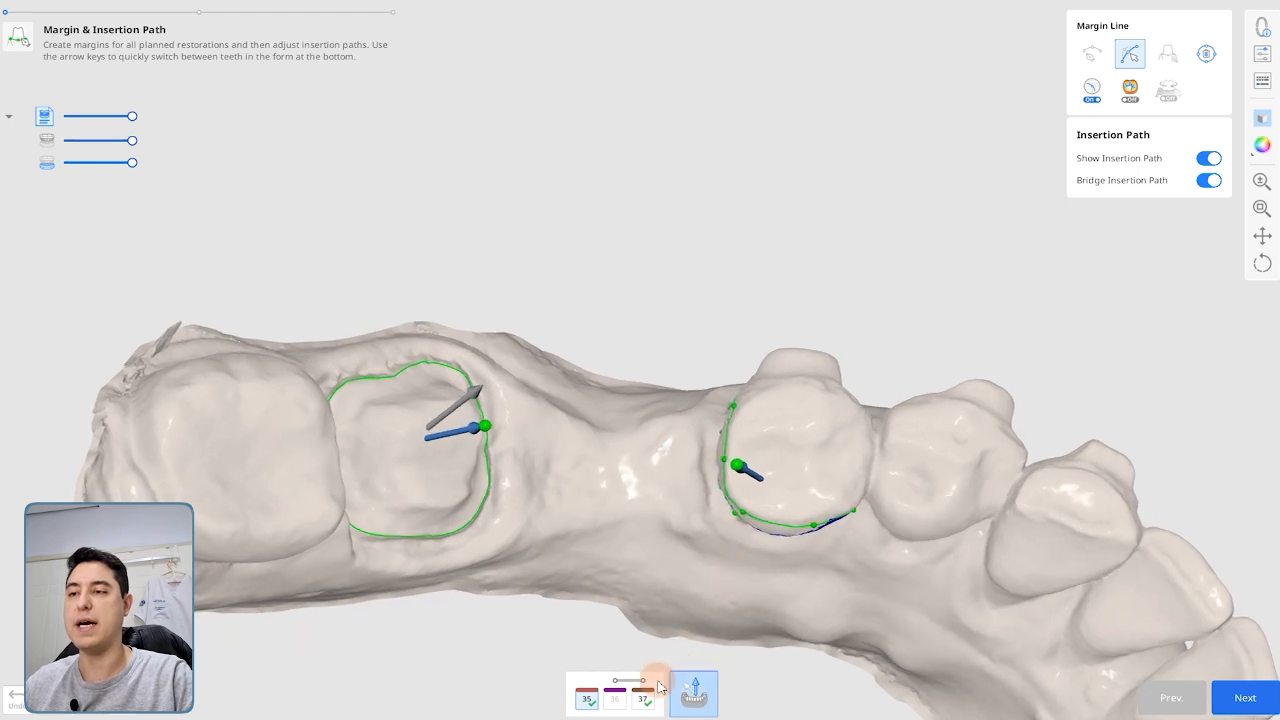
{"action": "left_click_drag", "start_coordinate": [838, 610], "coordinate": [586, 543]}
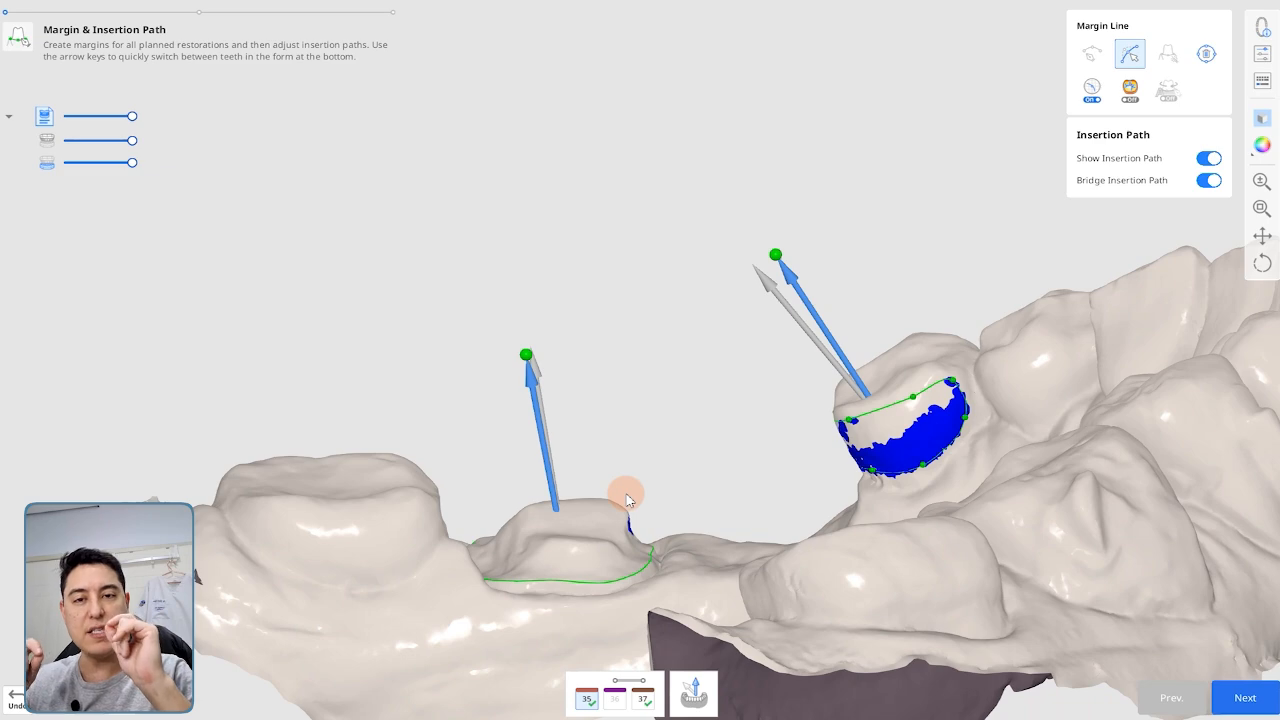
{"action": "left_click_drag", "start_coordinate": [626, 497], "coordinate": [1216, 637]}
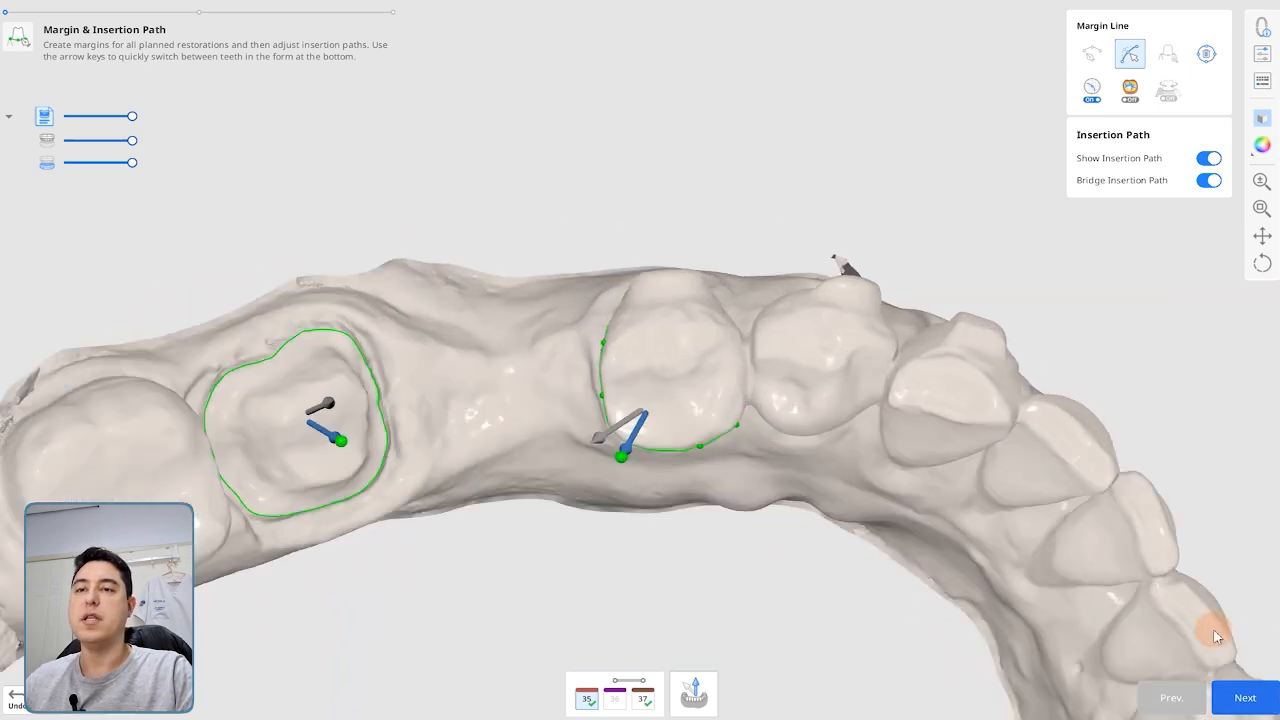
{"action": "left_click", "coordinate": [1250, 699]}
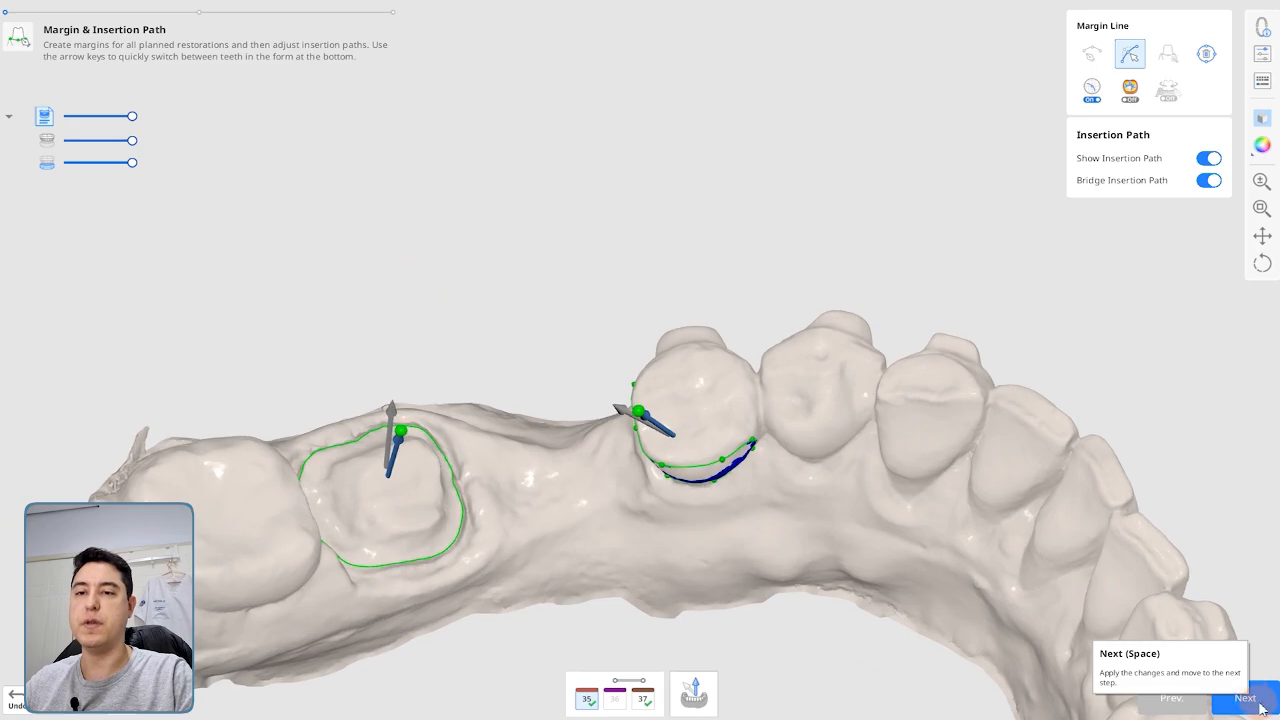
{"action": "left_click", "coordinate": [1250, 699]}
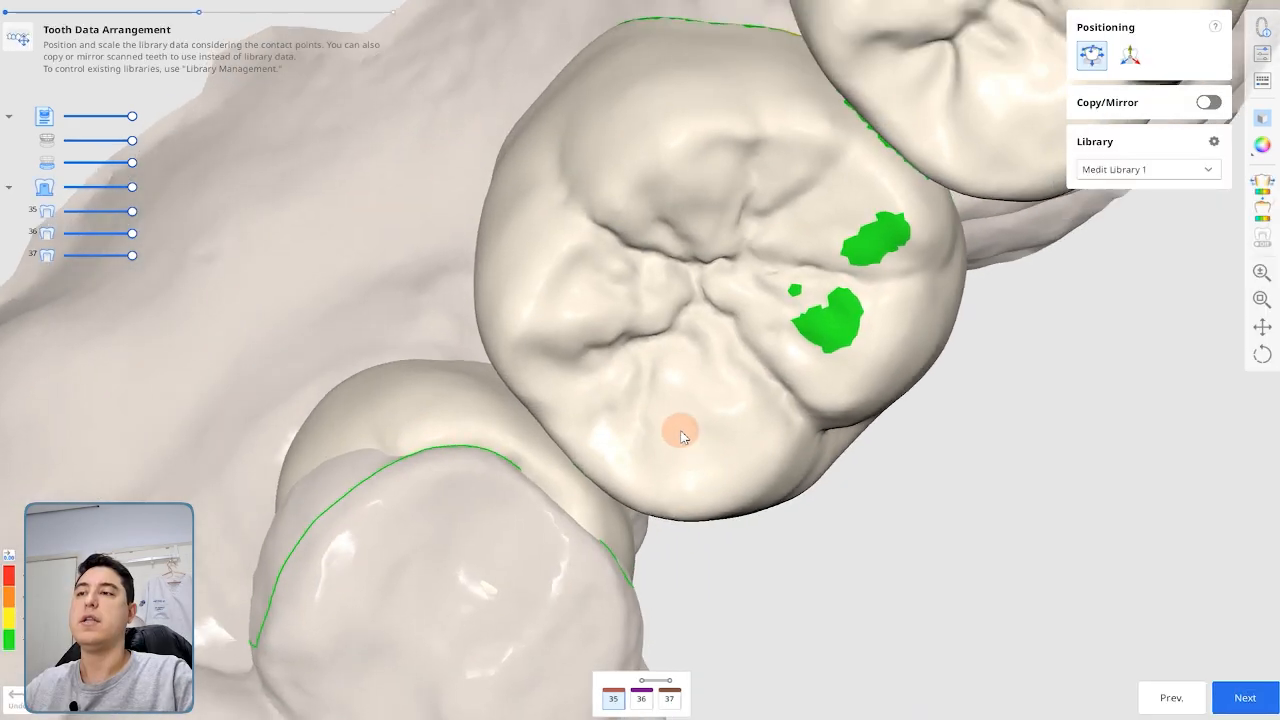
- Move tooth 37's library crown upward toward the distal molar and tilt it to follow the occlusal plane
{"action": "right_click_drag", "start_coordinate": [677, 428], "coordinate": [851, 371]}
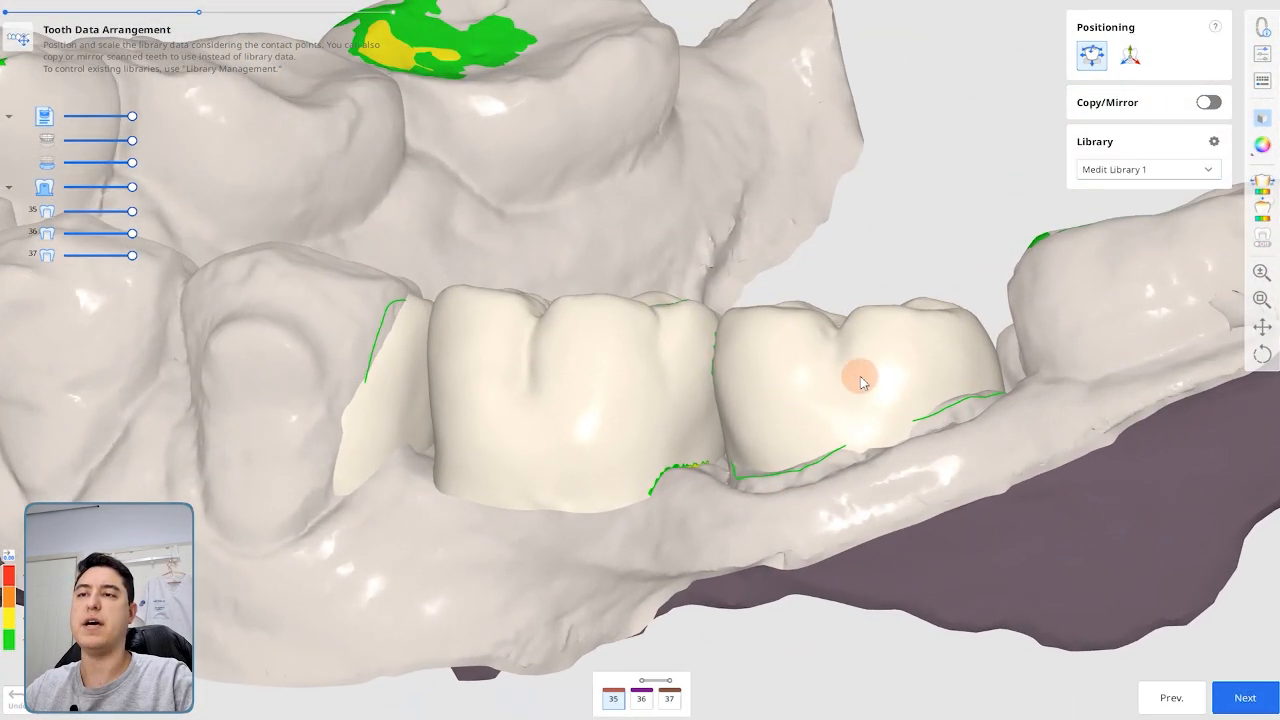
{"action": "left_click_drag", "start_coordinate": [945, 355], "coordinate": [968, 338]}
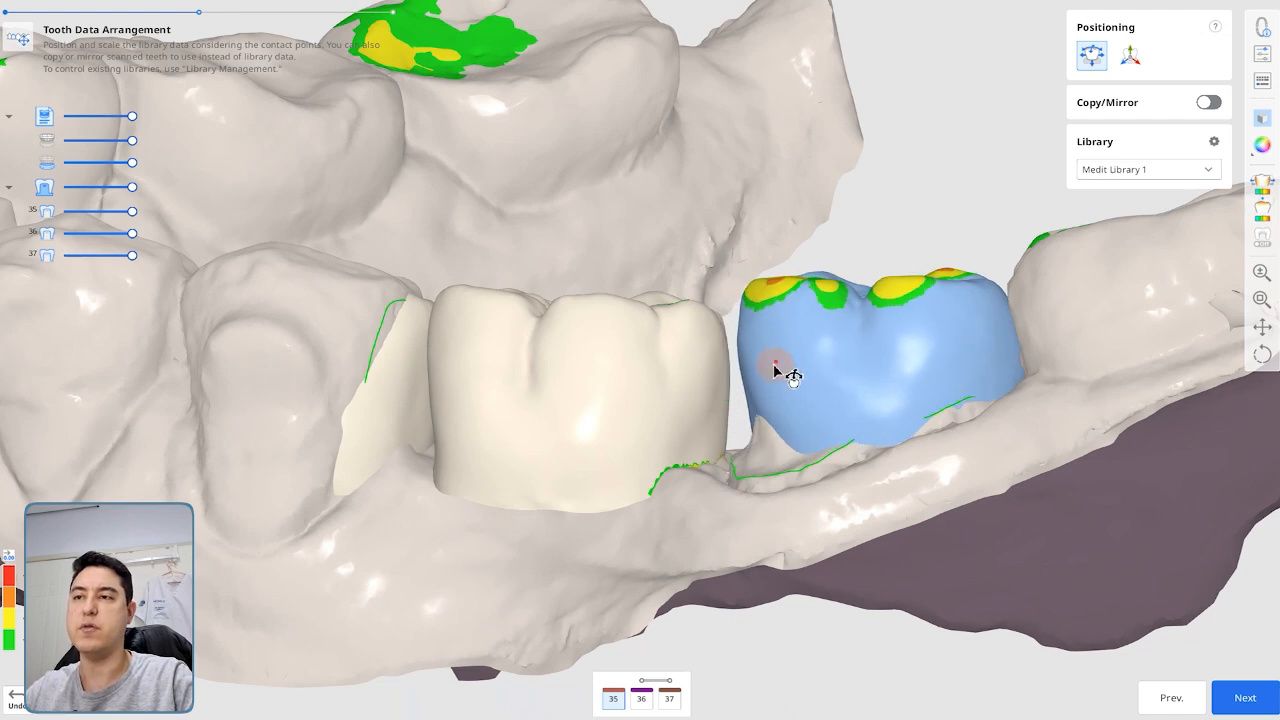
{"action": "left_click_drag", "start_coordinate": [781, 367], "coordinate": [825, 352]}
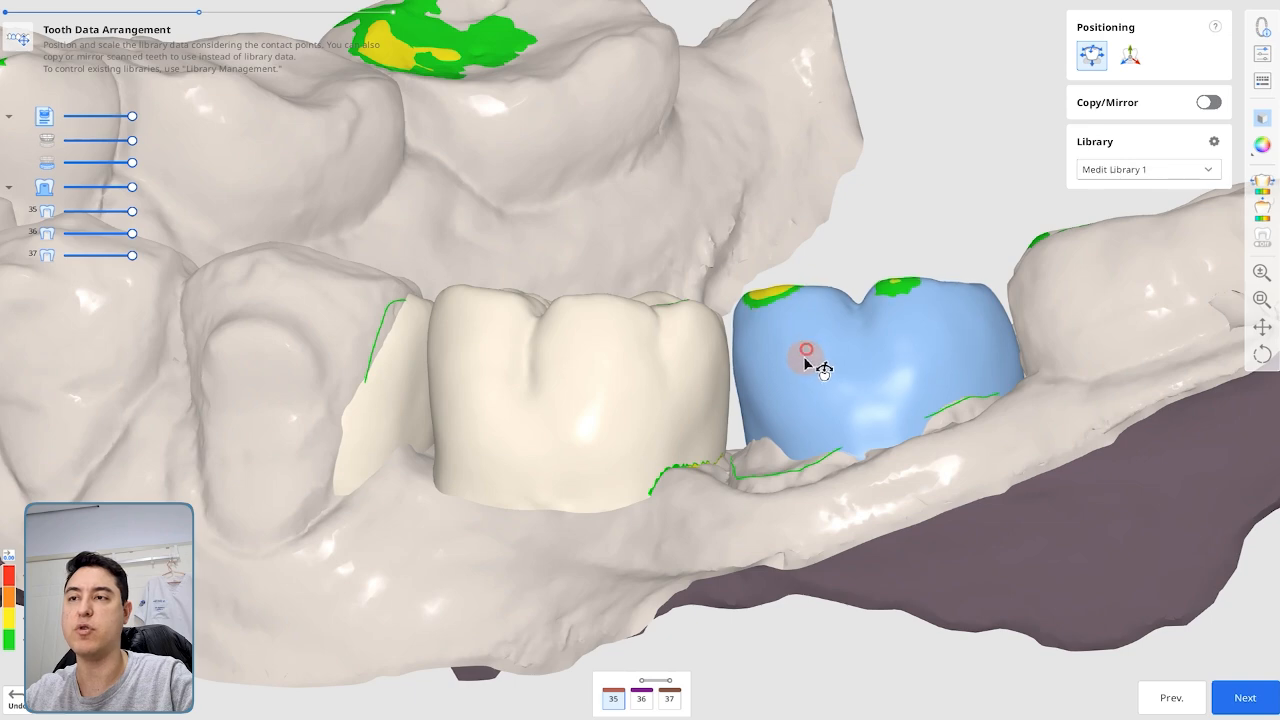
{"action": "right_click_drag", "start_coordinate": [863, 314], "coordinate": [890, 424]}
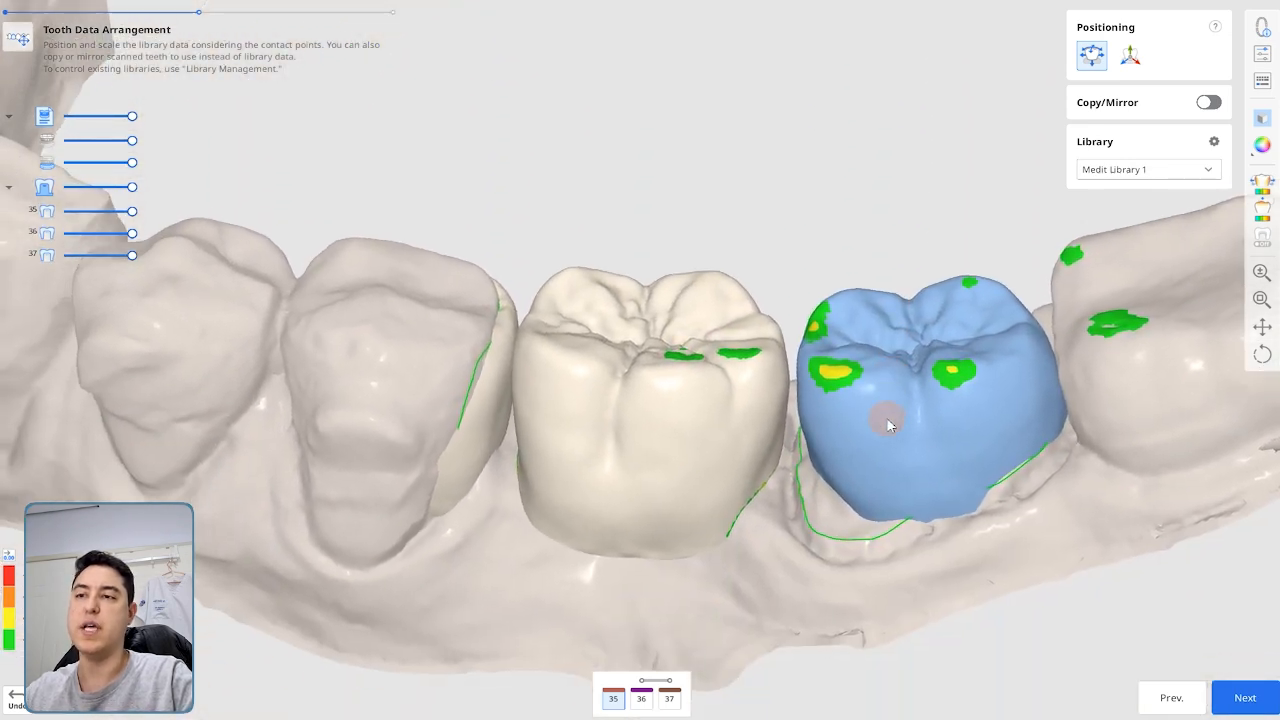
- Enlarge and reposition tooth 37's library crown to cover the preparation and contact tooth 36 and the distal molar
{"action": "left_click_drag", "start_coordinate": [850, 442], "coordinate": [1046, 323]}
{"action": "right_click_drag", "start_coordinate": [1046, 323], "coordinate": [820, 371]}
{"action": "left_click_drag", "start_coordinate": [820, 371], "coordinate": [826, 366]}
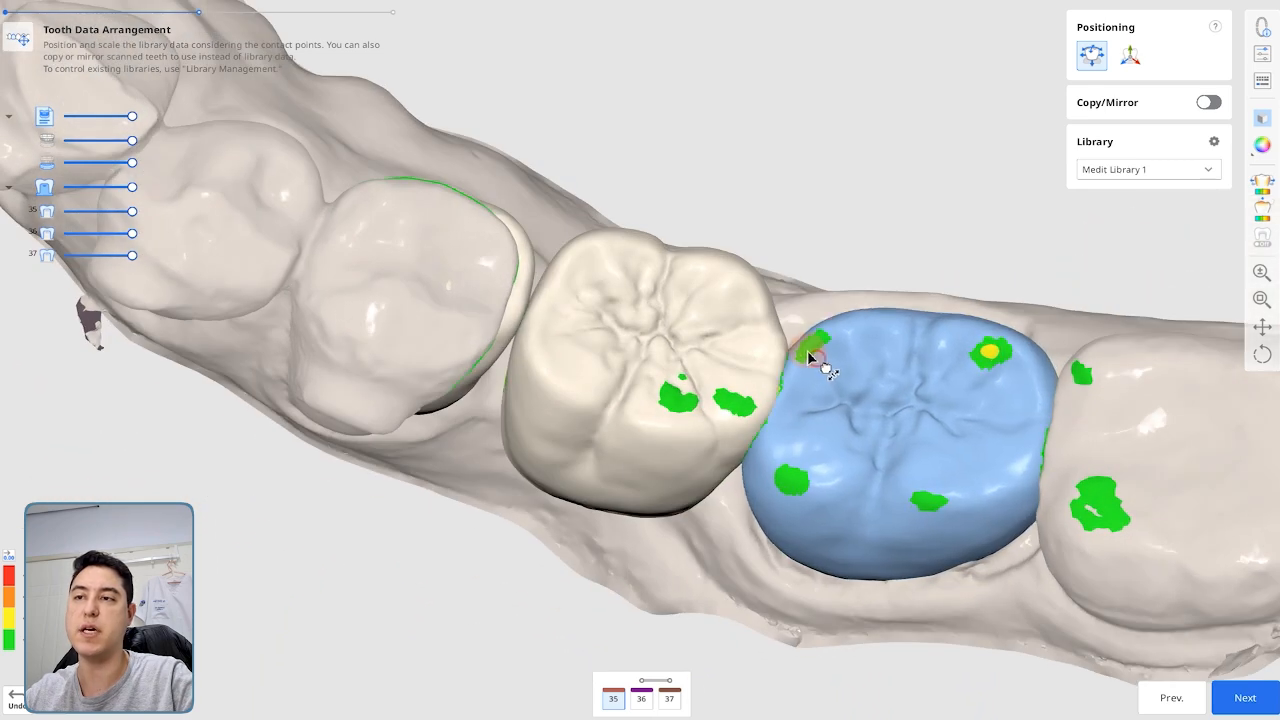
{"action": "right_click_drag", "start_coordinate": [988, 537], "coordinate": [781, 353]}
{"action": "left_click_drag", "start_coordinate": [721, 420], "coordinate": [672, 412]}
{"action": "right_click_drag", "start_coordinate": [670, 403], "coordinate": [935, 412]}
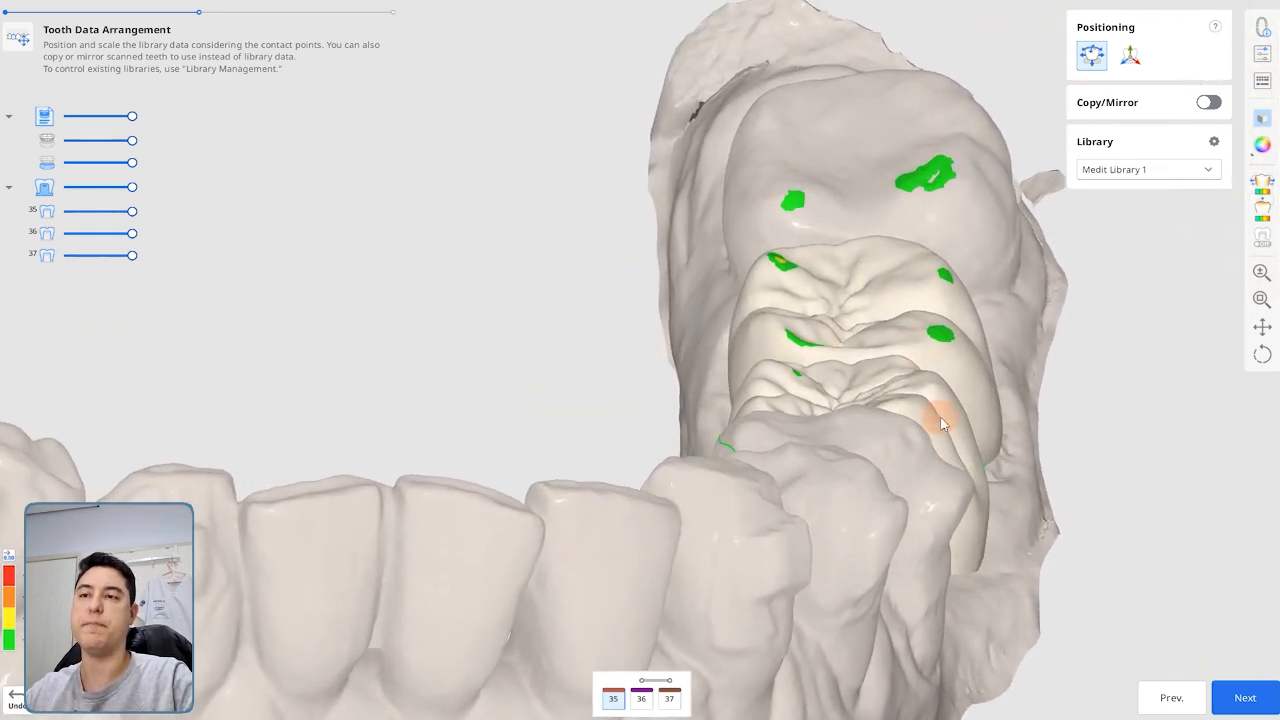
{"action": "right_click_drag", "start_coordinate": [857, 323], "coordinate": [682, 338]}
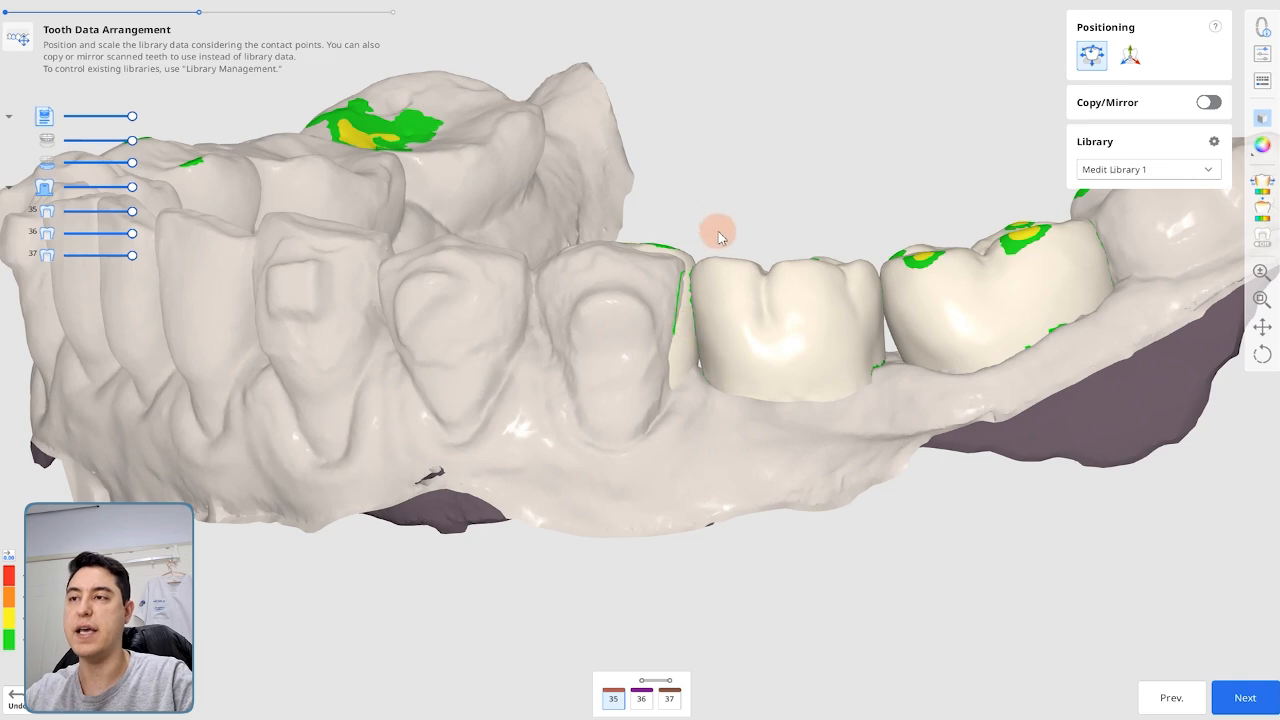
- Reposition and scale tooth 35's library data over the abutment to meet pontic 36, and proceed to Final Design
{"action": "right_click_drag", "start_coordinate": [718, 231], "coordinate": [677, 366]}
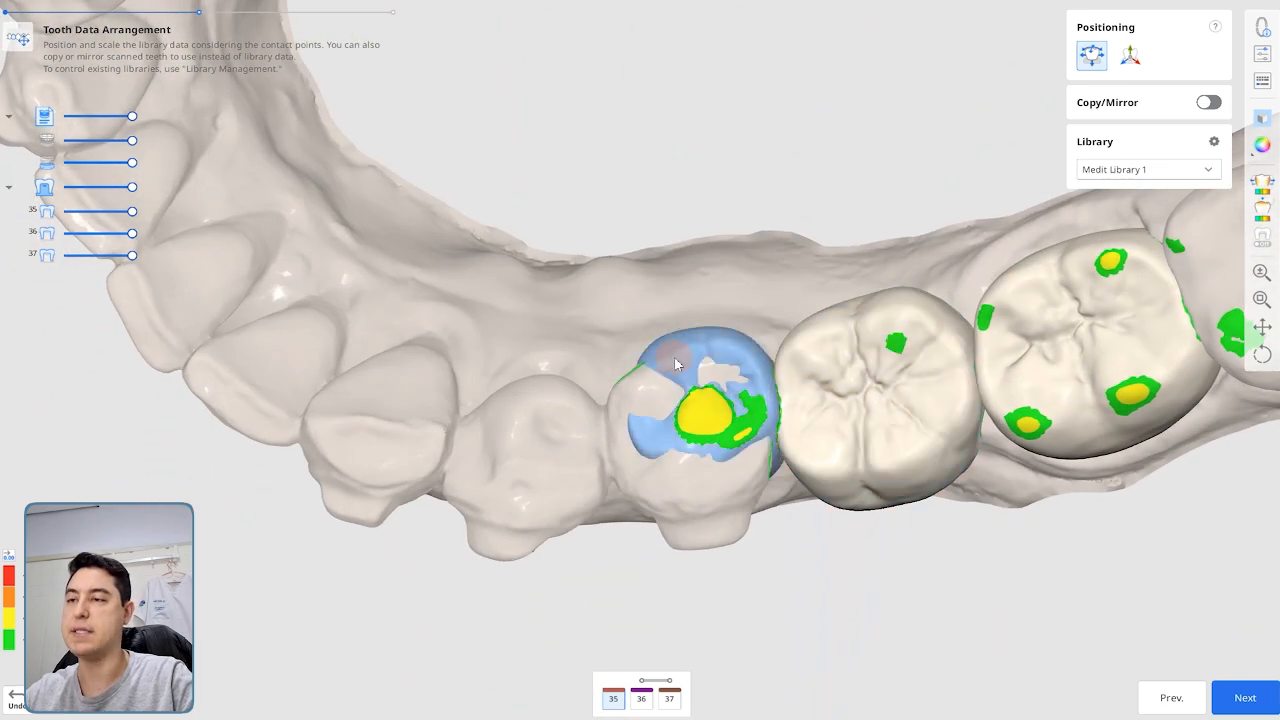
{"action": "left_click", "coordinate": [673, 362]}
{"action": "left_click_drag", "start_coordinate": [655, 367], "coordinate": [737, 366]}
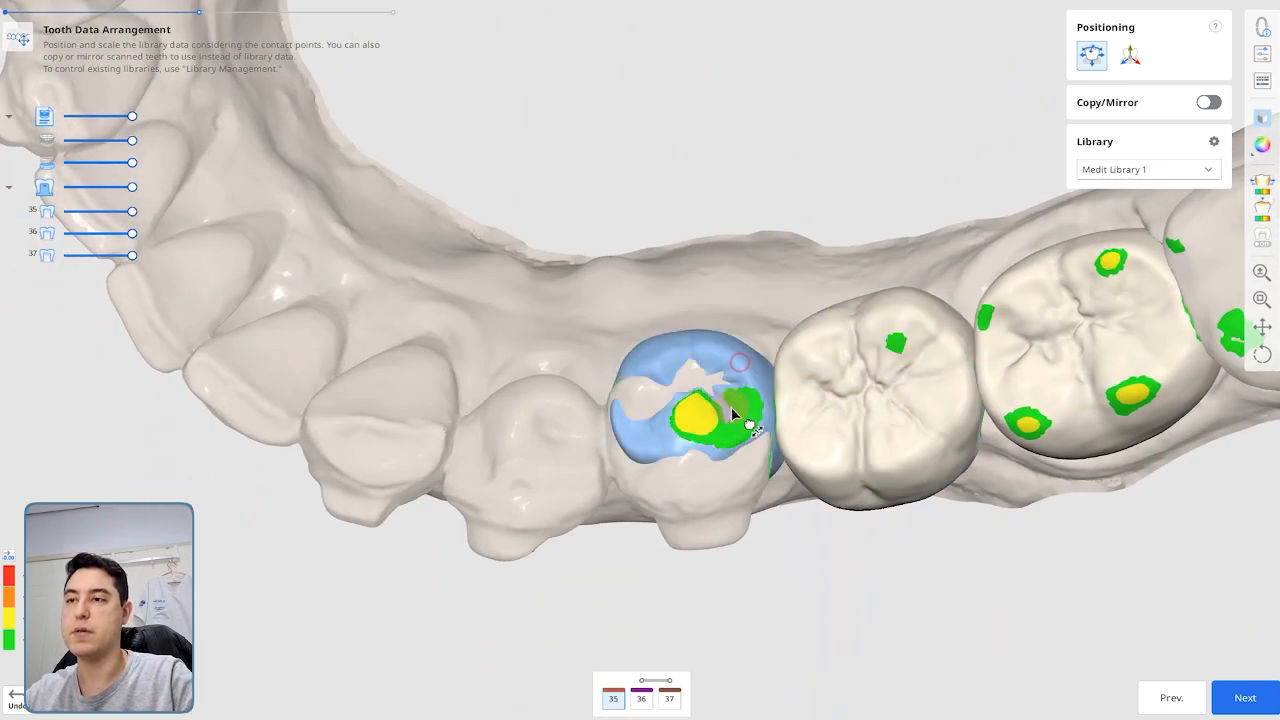
{"action": "left_click_drag", "start_coordinate": [735, 410], "coordinate": [748, 422]}
{"action": "left_click", "coordinate": [643, 360]}
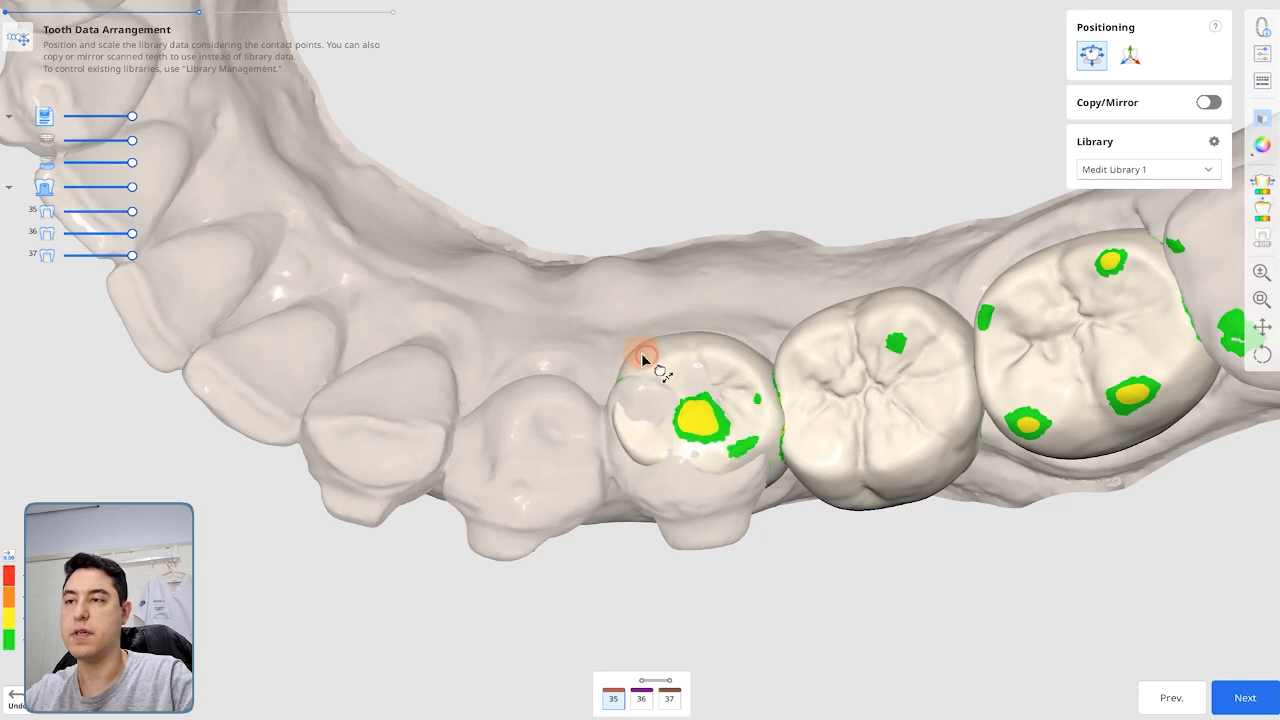
{"action": "right_click_drag", "start_coordinate": [751, 380], "coordinate": [690, 407]}
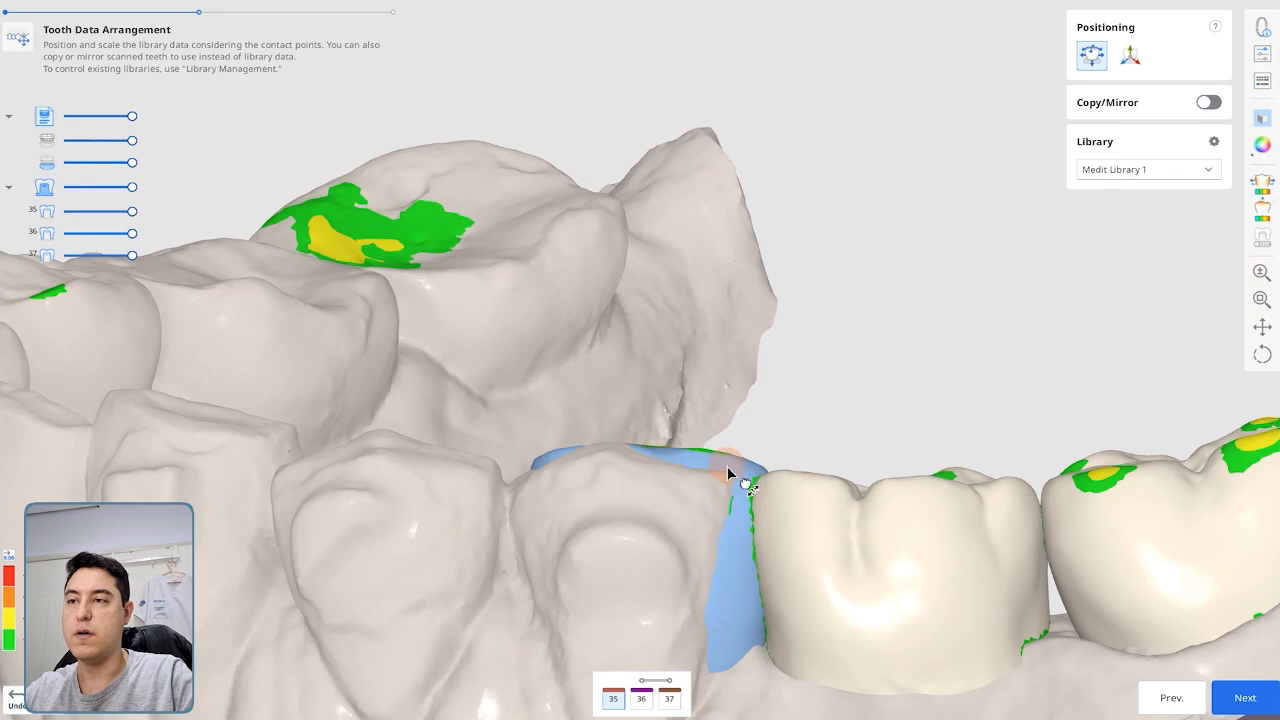
{"action": "right_click_drag", "start_coordinate": [891, 434], "coordinate": [936, 488]}
{"action": "right_click_drag", "start_coordinate": [1250, 708], "coordinate": [1233, 640]}
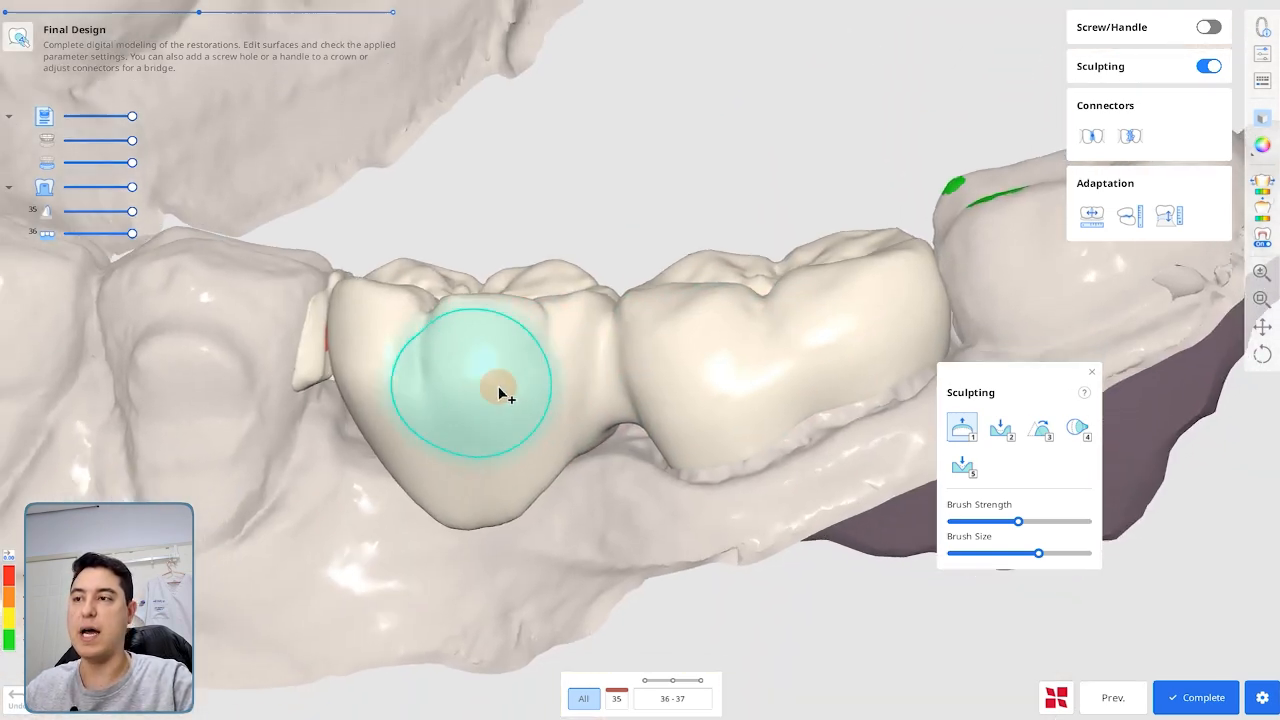
- Smooth and round the lower side and gingival surface of pontic 36 with the third sculpting brush
{"action": "mouse_move", "coordinate": [498, 386]}
{"action": "right_mouse_down"}
{"action": "mouse_move", "coordinate": [742, 395]}
{"action": "mouse_move", "coordinate": [960, 457]}
{"action": "mouse_move", "coordinate": [802, 445]}
{"action": "mouse_move", "coordinate": [609, 477]}
{"action": "mouse_move", "coordinate": [578, 431]}
{"action": "right_mouse_up"}
{"action": "left_click", "coordinate": [1050, 437]}
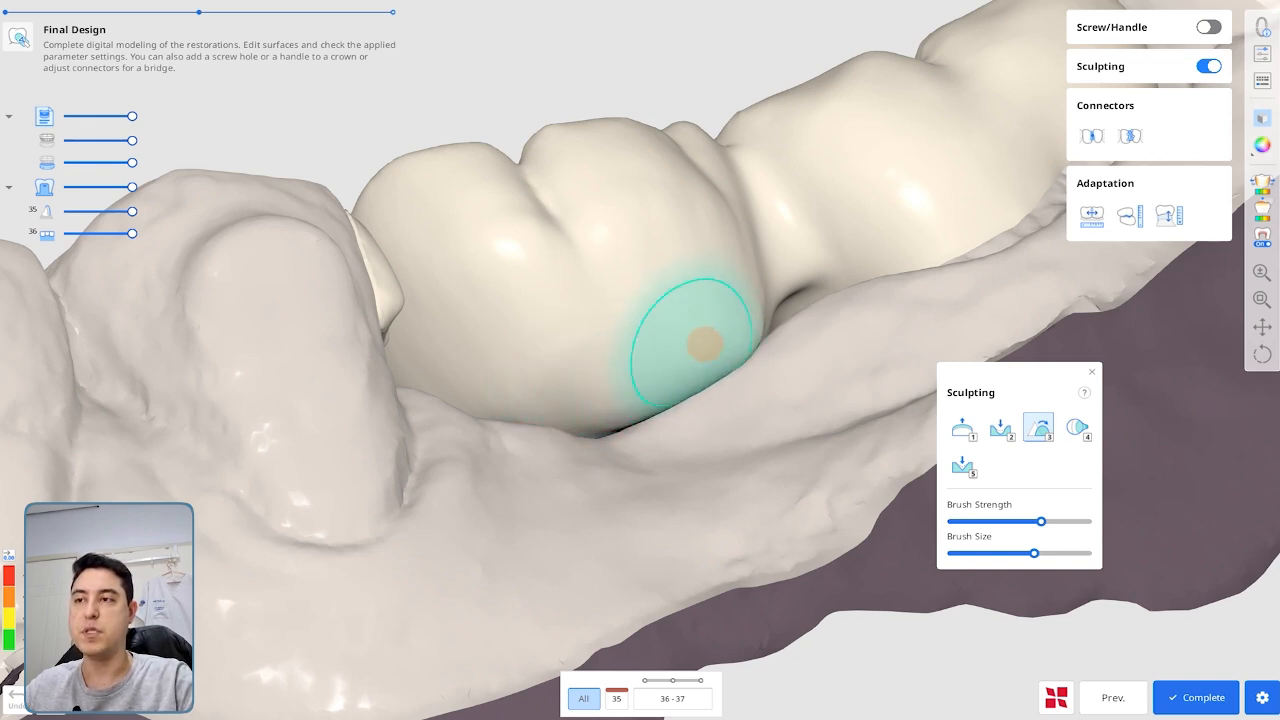
{"action": "mouse_move", "coordinate": [565, 418]}
{"action": "right_mouse_down"}
{"action": "mouse_move", "coordinate": [609, 437]}
{"action": "mouse_move", "coordinate": [517, 460]}
{"action": "mouse_move", "coordinate": [569, 474]}
{"action": "right_mouse_up"}
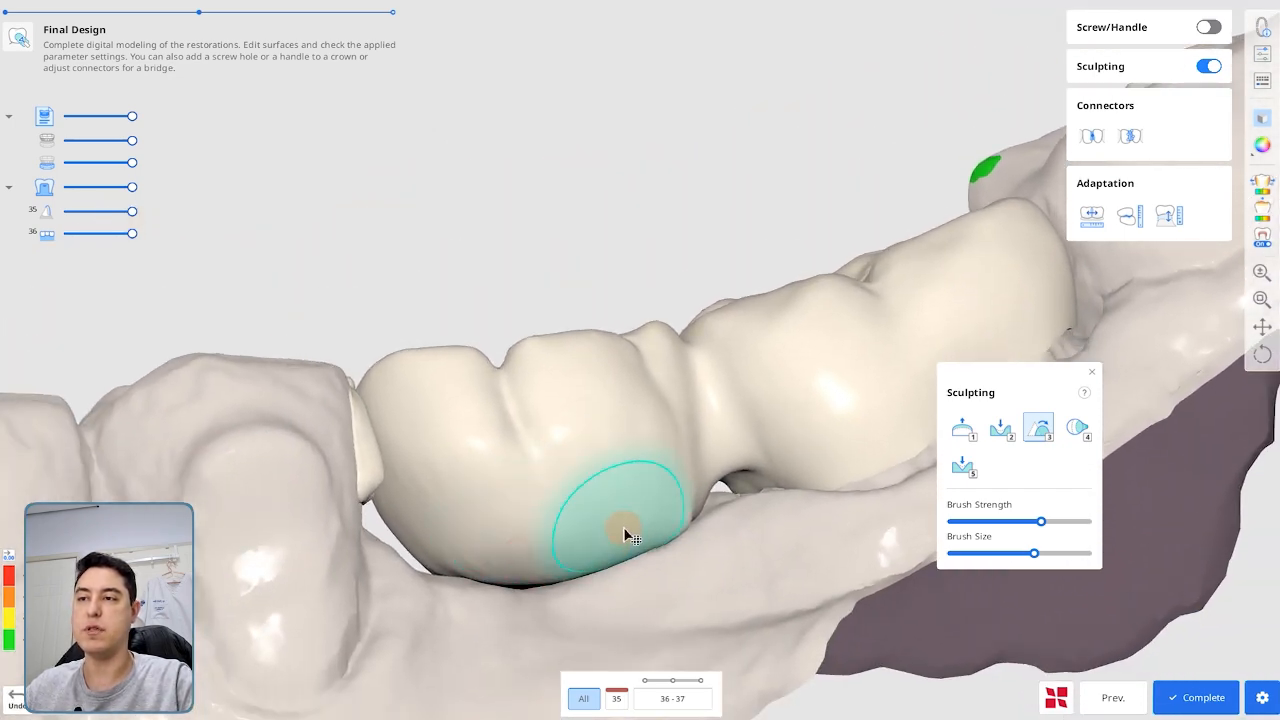
{"action": "mouse_move", "coordinate": [661, 538]}
{"action": "right_mouse_down"}
{"action": "mouse_move", "coordinate": [674, 503]}
{"action": "mouse_move", "coordinate": [314, 453]}
{"action": "mouse_move", "coordinate": [260, 480]}
{"action": "mouse_move", "coordinate": [486, 434]}
{"action": "mouse_move", "coordinate": [694, 443]}
{"action": "mouse_move", "coordinate": [687, 412]}
{"action": "mouse_move", "coordinate": [766, 337]}
{"action": "right_mouse_up"}
{"action": "scroll", "coordinate": [766, 337], "scroll_direction": "up", "scroll_amount": 3}
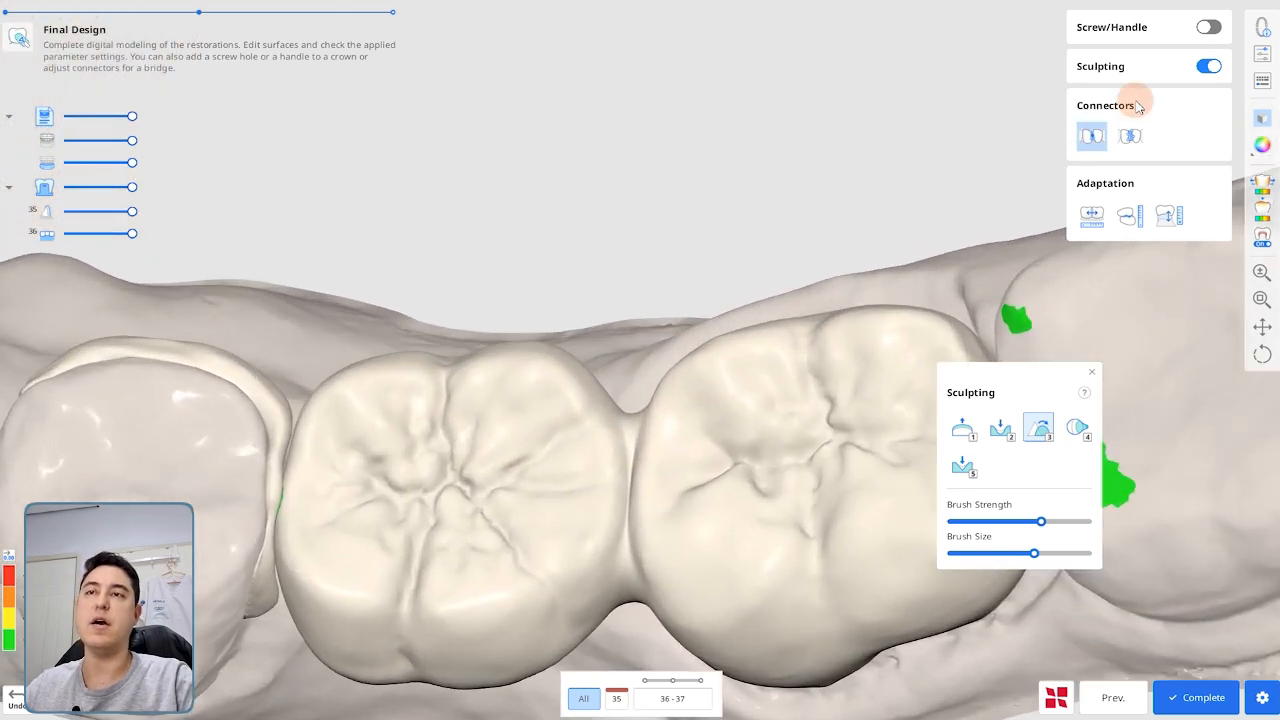
- Set the minimum connector cross-section areas in the outer crown parameters to 9.3 mm² anterior and 17.5 mm² posterior
{"action": "left_click", "coordinate": [1263, 55]}
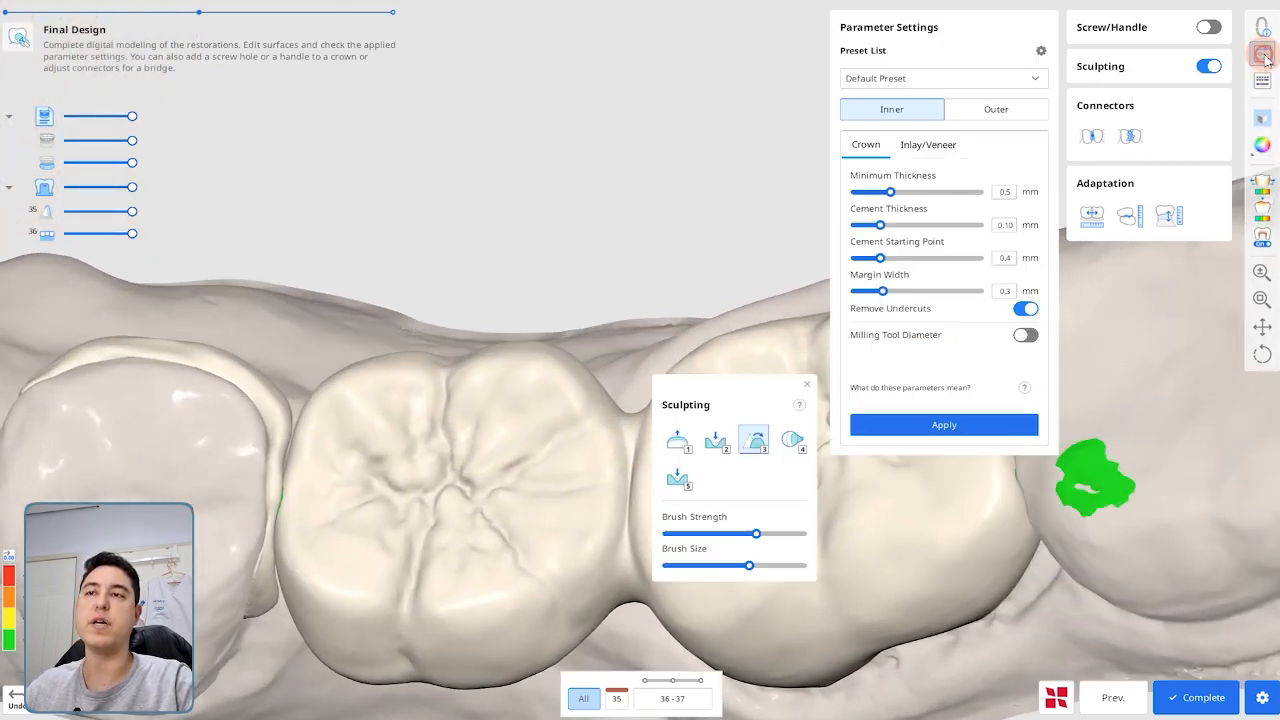
{"action": "left_click", "coordinate": [1003, 109]}
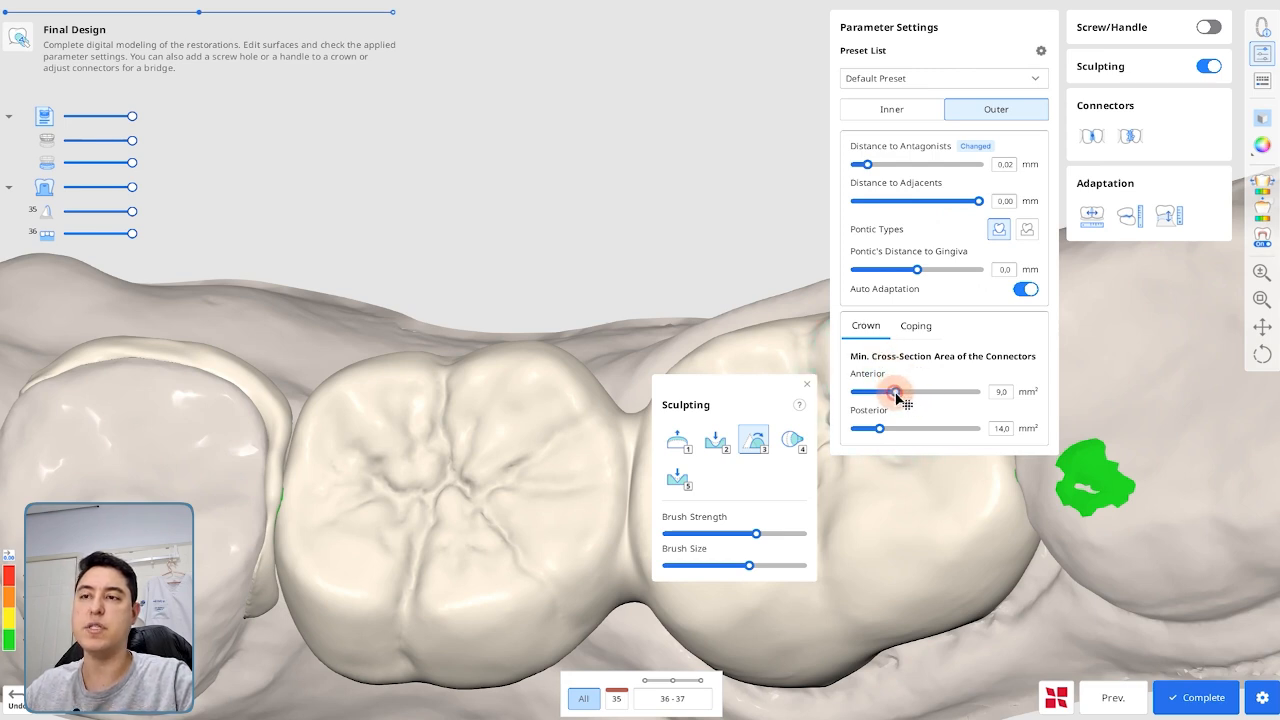
{"action": "left_click_drag", "start_coordinate": [894, 391], "coordinate": [899, 399]}
{"action": "left_click", "coordinate": [881, 430]}
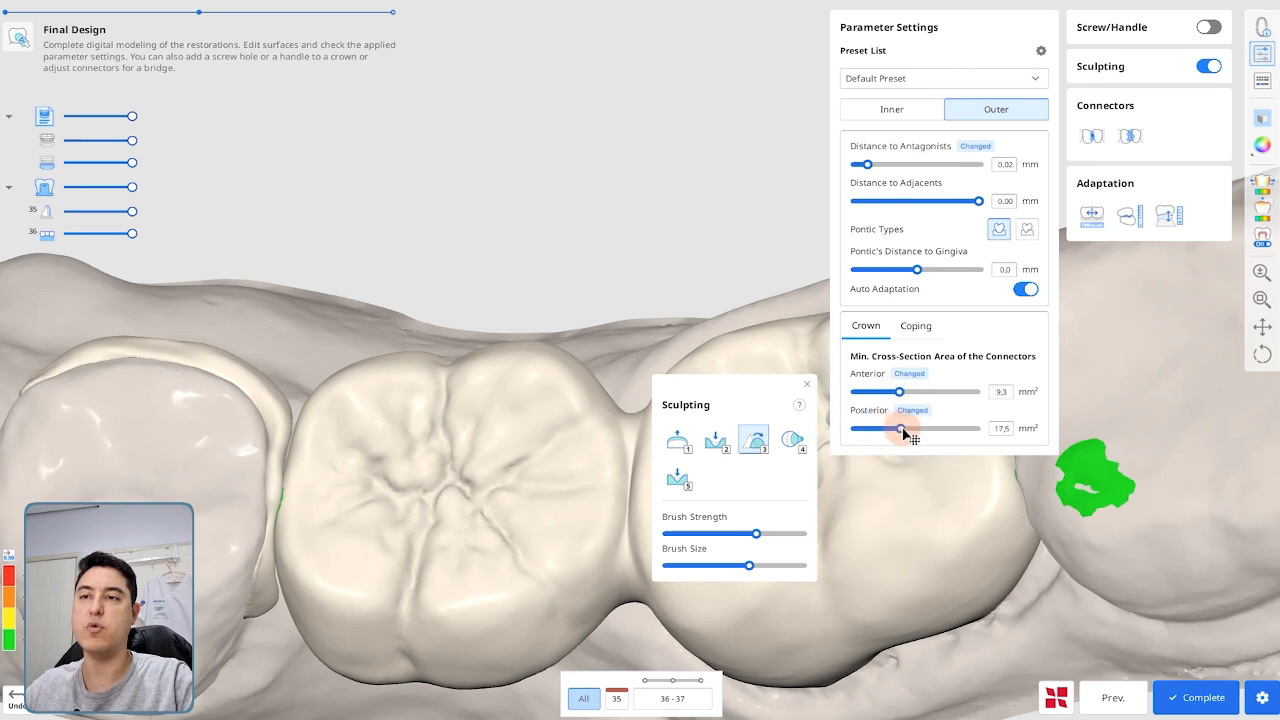
{"action": "left_click", "coordinate": [912, 112]}
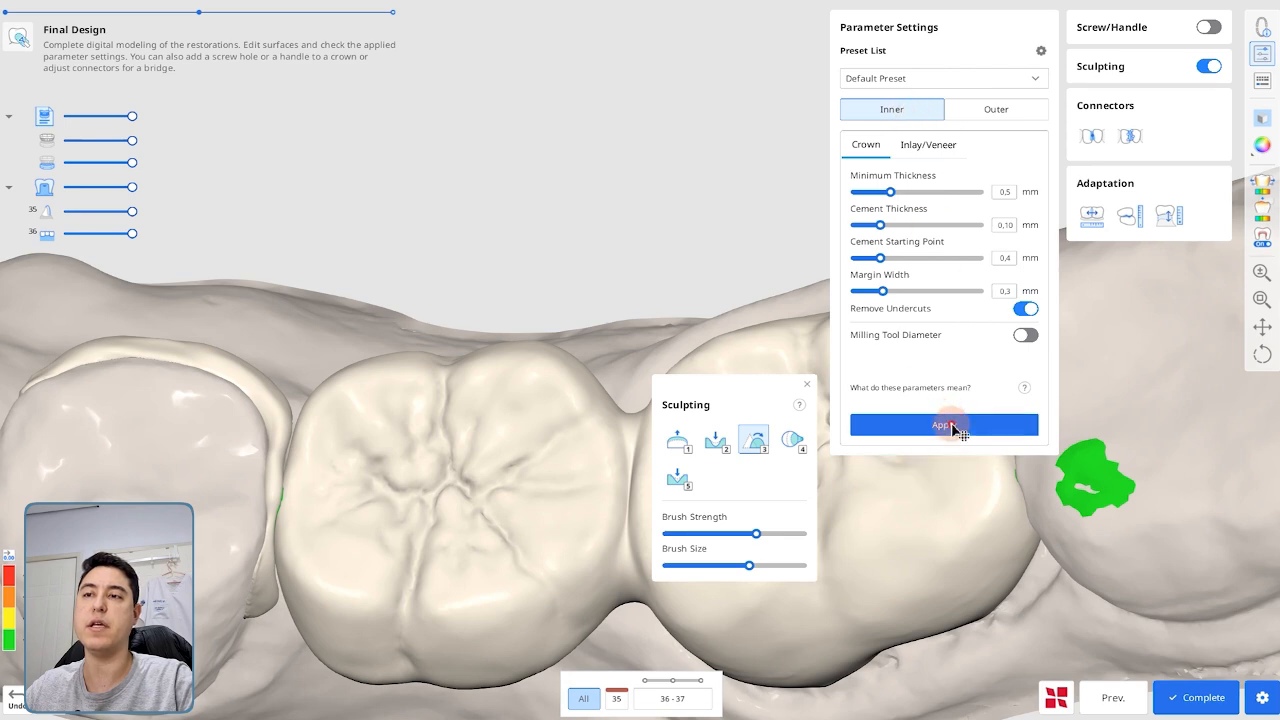
{"action": "right_click_drag", "start_coordinate": [1039, 472], "coordinate": [1120, 300]}
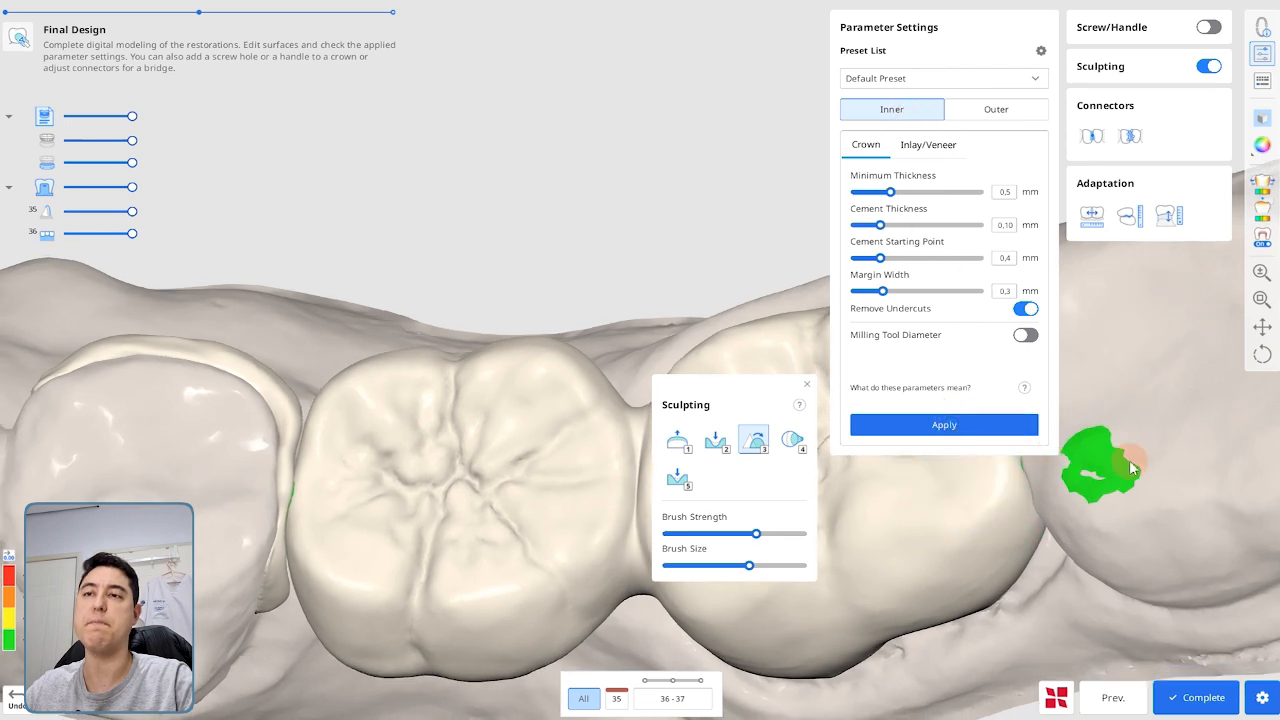
{"action": "left_click", "coordinate": [1263, 55]}
- Reshape the occlusal cusps of crown 37 with the fourth sculpting brush to create light contacts with the opposing teeth
{"action": "mouse_move", "coordinate": [766, 378]}
{"action": "left_mouse_down"}
{"action": "mouse_move", "coordinate": [851, 394]}
{"action": "mouse_move", "coordinate": [1234, 371]}
{"action": "left_mouse_up"}
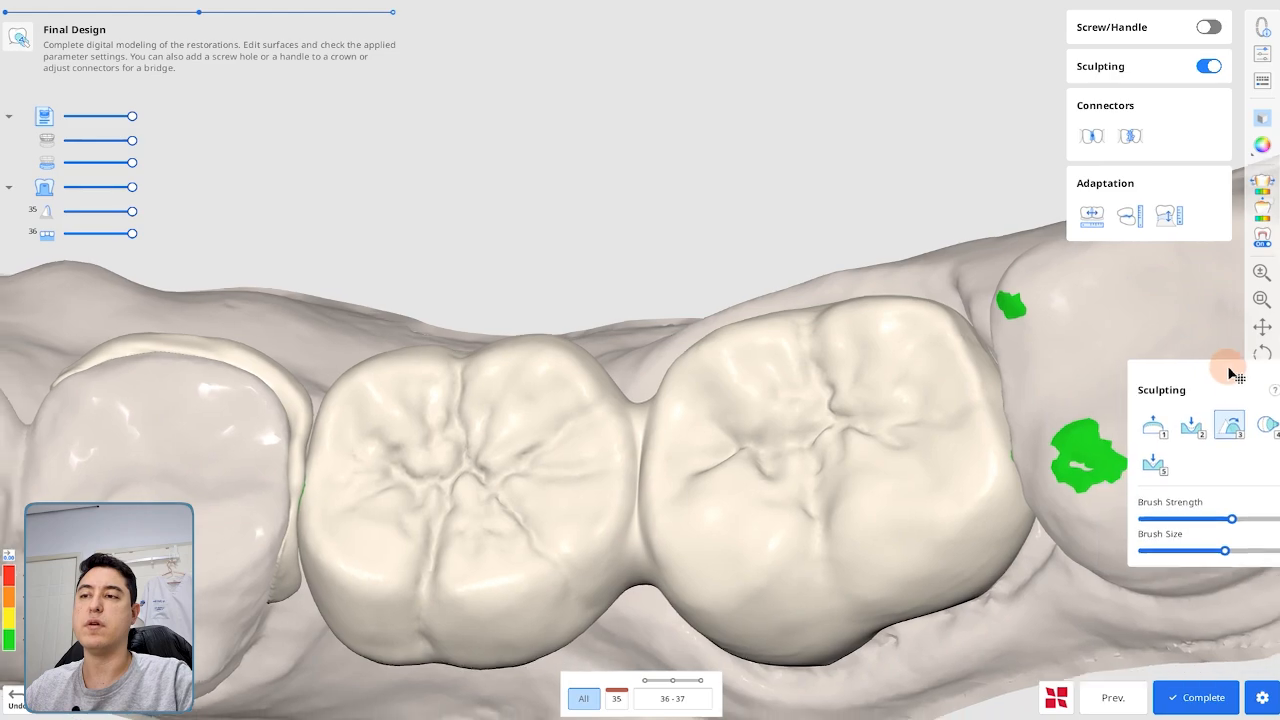
{"action": "mouse_move", "coordinate": [1000, 420]}
{"action": "right_mouse_down"}
{"action": "mouse_move", "coordinate": [851, 435]}
{"action": "mouse_move", "coordinate": [691, 420]}
{"action": "mouse_move", "coordinate": [780, 409]}
{"action": "mouse_move", "coordinate": [846, 431]}
{"action": "mouse_move", "coordinate": [918, 484]}
{"action": "mouse_move", "coordinate": [771, 443]}
{"action": "mouse_move", "coordinate": [777, 414]}
{"action": "mouse_move", "coordinate": [917, 497]}
{"action": "mouse_move", "coordinate": [1218, 461]}
{"action": "mouse_move", "coordinate": [791, 449]}
{"action": "mouse_move", "coordinate": [691, 314]}
{"action": "mouse_move", "coordinate": [673, 226]}
{"action": "right_mouse_up"}
{"action": "key", "text": "4"}
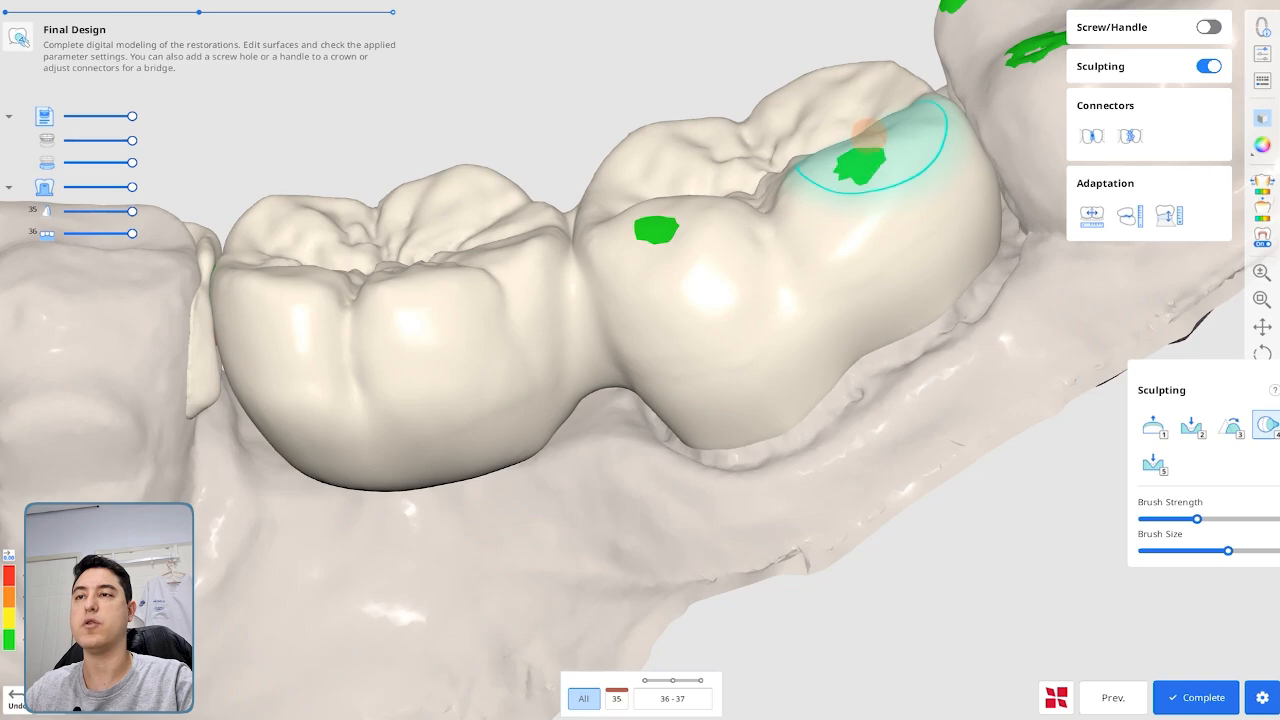
{"action": "mouse_move", "coordinate": [870, 138]}
{"action": "right_mouse_down"}
{"action": "mouse_move", "coordinate": [763, 326]}
{"action": "mouse_move", "coordinate": [514, 400]}
{"action": "mouse_move", "coordinate": [500, 440]}
{"action": "mouse_move", "coordinate": [557, 416]}
{"action": "mouse_move", "coordinate": [471, 360]}
{"action": "mouse_move", "coordinate": [618, 348]}
{"action": "mouse_move", "coordinate": [634, 306]}
{"action": "mouse_move", "coordinate": [780, 203]}
{"action": "mouse_move", "coordinate": [917, 314]}
{"action": "mouse_move", "coordinate": [877, 491]}
{"action": "mouse_move", "coordinate": [937, 517]}
{"action": "mouse_move", "coordinate": [886, 517]}
{"action": "mouse_move", "coordinate": [849, 491]}
{"action": "mouse_move", "coordinate": [600, 434]}
{"action": "mouse_move", "coordinate": [764, 437]}
{"action": "right_mouse_up"}
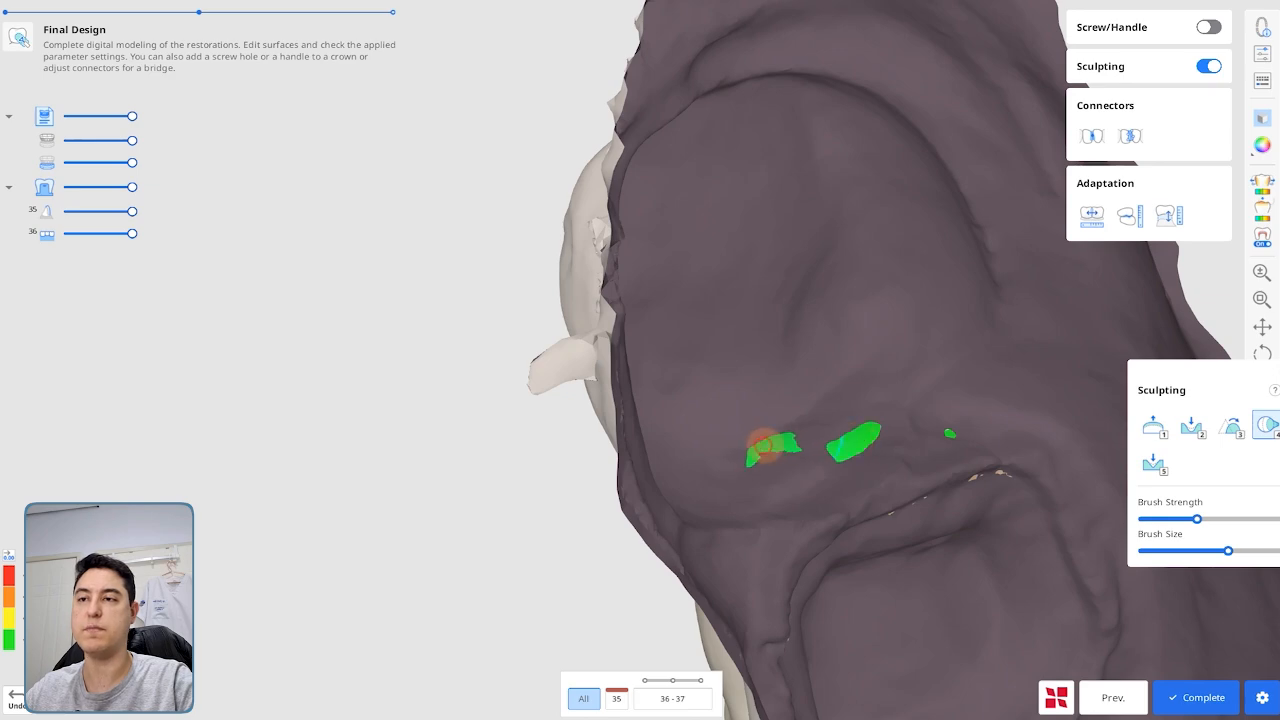
{"action": "right_click_drag", "start_coordinate": [771, 447], "coordinate": [4, 214]}
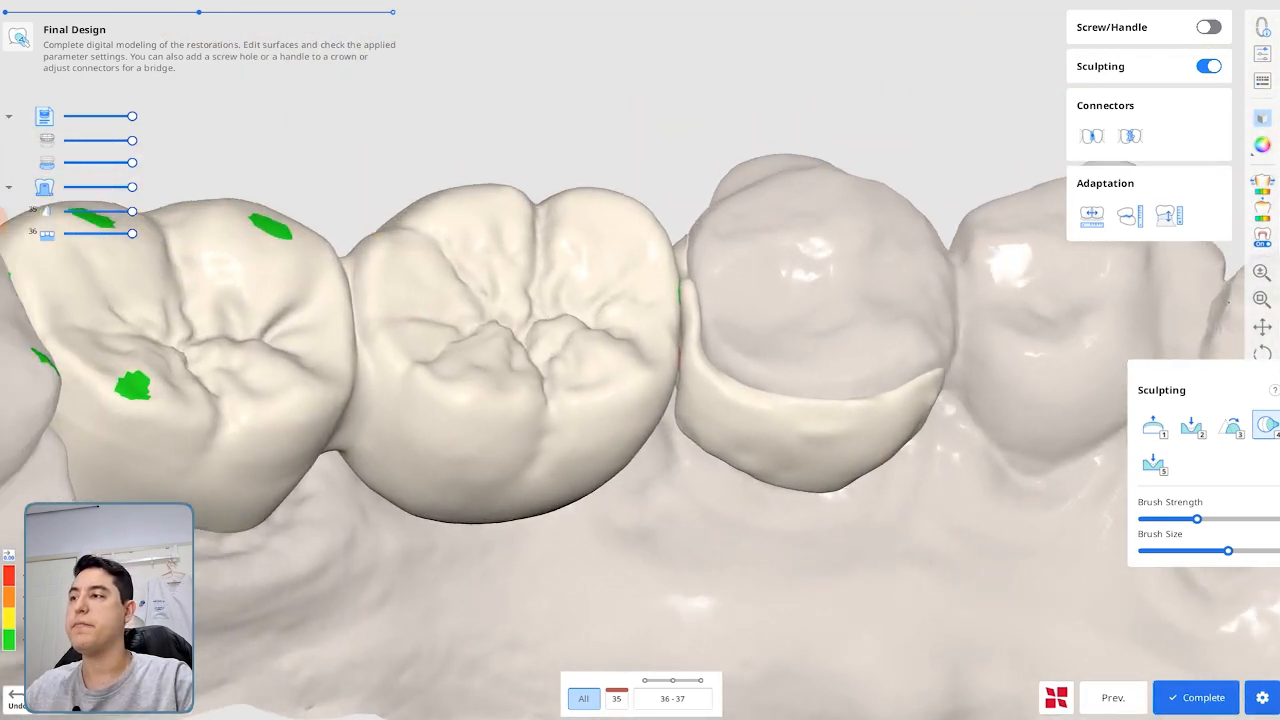
- Hide the 36-37 bridge and add material to the distal surface of wing 35 with the first sculpting brush
{"action": "left_click", "coordinate": [44, 188]}
{"action": "left_click", "coordinate": [44, 188]}
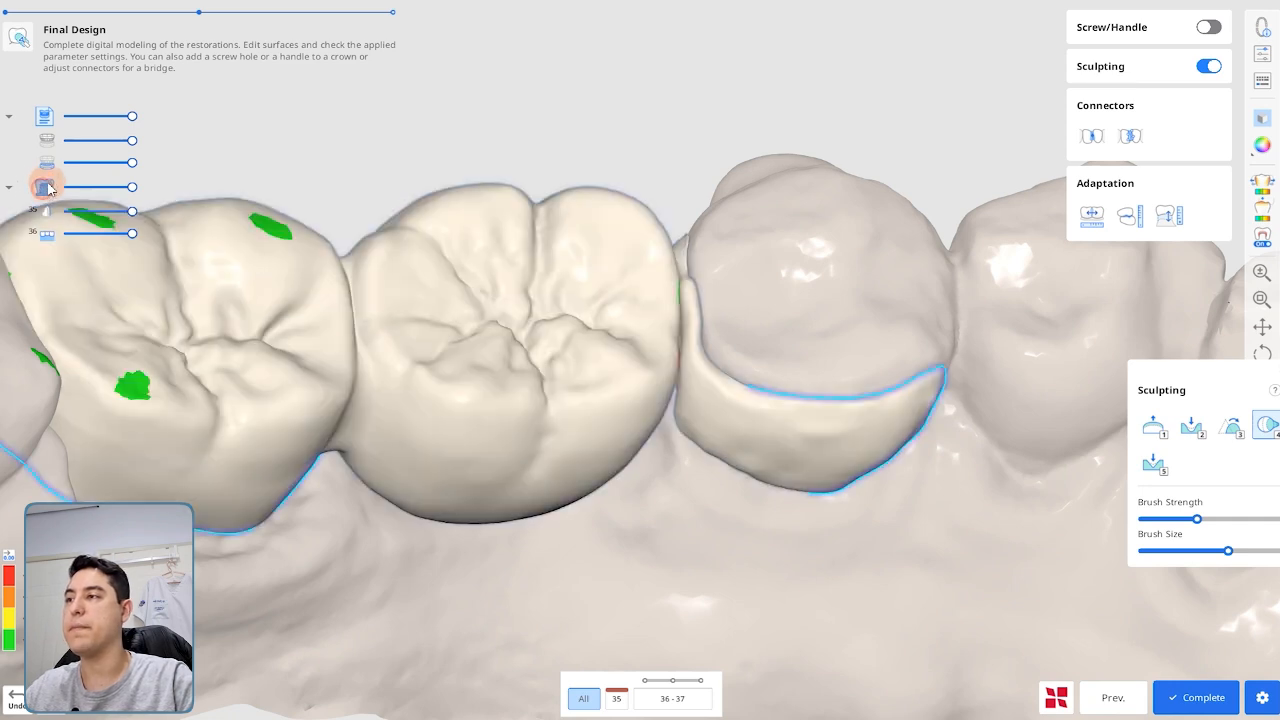
{"action": "left_click", "coordinate": [46, 234]}
{"action": "right_click_drag", "start_coordinate": [500, 330], "coordinate": [543, 316]}
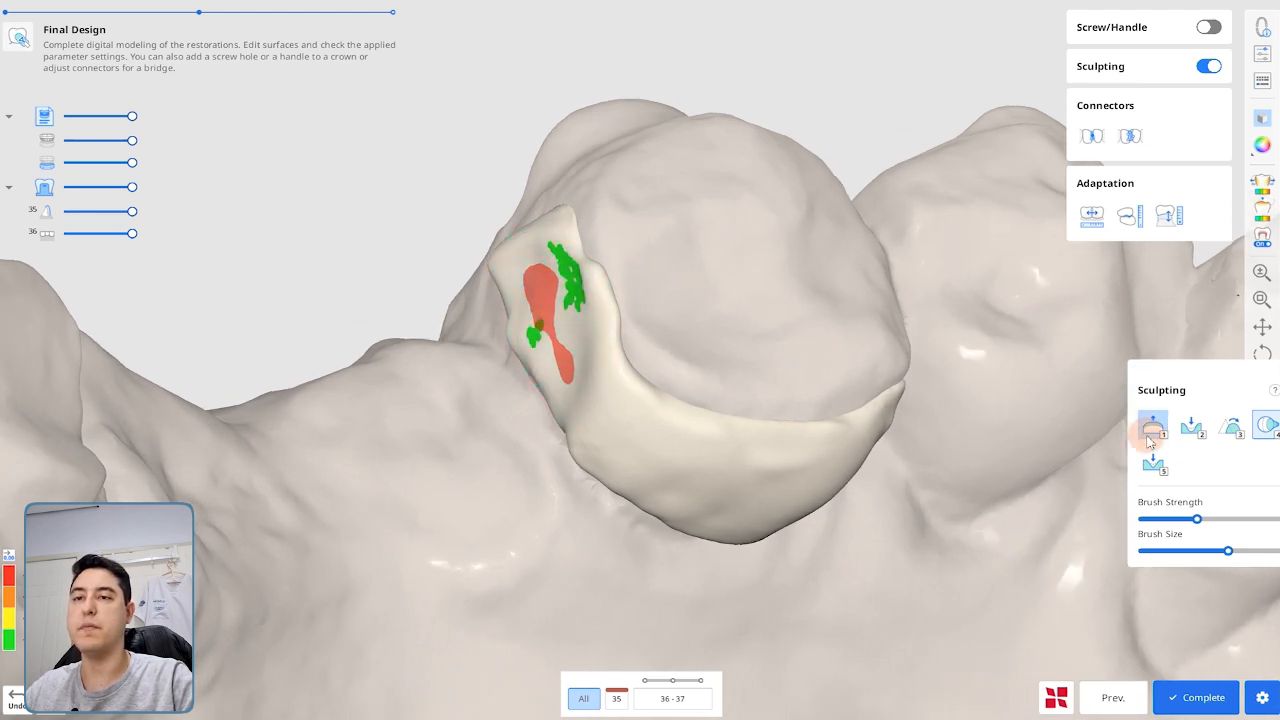
{"action": "mouse_move", "coordinate": [527, 303]}
{"action": "left_mouse_down"}
{"action": "mouse_move", "coordinate": [625, 430]}
{"action": "mouse_move", "coordinate": [676, 463]}
{"action": "left_mouse_up"}
{"action": "mouse_move", "coordinate": [676, 463]}
{"action": "right_mouse_down"}
{"action": "mouse_move", "coordinate": [920, 460]}
{"action": "mouse_move", "coordinate": [990, 445]}
{"action": "right_mouse_up"}
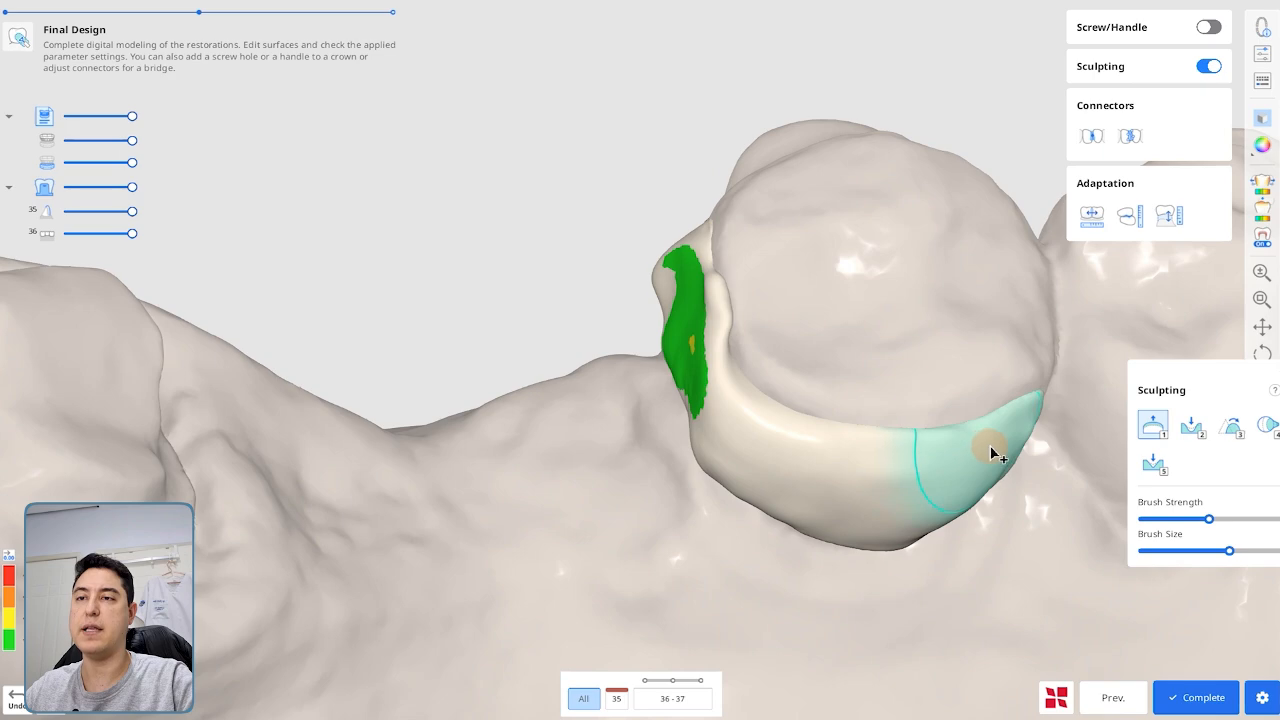
{"action": "mouse_move", "coordinate": [657, 362]}
{"action": "left_mouse_down"}
{"action": "mouse_move", "coordinate": [668, 330]}
{"action": "mouse_move", "coordinate": [680, 369]}
{"action": "left_mouse_up"}
{"action": "right_click_drag", "start_coordinate": [680, 369], "coordinate": [639, 274]}
{"action": "mouse_move", "coordinate": [639, 274]}
{"action": "left_mouse_down"}
{"action": "mouse_move", "coordinate": [695, 243]}
{"action": "mouse_move", "coordinate": [715, 320]}
{"action": "left_mouse_up"}
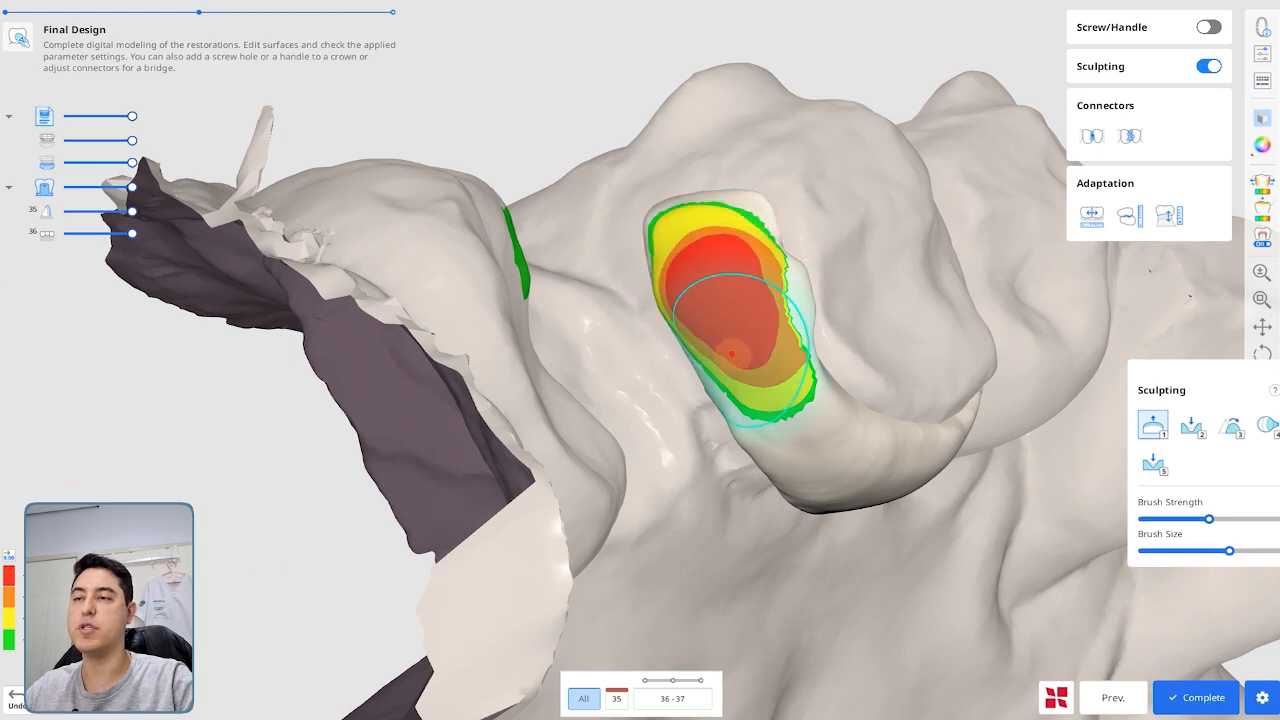
- Smooth the built-up distal surface and edges of wing 35 with the third sculpting brush
{"action": "mouse_move", "coordinate": [715, 320]}
{"action": "right_mouse_down"}
{"action": "mouse_move", "coordinate": [738, 403]}
{"action": "mouse_move", "coordinate": [843, 431]}
{"action": "mouse_move", "coordinate": [874, 534]}
{"action": "mouse_move", "coordinate": [766, 402]}
{"action": "right_mouse_up"}
{"action": "left_click", "coordinate": [1230, 425]}
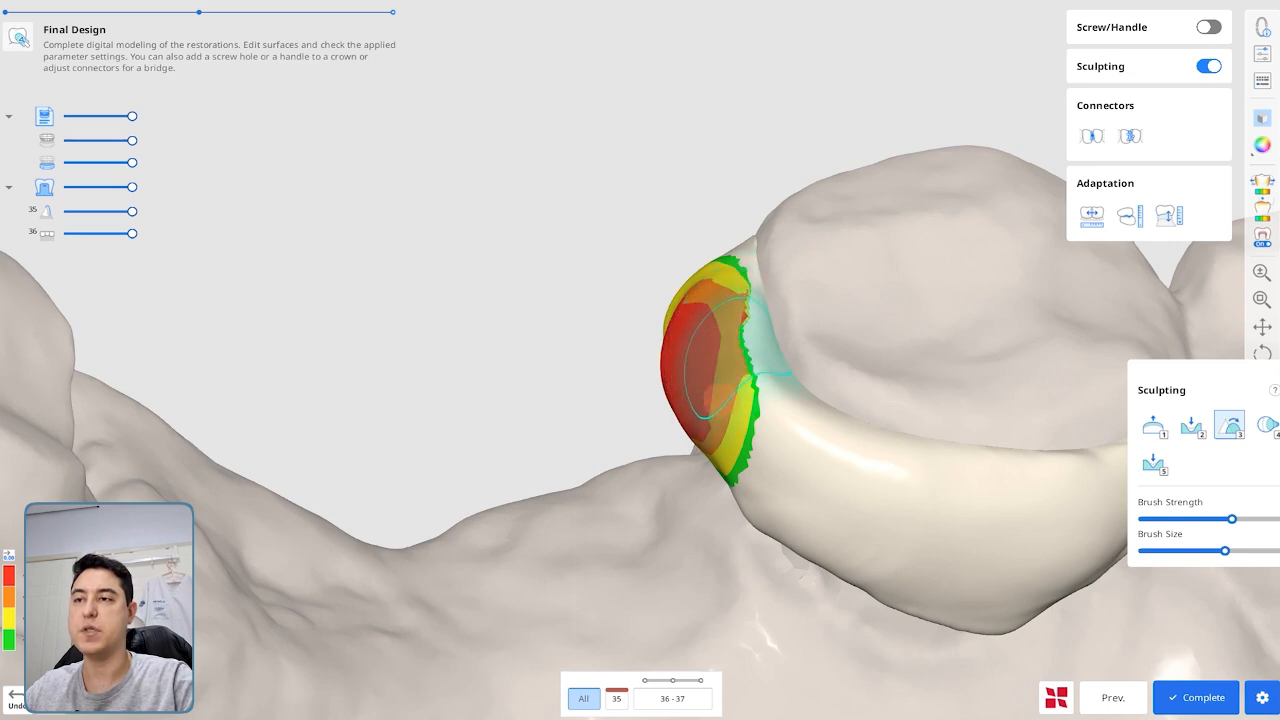
{"action": "mouse_move", "coordinate": [814, 500]}
{"action": "right_mouse_down"}
{"action": "mouse_move", "coordinate": [829, 509]}
{"action": "mouse_move", "coordinate": [831, 486]}
{"action": "mouse_move", "coordinate": [816, 552]}
{"action": "mouse_move", "coordinate": [781, 560]}
{"action": "mouse_move", "coordinate": [788, 453]}
{"action": "mouse_move", "coordinate": [654, 469]}
{"action": "mouse_move", "coordinate": [461, 542]}
{"action": "mouse_move", "coordinate": [604, 472]}
{"action": "mouse_move", "coordinate": [849, 471]}
{"action": "mouse_move", "coordinate": [853, 401]}
{"action": "right_mouse_up"}
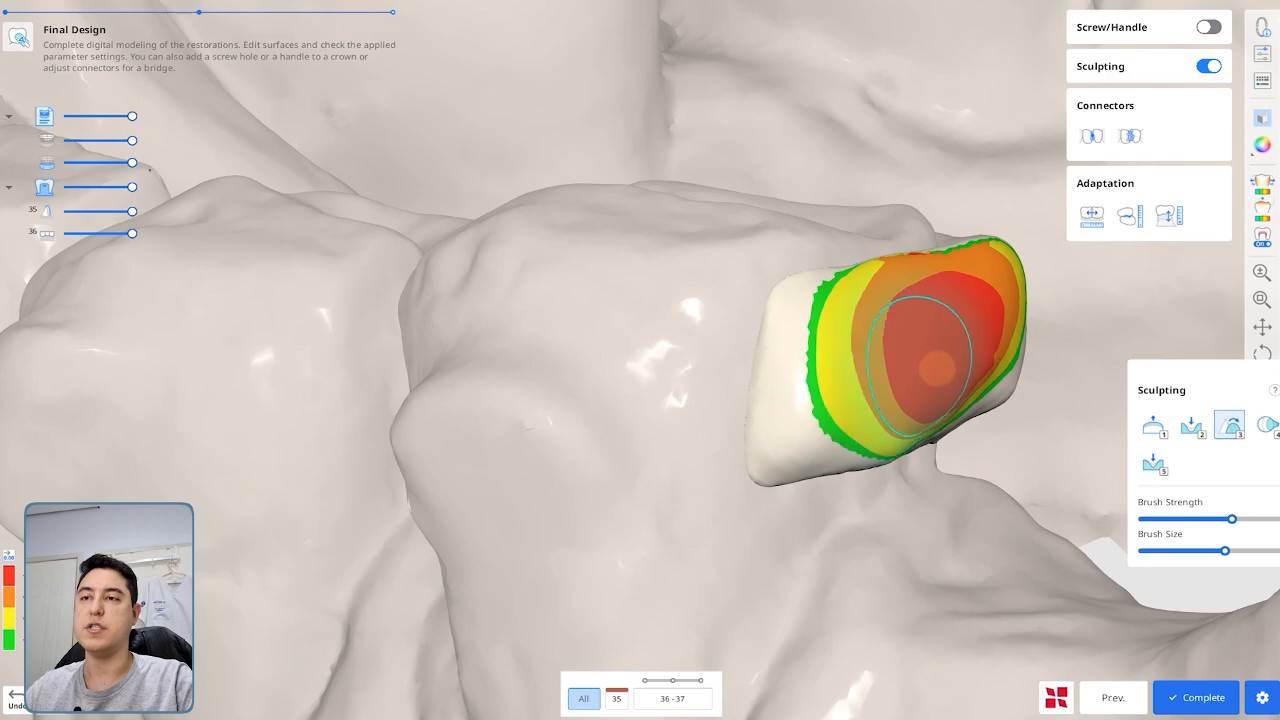
{"action": "mouse_move", "coordinate": [937, 368]}
{"action": "right_mouse_down"}
{"action": "mouse_move", "coordinate": [966, 389]}
{"action": "mouse_move", "coordinate": [780, 486]}
{"action": "mouse_move", "coordinate": [776, 372]}
{"action": "right_mouse_up"}
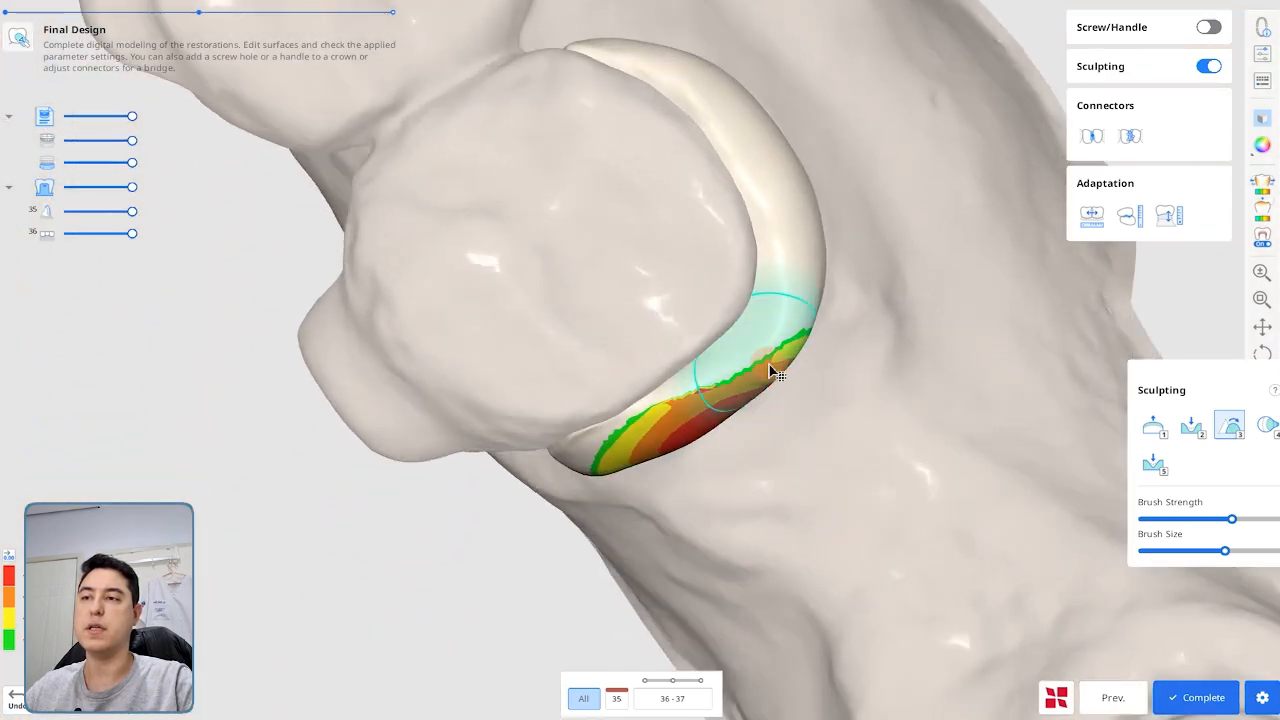
{"action": "mouse_move", "coordinate": [776, 372]}
{"action": "left_mouse_down"}
{"action": "mouse_move", "coordinate": [755, 365]}
{"action": "mouse_move", "coordinate": [603, 491]}
{"action": "left_mouse_up"}
{"action": "mouse_move", "coordinate": [603, 491]}
{"action": "right_mouse_down"}
{"action": "mouse_move", "coordinate": [843, 400]}
{"action": "mouse_move", "coordinate": [777, 206]}
{"action": "mouse_move", "coordinate": [737, 157]}
{"action": "mouse_move", "coordinate": [729, 120]}
{"action": "mouse_move", "coordinate": [849, 346]}
{"action": "mouse_move", "coordinate": [826, 477]}
{"action": "mouse_move", "coordinate": [1000, 623]}
{"action": "mouse_move", "coordinate": [1217, 441]}
{"action": "mouse_move", "coordinate": [227, 252]}
{"action": "right_mouse_up"}
- Show the 36-37 bridge again and reshape the lingual junction between wing 35 and pontic 36 with the fourth sculpting brush
{"action": "mouse_move", "coordinate": [46, 234]}
{"action": "right_mouse_down"}
{"action": "mouse_move", "coordinate": [397, 323]}
{"action": "mouse_move", "coordinate": [874, 369]}
{"action": "mouse_move", "coordinate": [1272, 430]}
{"action": "right_mouse_up"}
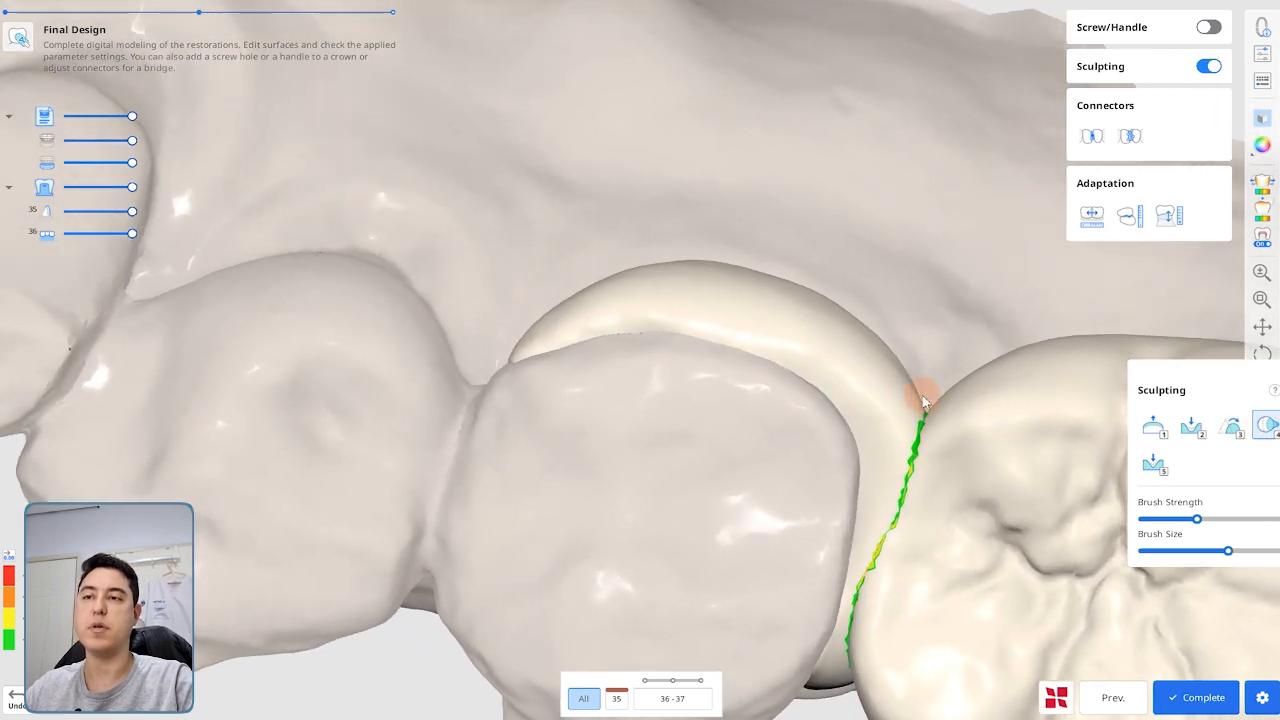
{"action": "left_click_drag", "start_coordinate": [923, 401], "coordinate": [940, 390]}
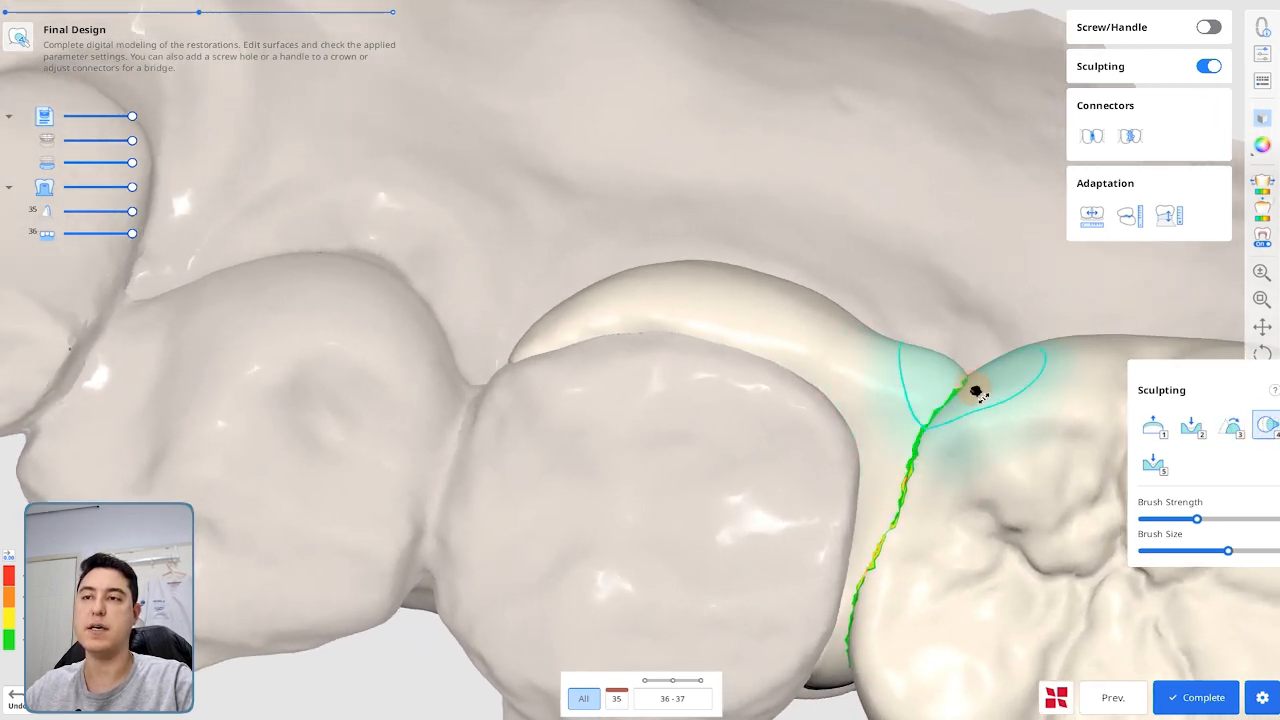
{"action": "mouse_move", "coordinate": [975, 390]}
{"action": "right_mouse_down"}
{"action": "mouse_move", "coordinate": [906, 349]}
{"action": "mouse_move", "coordinate": [1029, 334]}
{"action": "mouse_move", "coordinate": [737, 263]}
{"action": "mouse_move", "coordinate": [760, 274]}
{"action": "mouse_move", "coordinate": [731, 280]}
{"action": "mouse_move", "coordinate": [877, 274]}
{"action": "mouse_move", "coordinate": [894, 297]}
{"action": "right_mouse_up"}
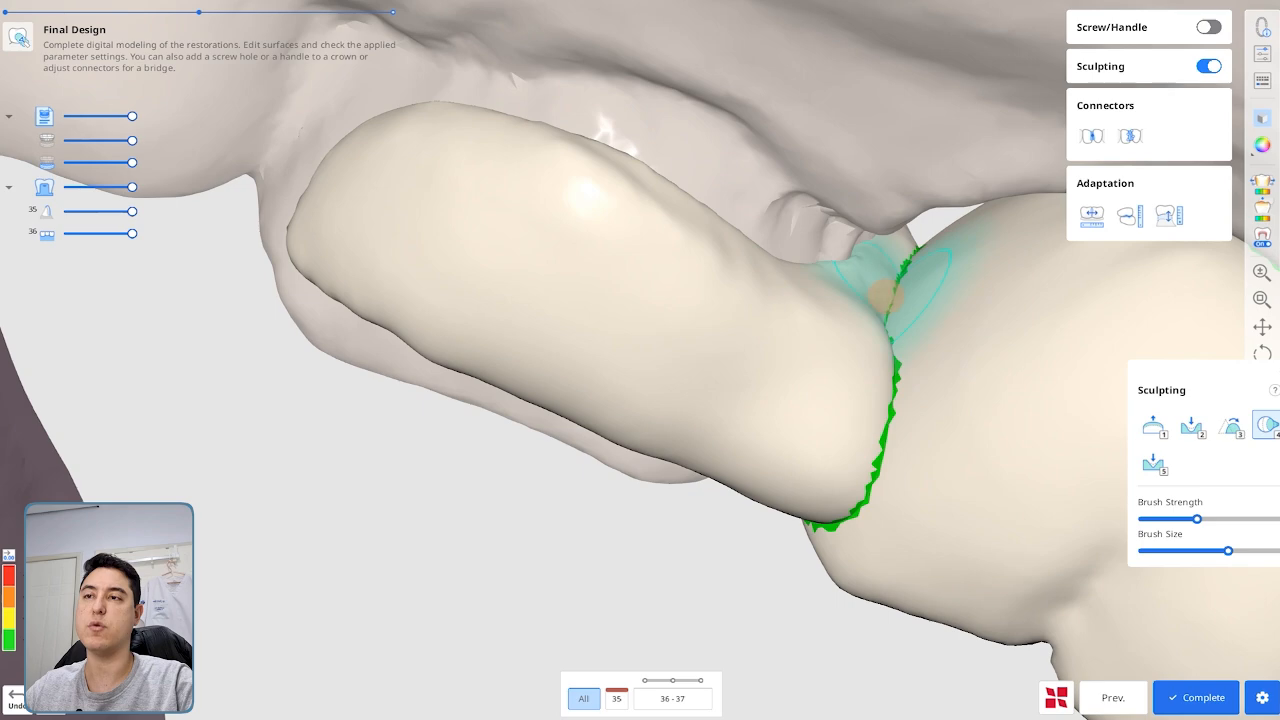
{"action": "mouse_move", "coordinate": [887, 315]}
{"action": "right_mouse_down"}
{"action": "mouse_move", "coordinate": [757, 494]}
{"action": "mouse_move", "coordinate": [1211, 460]}
{"action": "right_mouse_up"}
- Reshape the buccal side of the junction between wing 35 and pontic 36 with the fourth sculpting brush
{"action": "left_click", "coordinate": [1231, 427]}
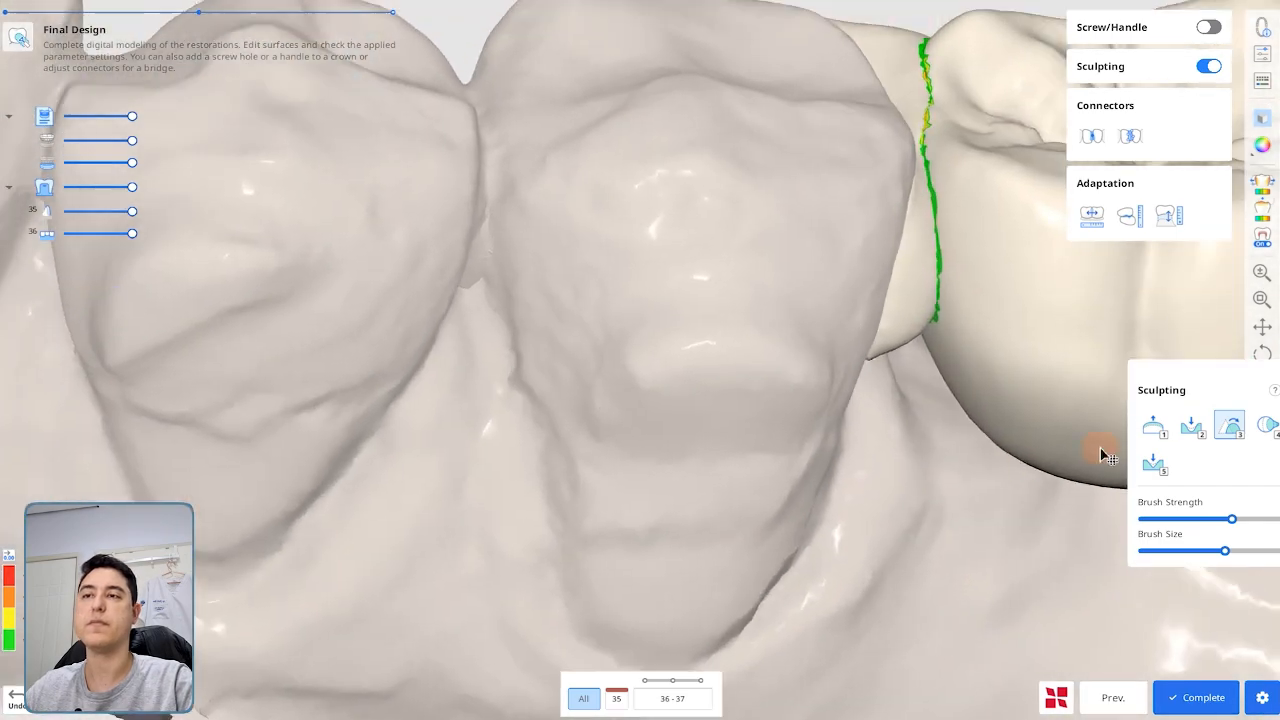
{"action": "left_click", "coordinate": [1263, 424]}
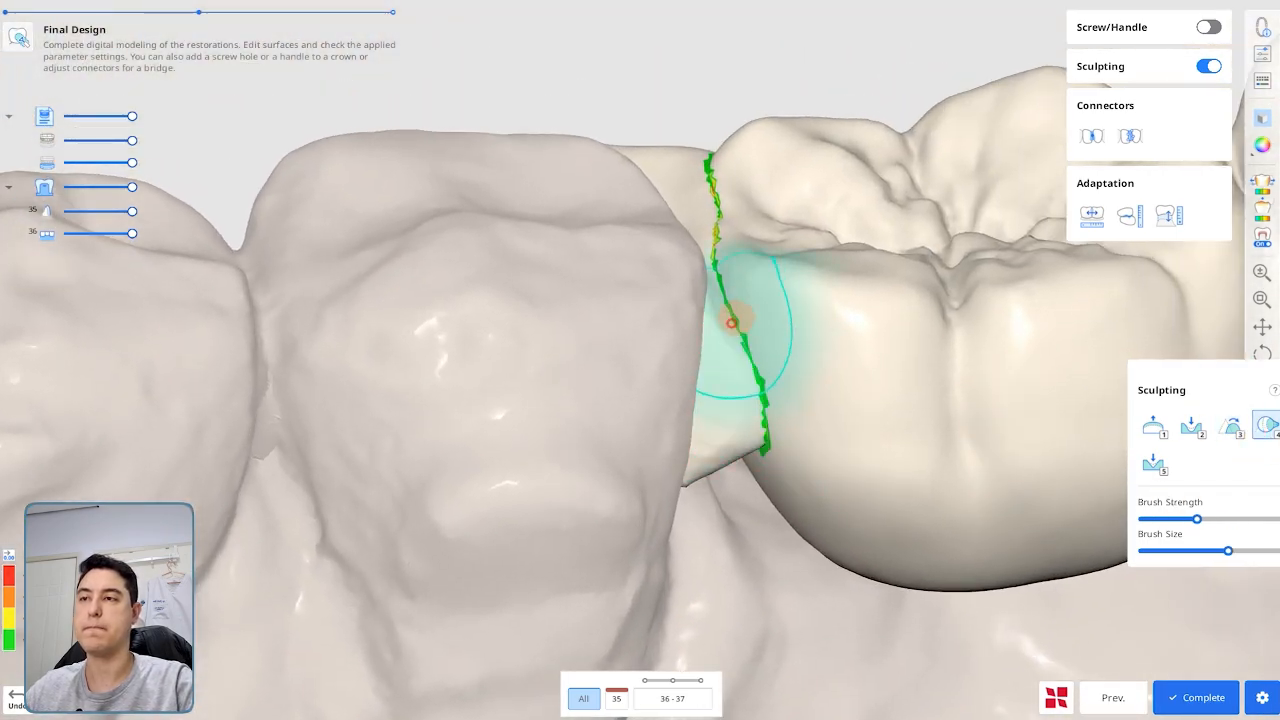
{"action": "mouse_move", "coordinate": [763, 308]}
{"action": "right_mouse_down"}
{"action": "mouse_move", "coordinate": [749, 486]}
{"action": "mouse_move", "coordinate": [763, 400]}
{"action": "mouse_move", "coordinate": [684, 402]}
{"action": "mouse_move", "coordinate": [714, 403]}
{"action": "mouse_move", "coordinate": [680, 366]}
{"action": "mouse_move", "coordinate": [551, 506]}
{"action": "mouse_move", "coordinate": [724, 444]}
{"action": "mouse_move", "coordinate": [751, 423]}
{"action": "mouse_move", "coordinate": [723, 403]}
{"action": "mouse_move", "coordinate": [734, 474]}
{"action": "mouse_move", "coordinate": [801, 497]}
{"action": "mouse_move", "coordinate": [851, 406]}
{"action": "mouse_move", "coordinate": [769, 321]}
{"action": "right_mouse_up"}
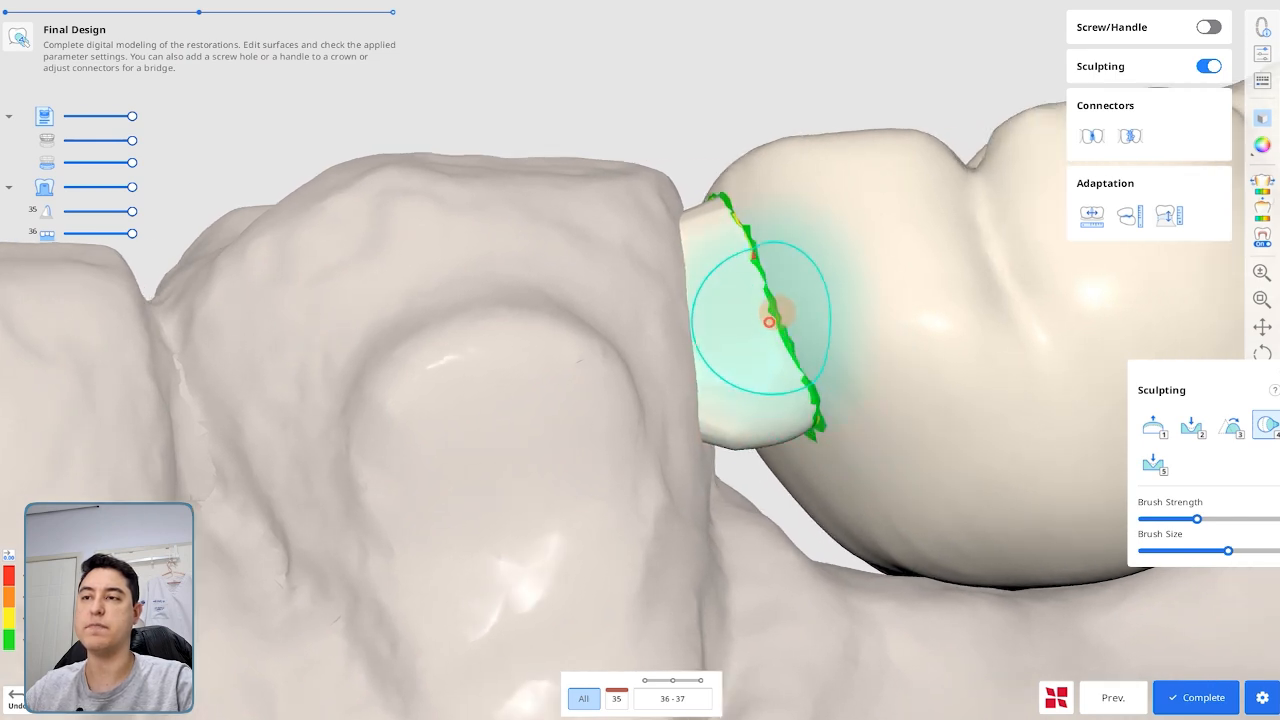
{"action": "mouse_move", "coordinate": [727, 250]}
{"action": "right_mouse_down"}
{"action": "mouse_move", "coordinate": [589, 543]}
{"action": "mouse_move", "coordinate": [626, 514]}
{"action": "mouse_move", "coordinate": [609, 519]}
{"action": "mouse_move", "coordinate": [611, 483]}
{"action": "mouse_move", "coordinate": [686, 477]}
{"action": "right_mouse_up"}
- Smooth the buccal junction of wing 35 and pontic 36 with the third sculpting brush
{"action": "scroll", "coordinate": [610, 500], "scroll_direction": "down", "scroll_amount": 3}
{"action": "scroll", "coordinate": [686, 477], "scroll_direction": "up", "scroll_amount": 5}
{"action": "left_click", "coordinate": [1231, 428]}
{"action": "right_click_drag", "start_coordinate": [1110, 420], "coordinate": [830, 337]}
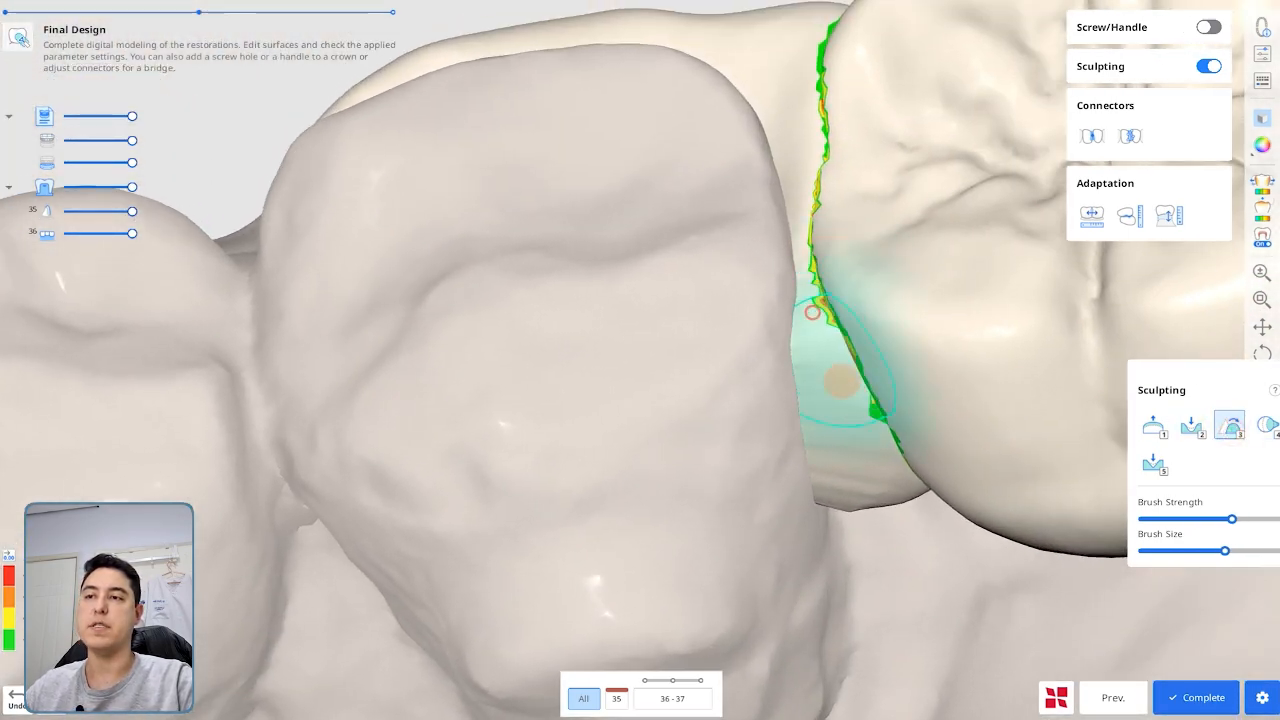
{"action": "mouse_move", "coordinate": [855, 478]}
{"action": "right_mouse_down"}
{"action": "mouse_move", "coordinate": [871, 451]}
{"action": "mouse_move", "coordinate": [729, 386]}
{"action": "mouse_move", "coordinate": [529, 443]}
{"action": "mouse_move", "coordinate": [539, 262]}
{"action": "mouse_move", "coordinate": [957, 257]}
{"action": "mouse_move", "coordinate": [1266, 414]}
{"action": "mouse_move", "coordinate": [1043, 329]}
{"action": "mouse_move", "coordinate": [912, 255]}
{"action": "mouse_move", "coordinate": [911, 449]}
{"action": "mouse_move", "coordinate": [893, 482]}
{"action": "mouse_move", "coordinate": [820, 437]}
{"action": "mouse_move", "coordinate": [660, 451]}
{"action": "mouse_move", "coordinate": [1076, 445]}
{"action": "right_mouse_up"}
- Refine the occlusal anatomy of the 36-37 bridge using the fourth sculpting brush and the Groove brush
{"action": "left_click", "coordinate": [1266, 425]}
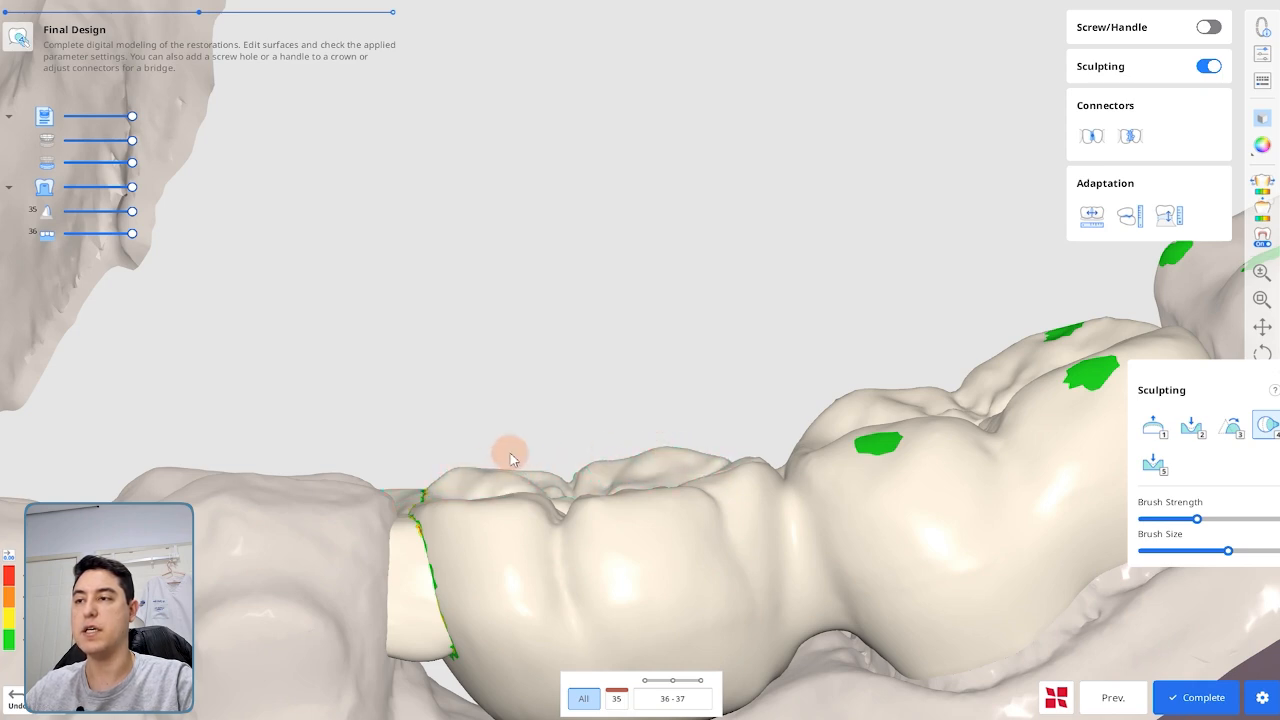
{"action": "right_click_drag", "start_coordinate": [669, 489], "coordinate": [768, 447]}
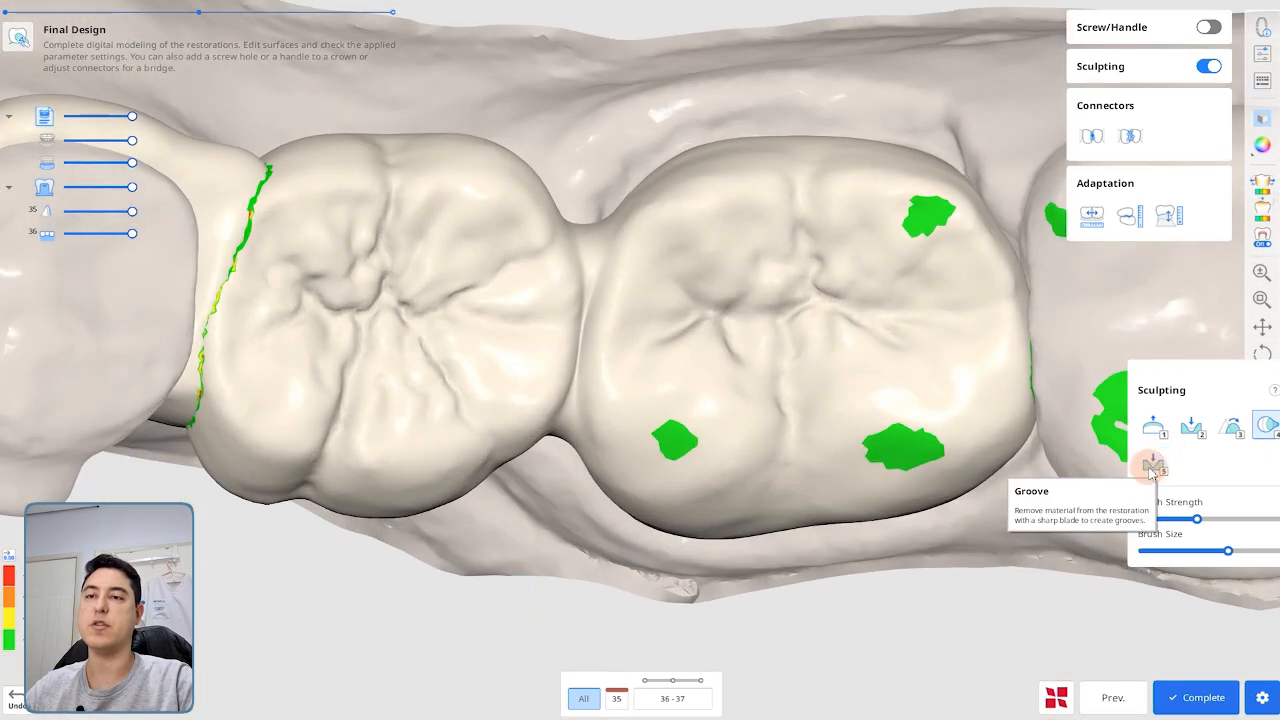
{"action": "left_click", "coordinate": [1155, 464]}
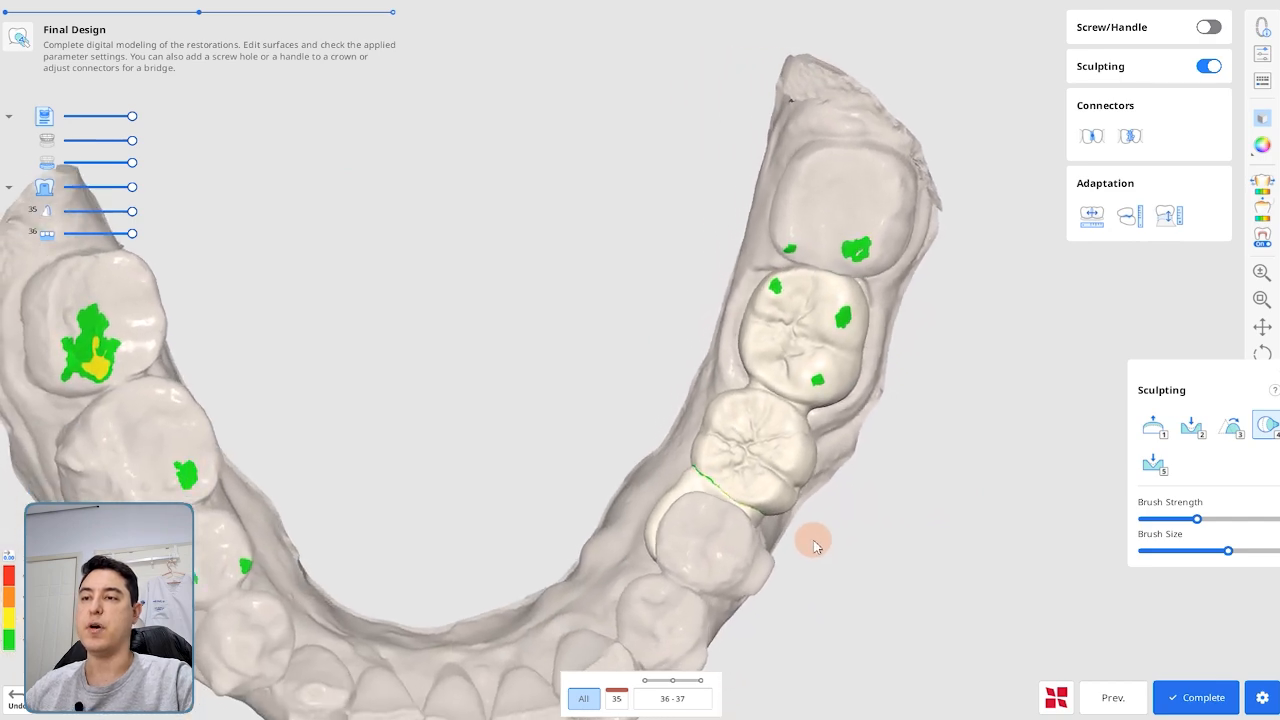
- Complete the final design and save the project as FIxa com Aleta
{"action": "left_click", "coordinate": [1205, 698]}
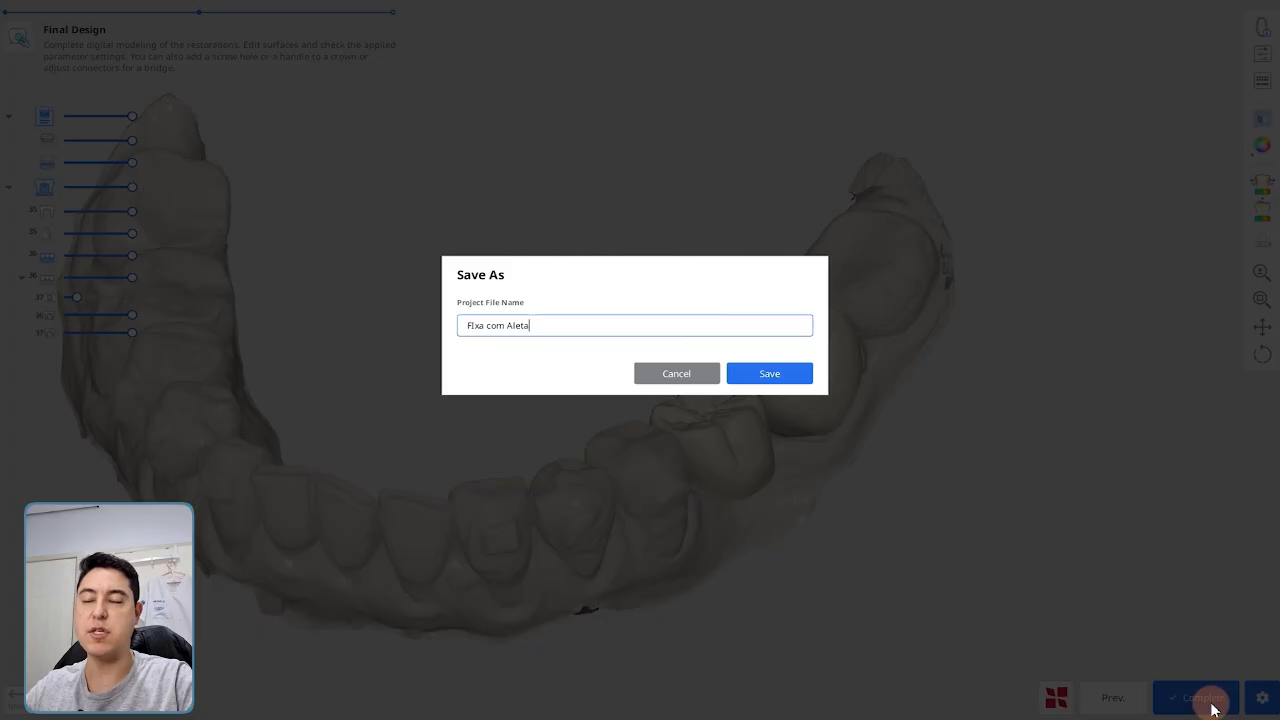
{"action": "left_click", "coordinate": [770, 376]}
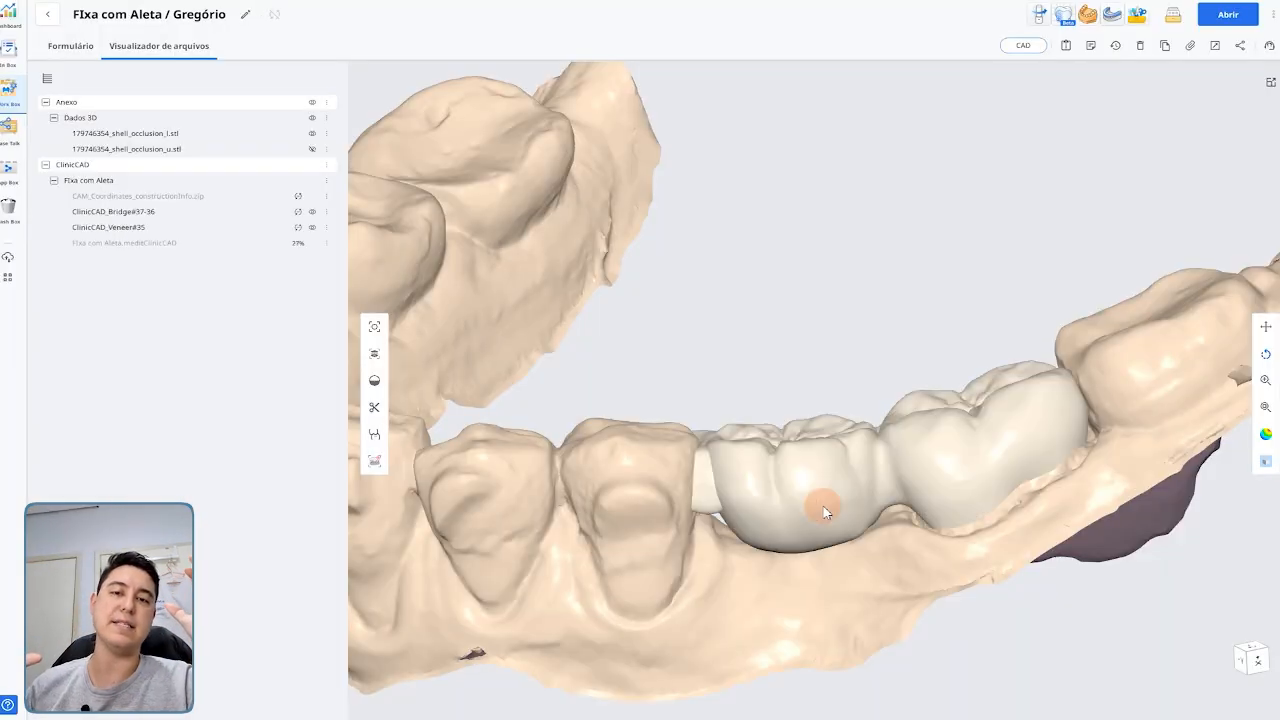
- Switch to the Medit Link file viewer, hide the 37-36 bridge to inspect wing 35 on its abutment, and show the bridge again
{"action": "left_click", "coordinate": [312, 212]}
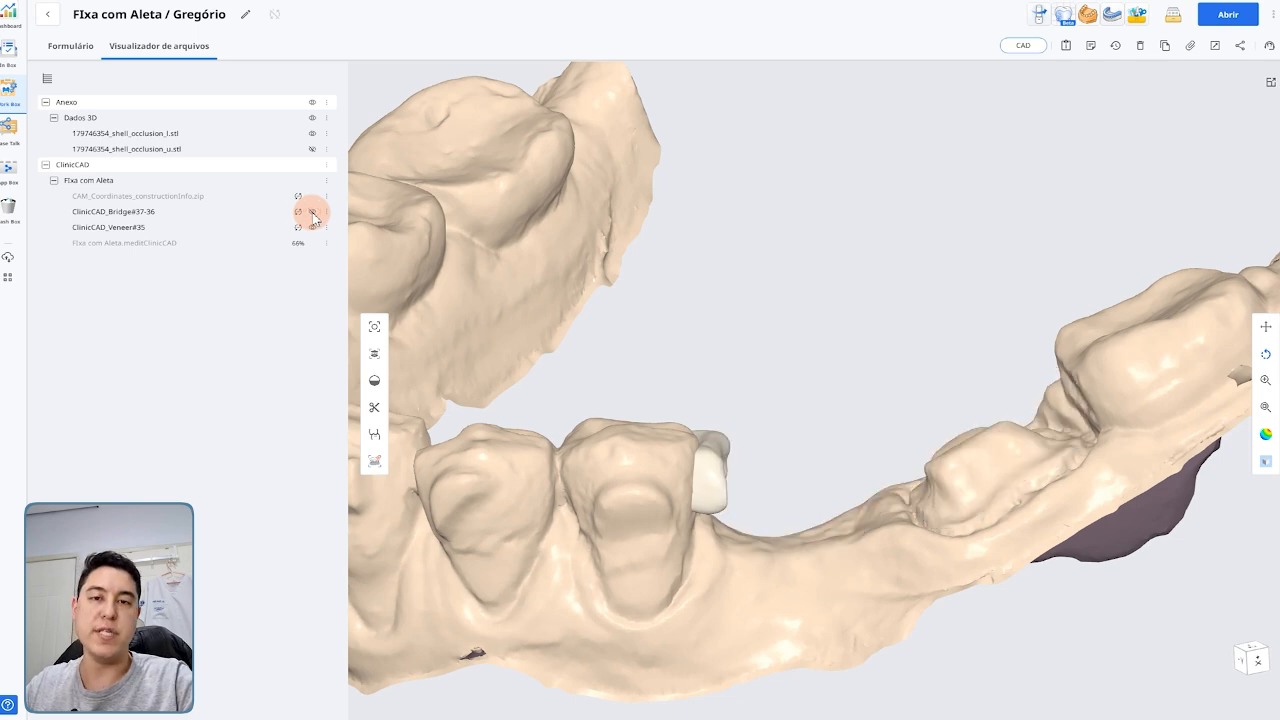
{"action": "left_click", "coordinate": [312, 212]}
{"action": "left_click", "coordinate": [312, 212]}
{"action": "left_click_drag", "start_coordinate": [370, 300], "coordinate": [440, 345]}
{"action": "left_click_drag", "start_coordinate": [670, 480], "coordinate": [540, 343]}
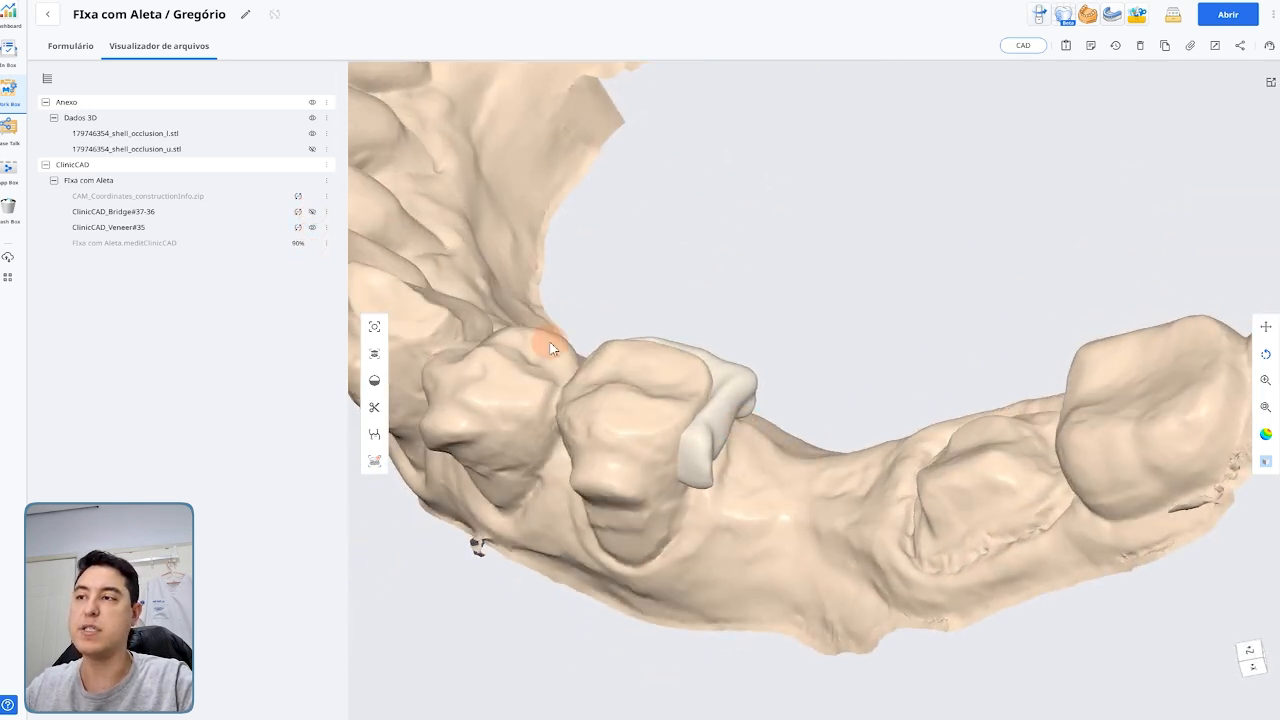
{"action": "left_click", "coordinate": [312, 213]}
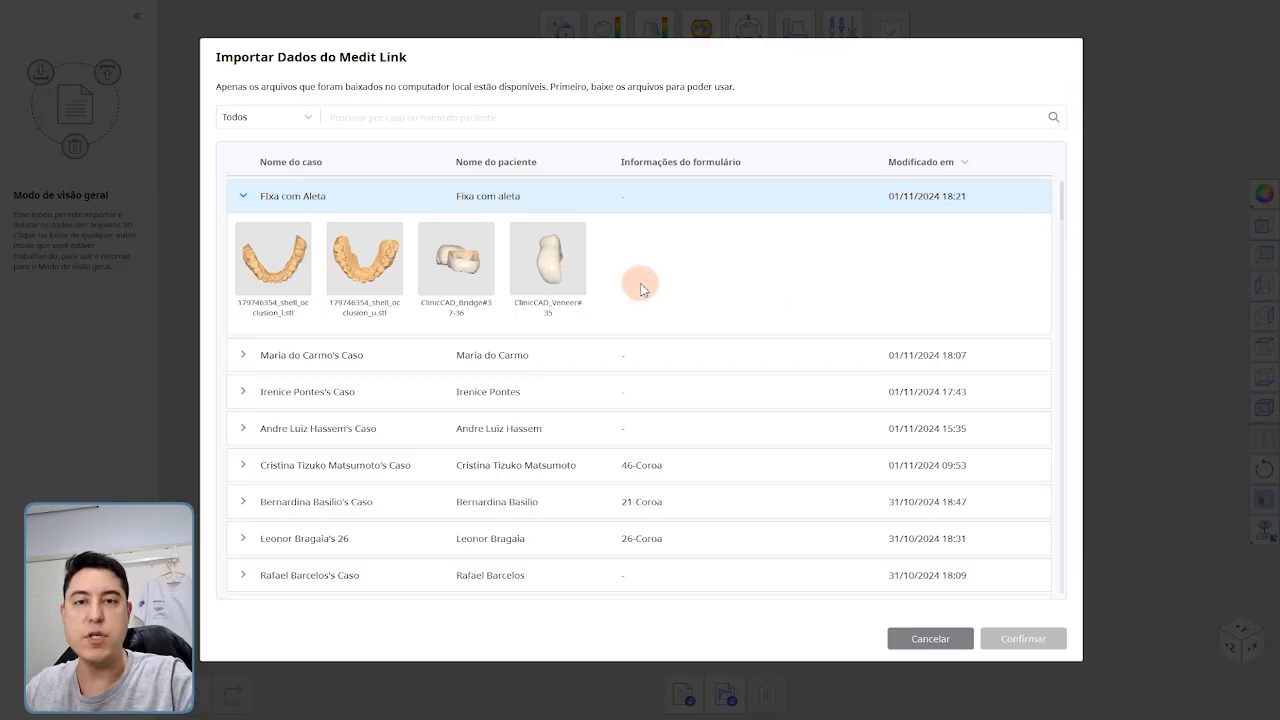
- Import ClinicCAD_Bridge#37-36 and ClinicCAD_Veneer#35 from the FIxa com Aleta case in Medit Link, and toggle each part's visibility to check them
{"action": "left_click", "coordinate": [545, 265]}
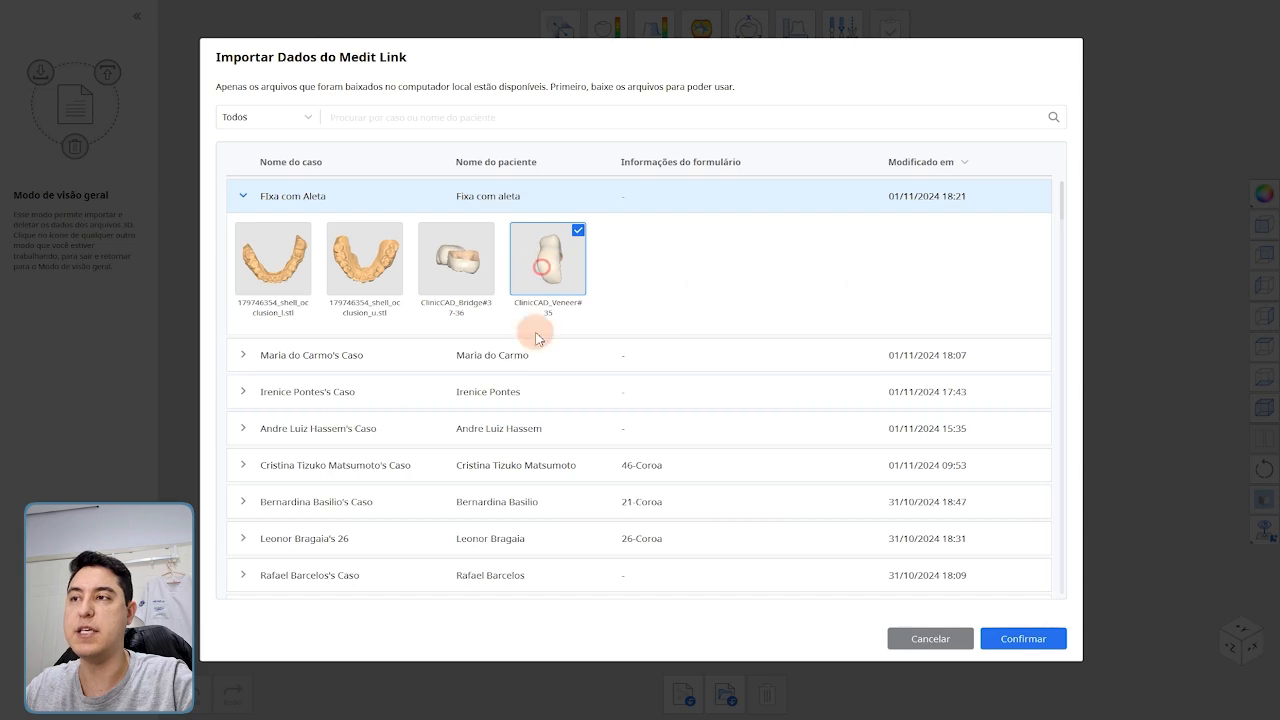
{"action": "left_click", "coordinate": [458, 262]}
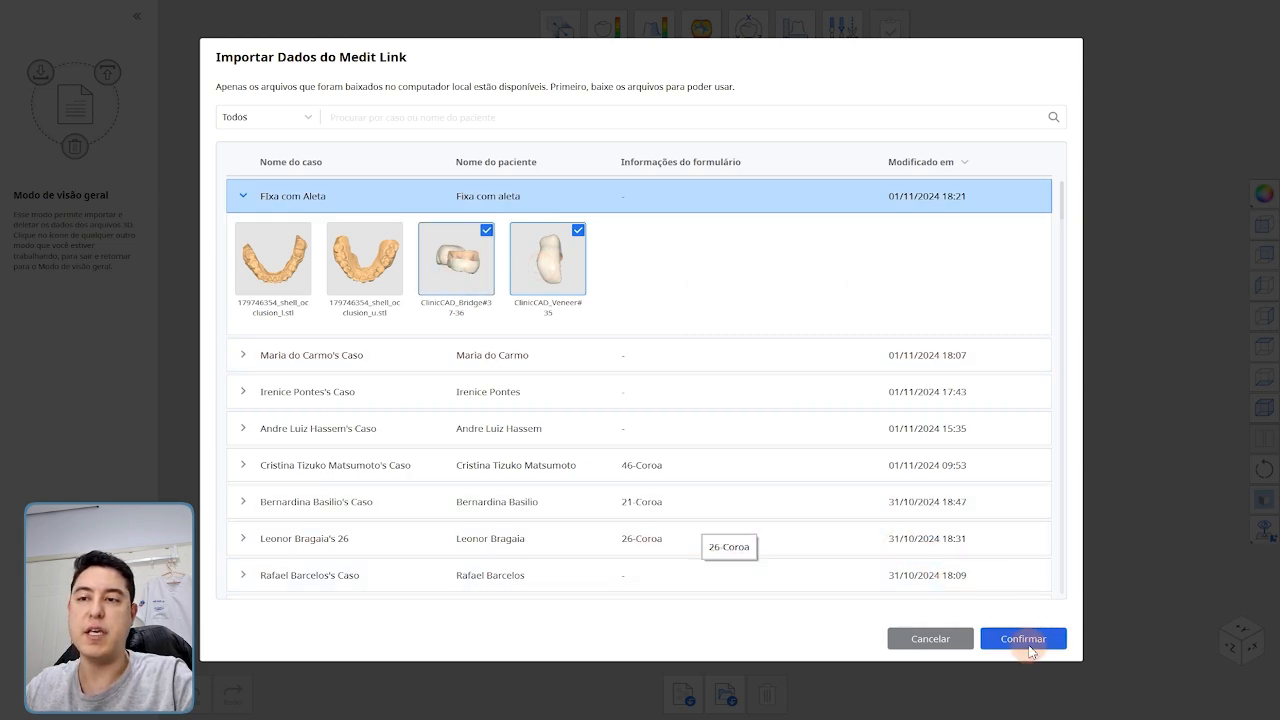
{"action": "left_click", "coordinate": [1023, 638]}
{"action": "right_click_drag", "start_coordinate": [1023, 614], "coordinate": [570, 390]}
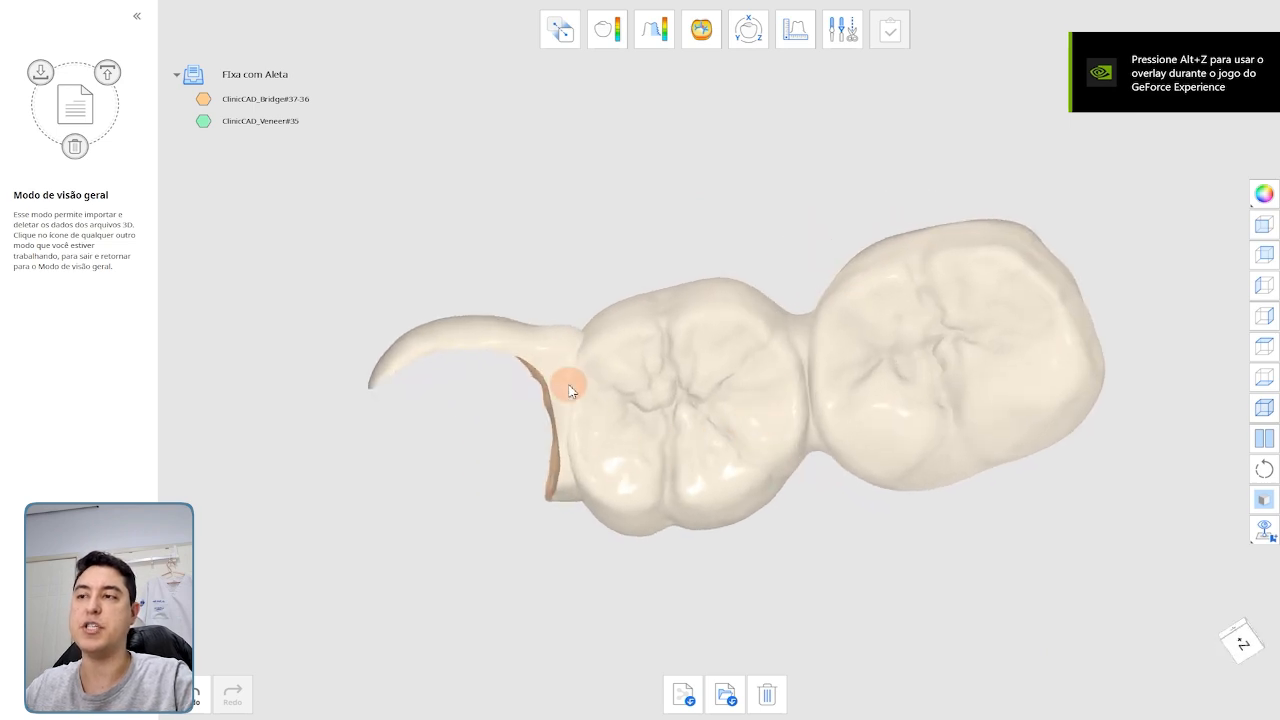
{"action": "left_click", "coordinate": [203, 99]}
{"action": "left_click", "coordinate": [203, 99]}
{"action": "left_click", "coordinate": [204, 120]}
{"action": "left_click", "coordinate": [204, 120]}
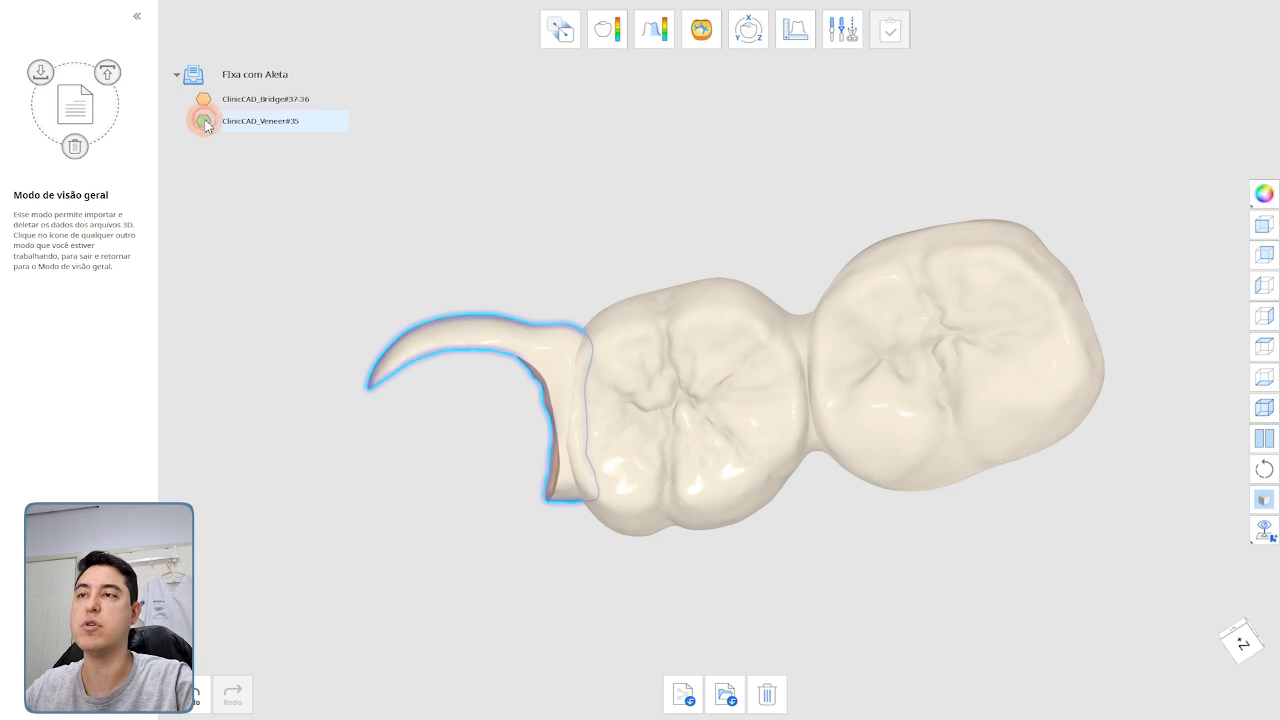
- Merge ClinicCAD_Bridge#37-36 and ClinicCAD_Veneer#35 with a Boolean union and name the resulting mesh Fixa com Aleta
{"action": "left_click", "coordinate": [855, 45]}
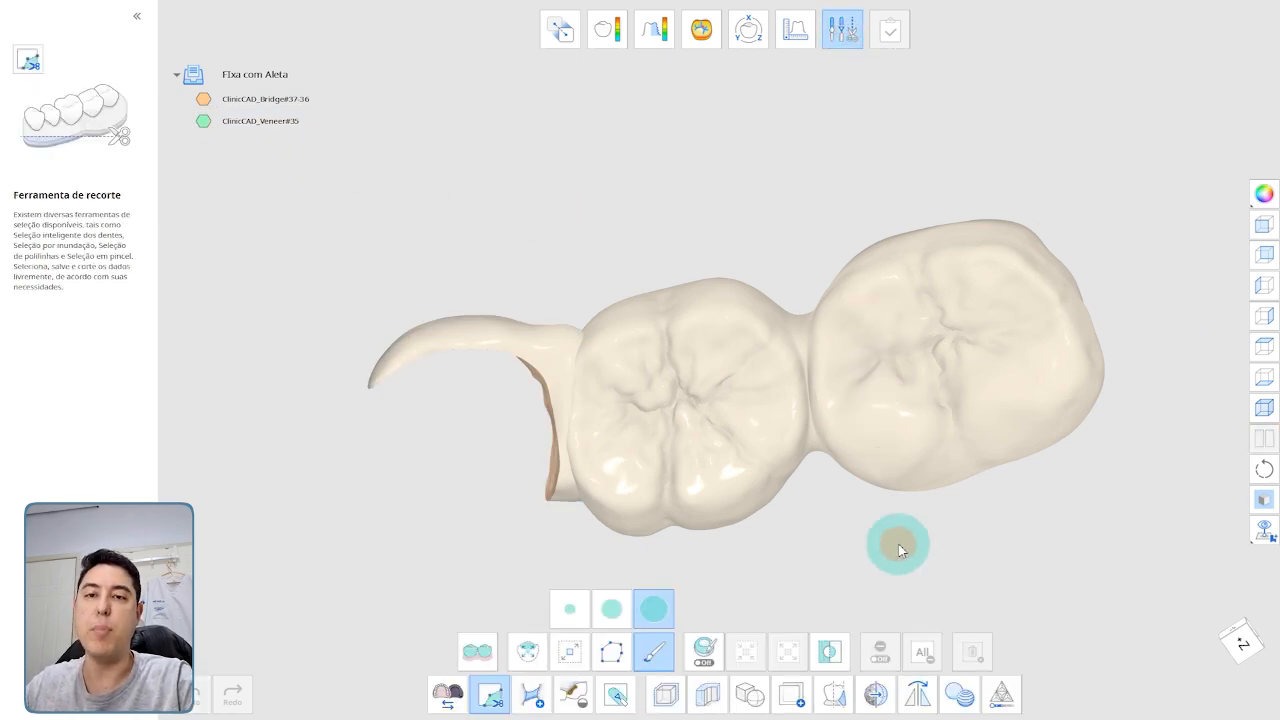
{"action": "right_click_drag", "start_coordinate": [897, 540], "coordinate": [889, 469]}
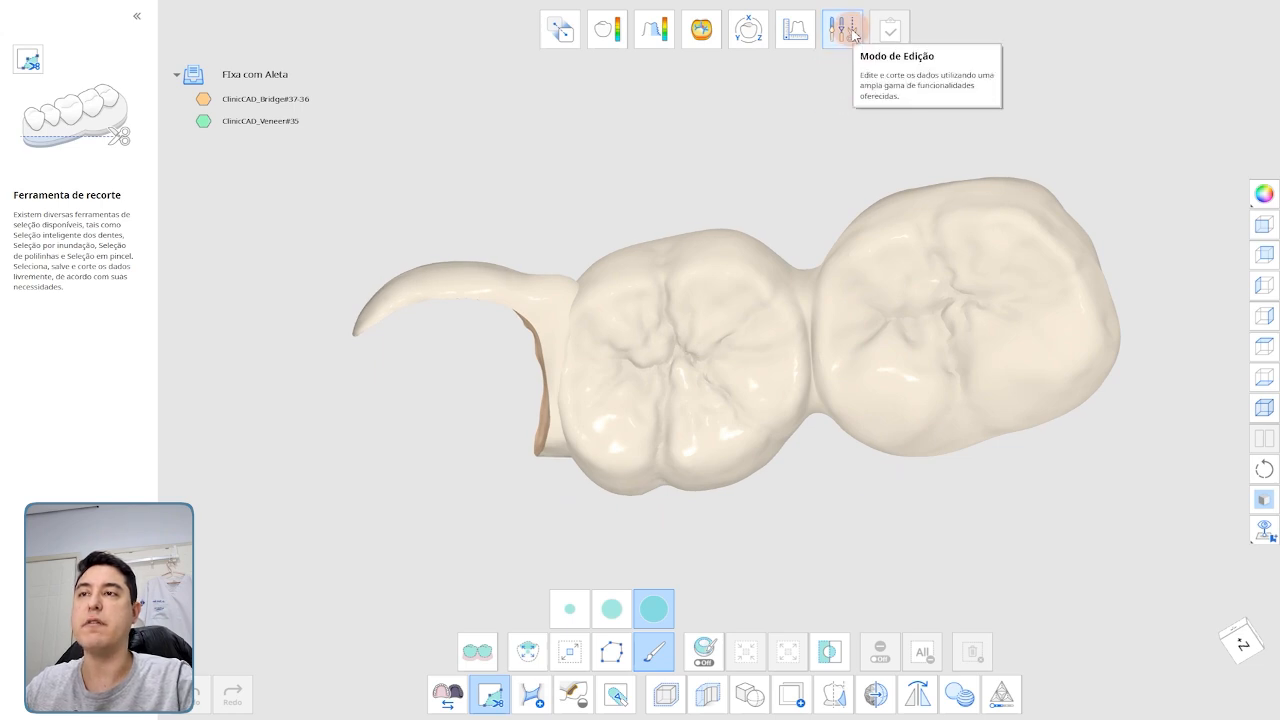
{"action": "left_click", "coordinate": [750, 700]}
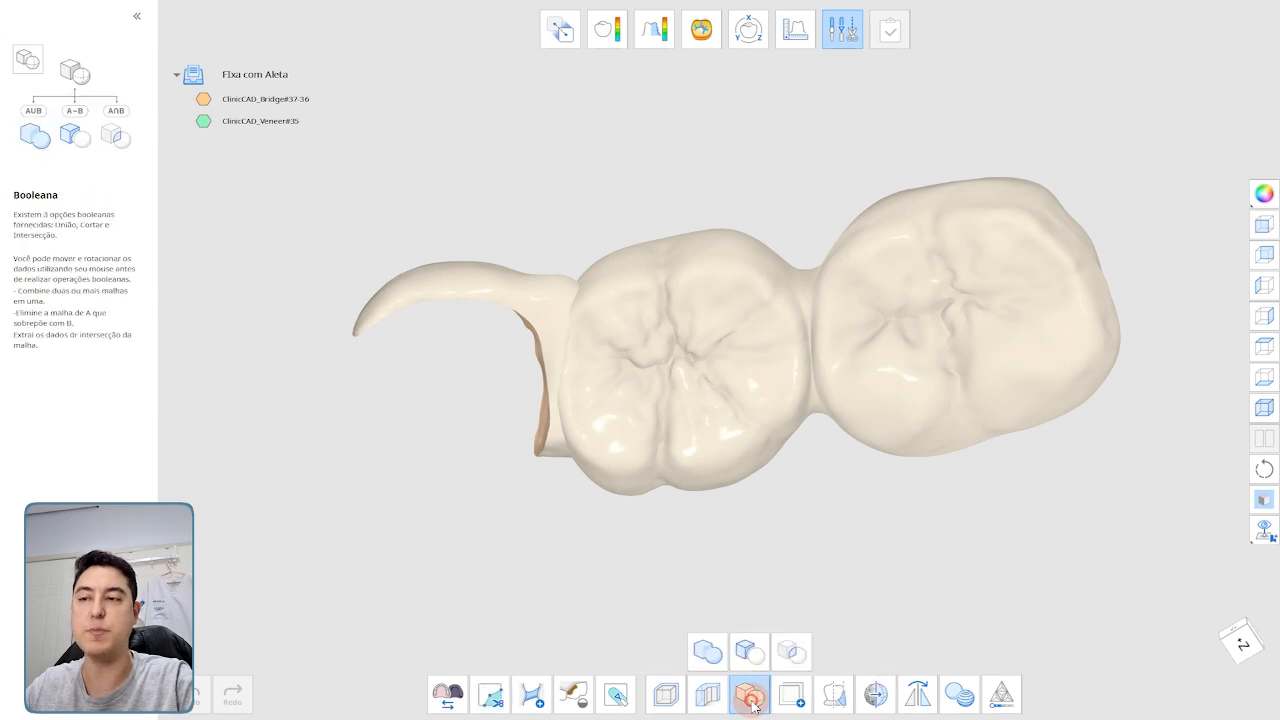
{"action": "left_click", "coordinate": [703, 658]}
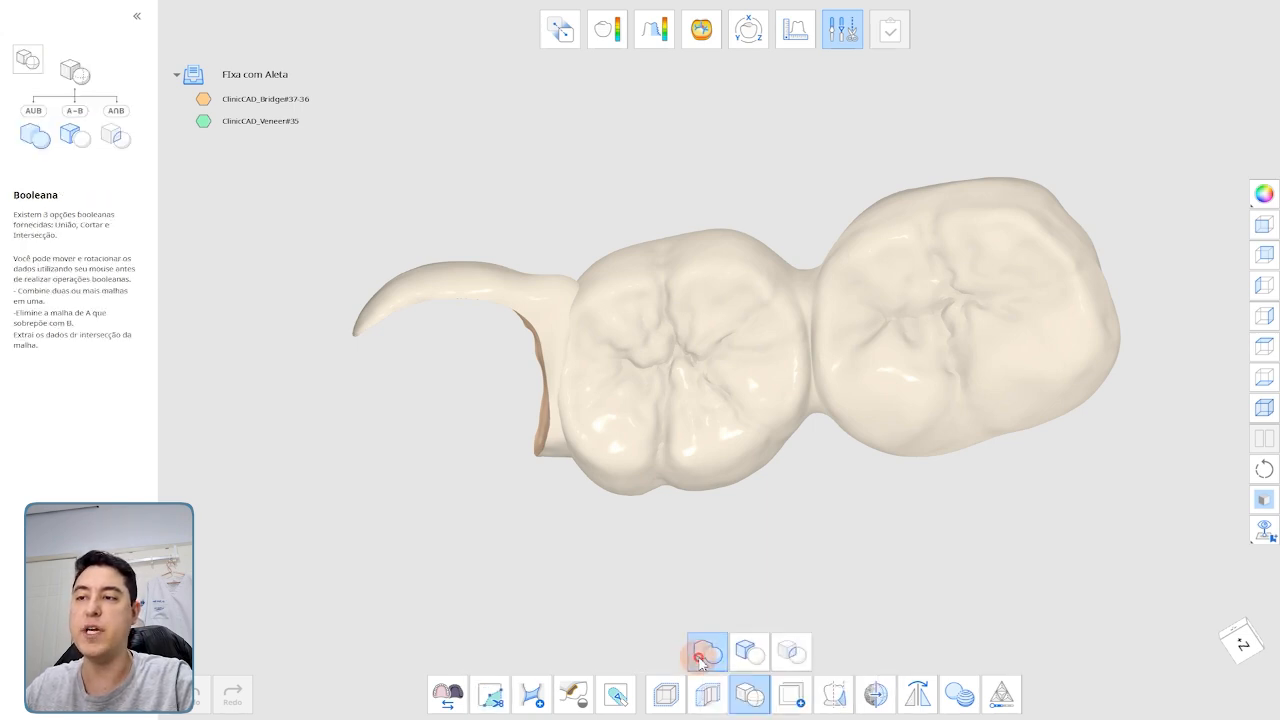
{"action": "left_click", "coordinate": [412, 207]}
{"action": "left_click", "coordinate": [490, 210]}
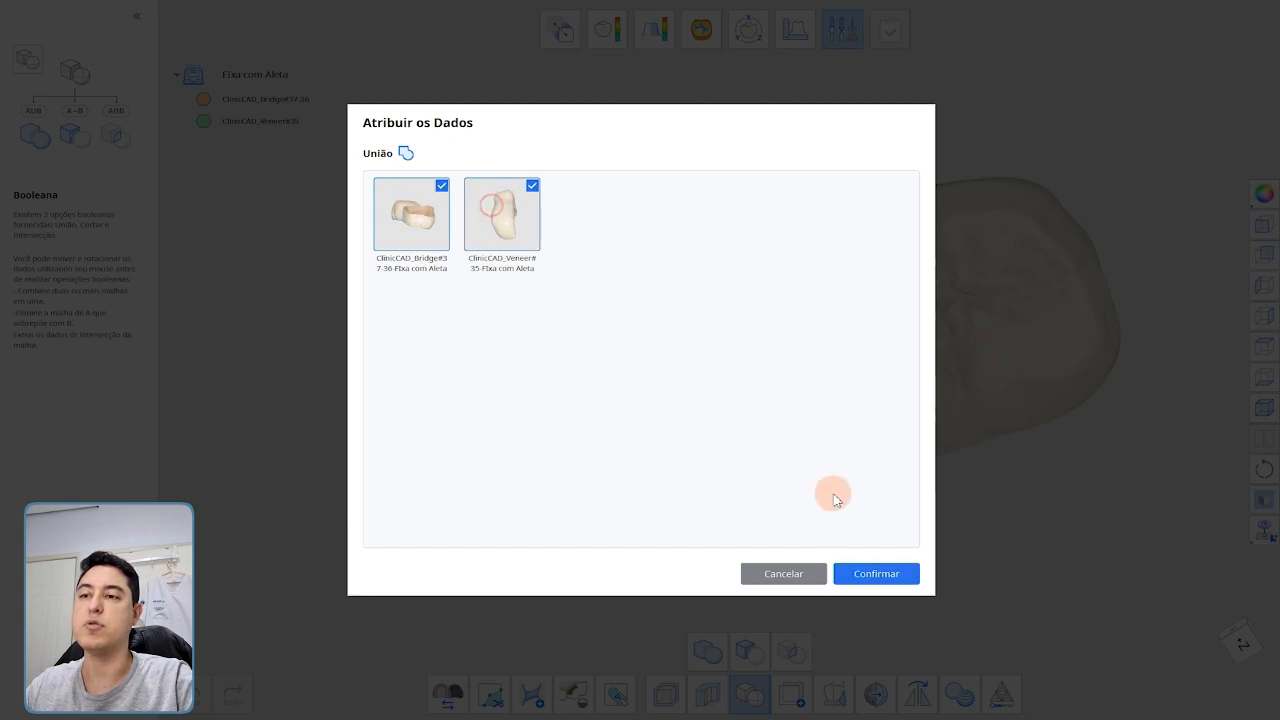
{"action": "left_click", "coordinate": [885, 576]}
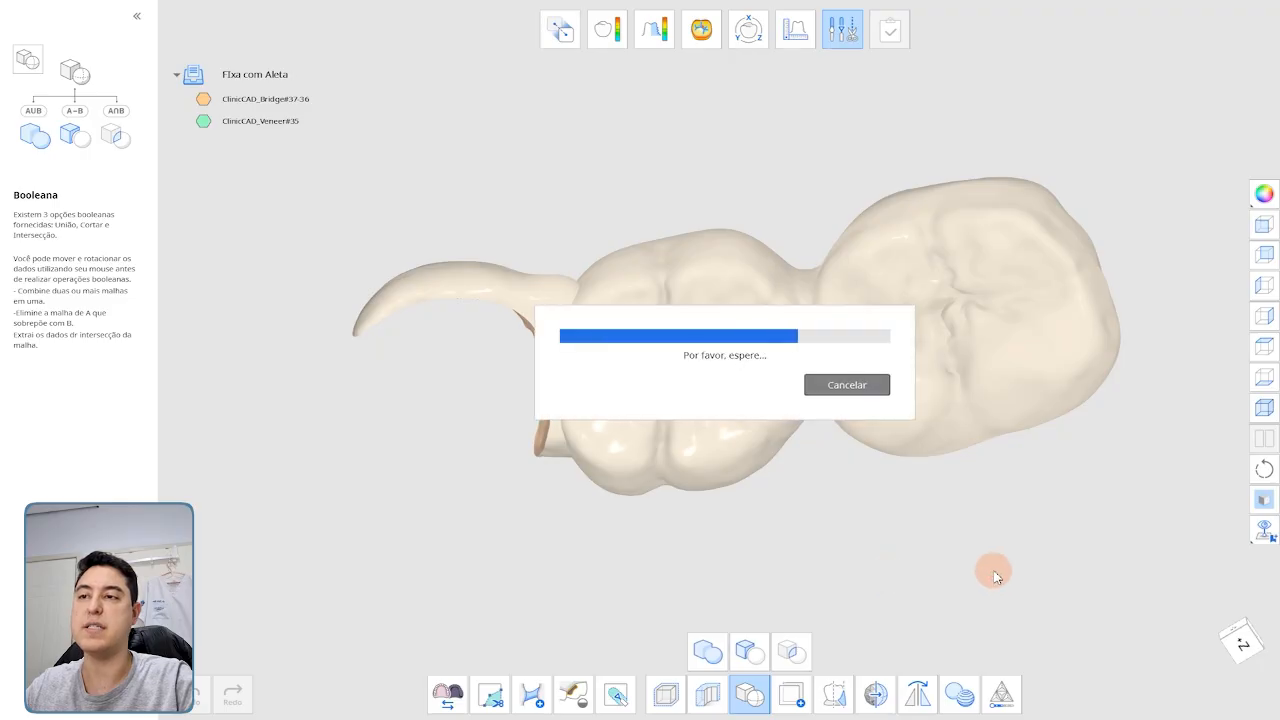
{"action": "left_click", "coordinate": [246, 140]}
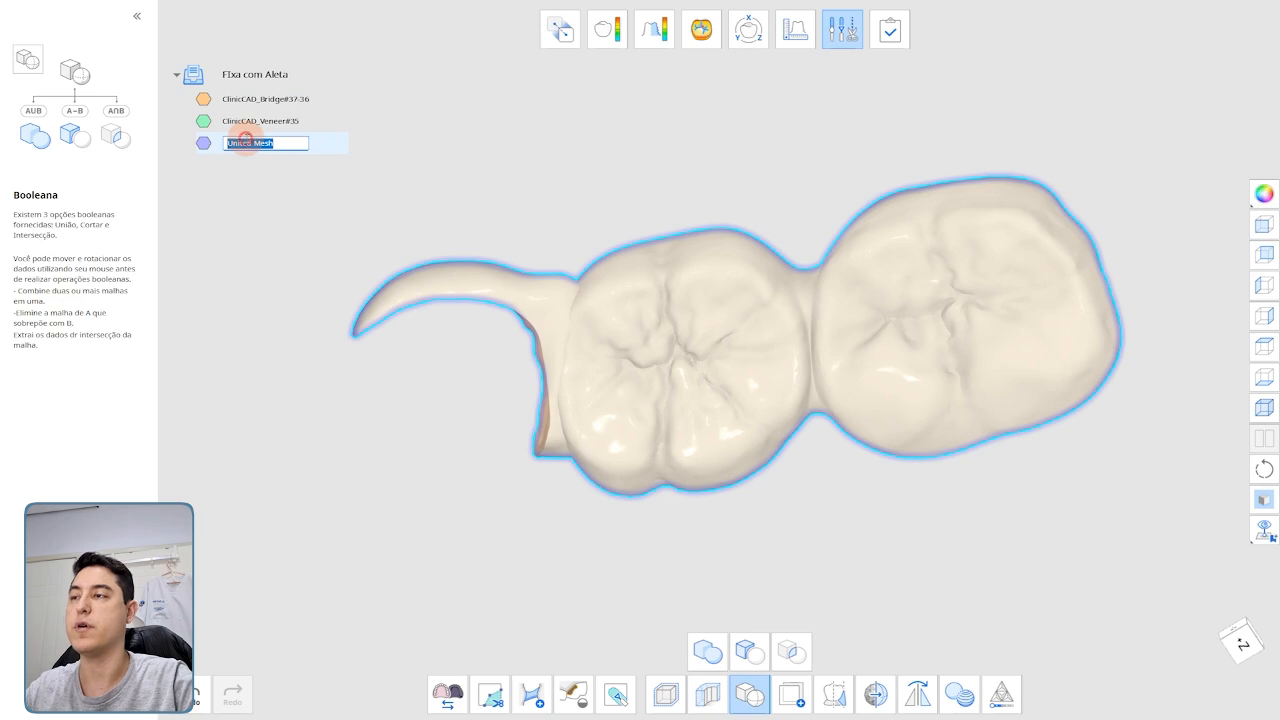
{"action": "type", "text": "Fixa com Aleta"}
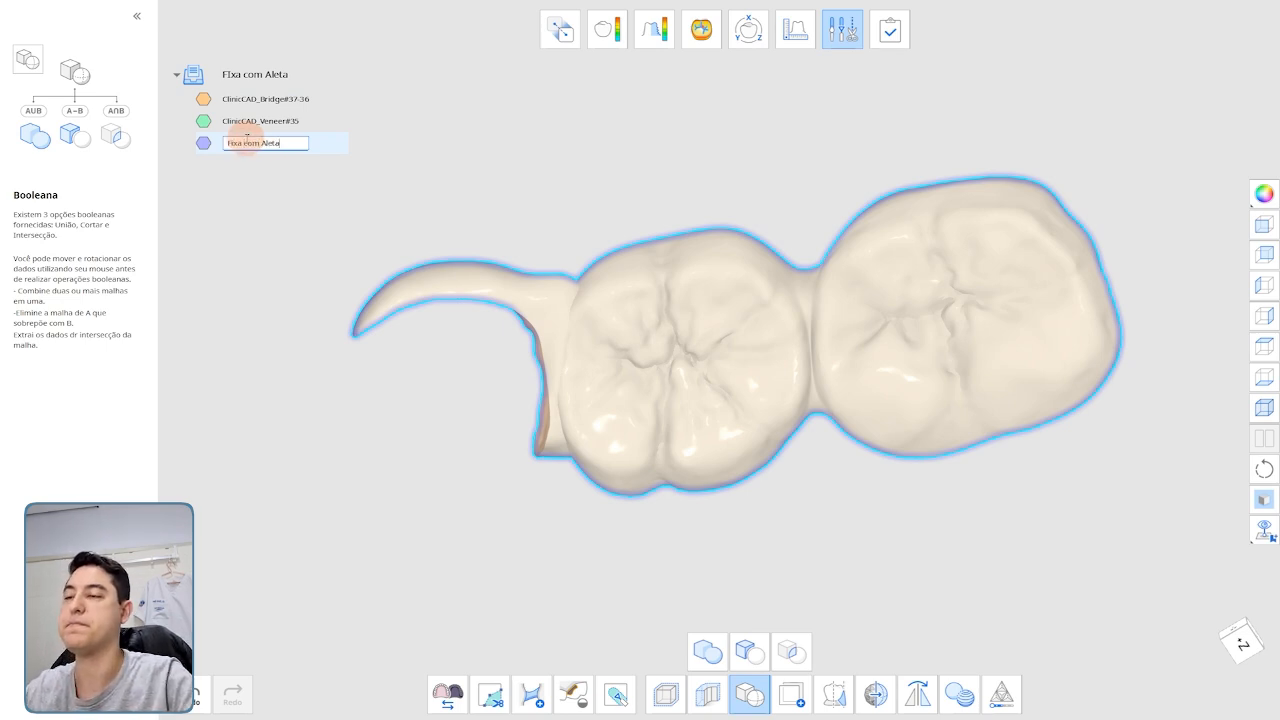
- Show only the merged Fixa com Aleta mesh, make it semi-transparent to inspect its interior, and restore full opacity
{"action": "left_click_drag", "start_coordinate": [385, 340], "coordinate": [198, 147]}
{"action": "left_click", "coordinate": [198, 147]}
{"action": "left_click", "coordinate": [198, 147]}
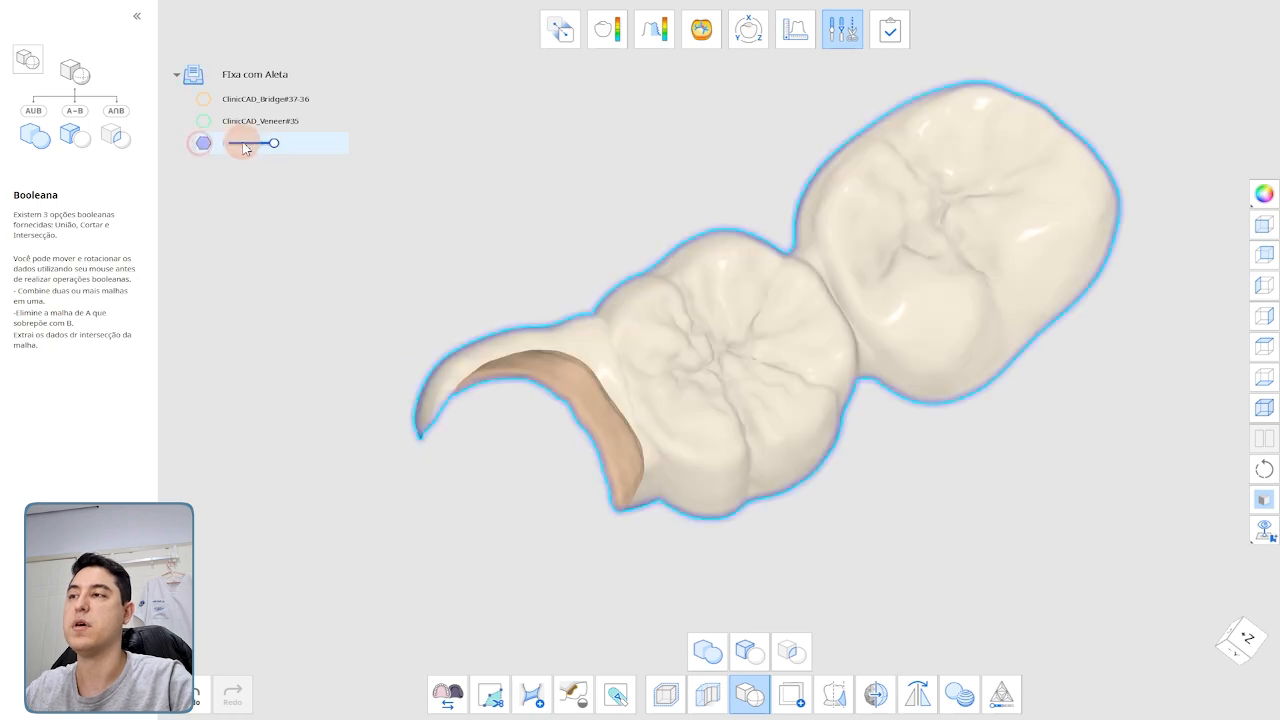
{"action": "left_click_drag", "start_coordinate": [275, 143], "coordinate": [251, 143]}
{"action": "left_click_drag", "start_coordinate": [580, 365], "coordinate": [446, 323]}
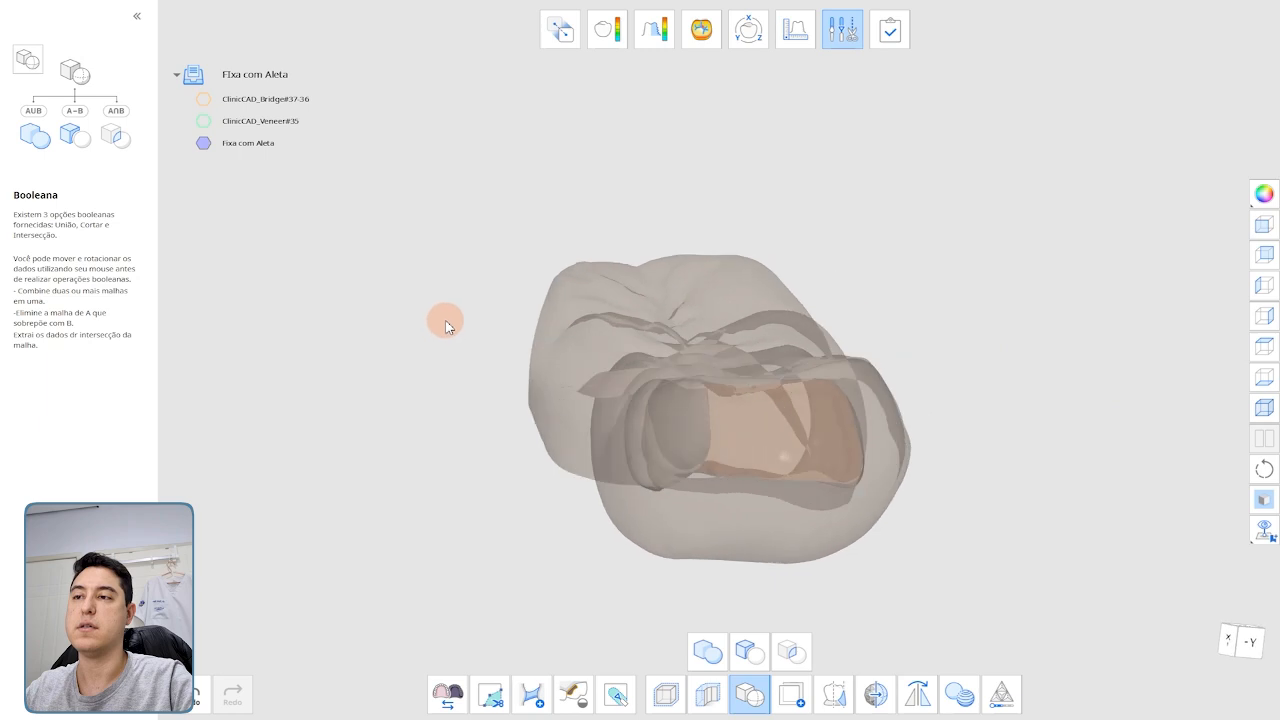
{"action": "left_click", "coordinate": [251, 142]}
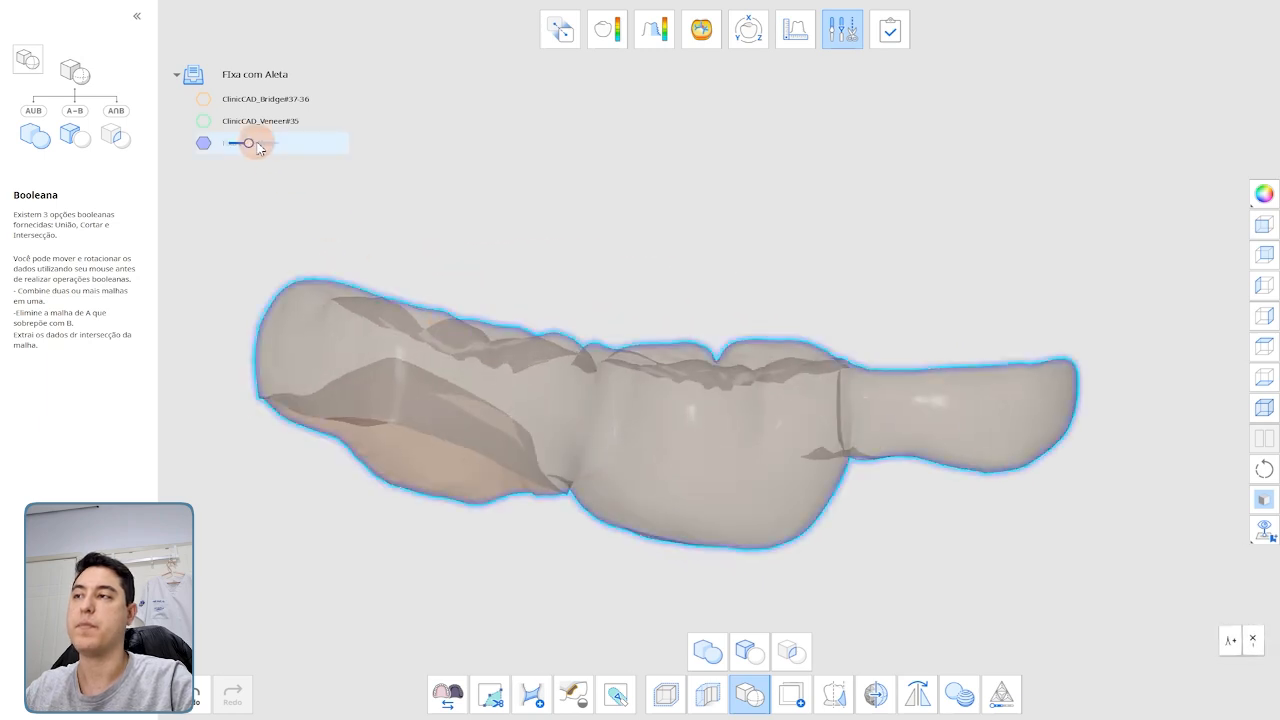
{"action": "left_click", "coordinate": [247, 143]}
- Leave the editing mode and export the merged mesh to Medit Link under the file name Fixa com Aleta
{"action": "left_click", "coordinate": [842, 30]}
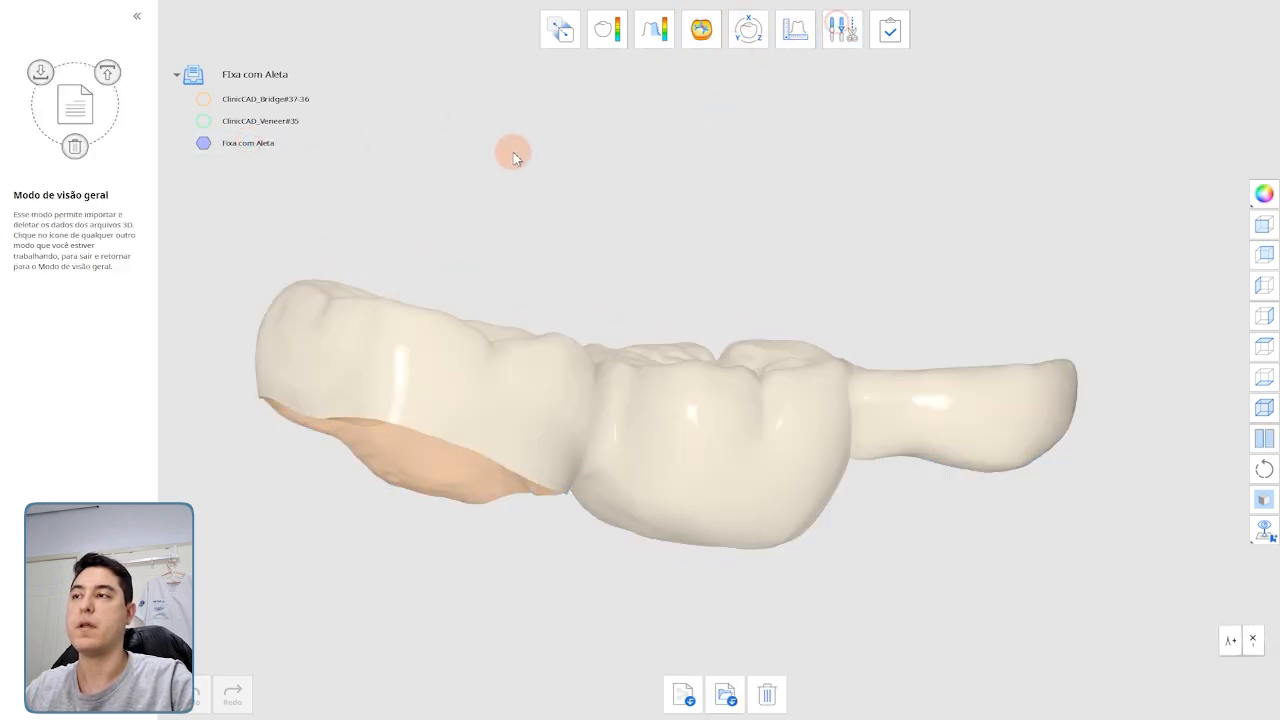
{"action": "left_click", "coordinate": [294, 143]}
{"action": "right_click", "coordinate": [313, 150]}
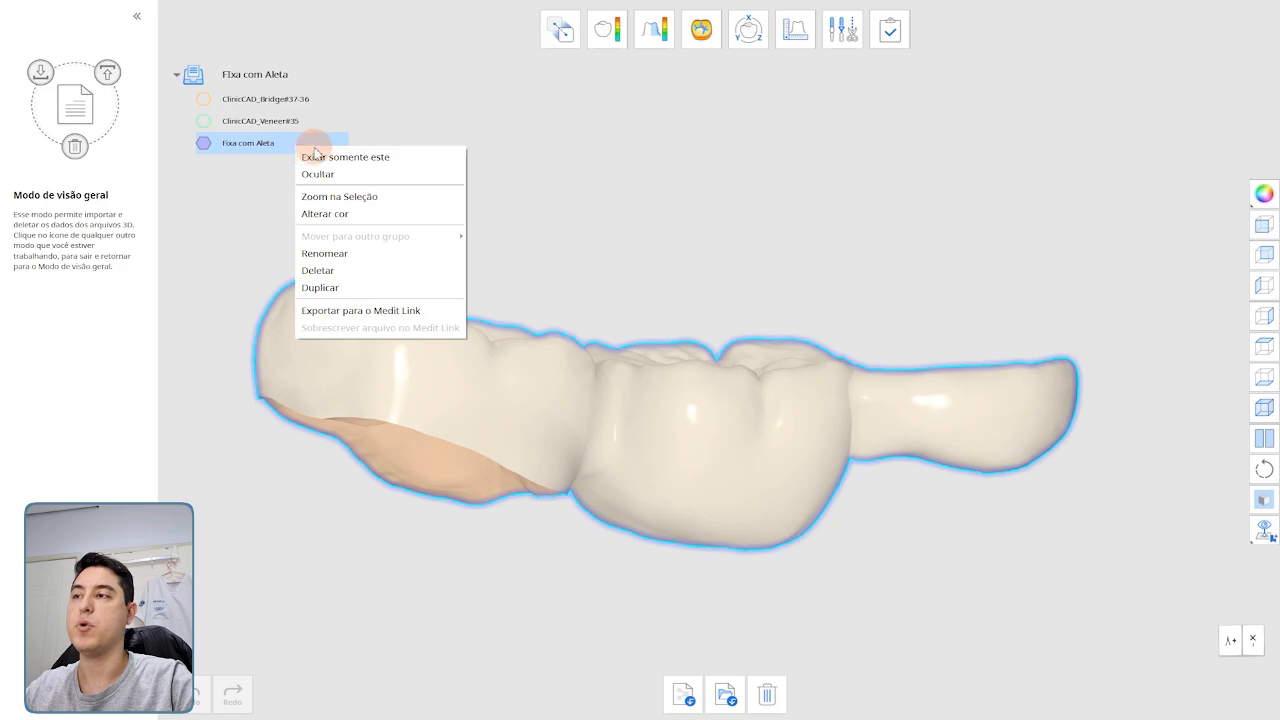
{"action": "left_click", "coordinate": [362, 310]}
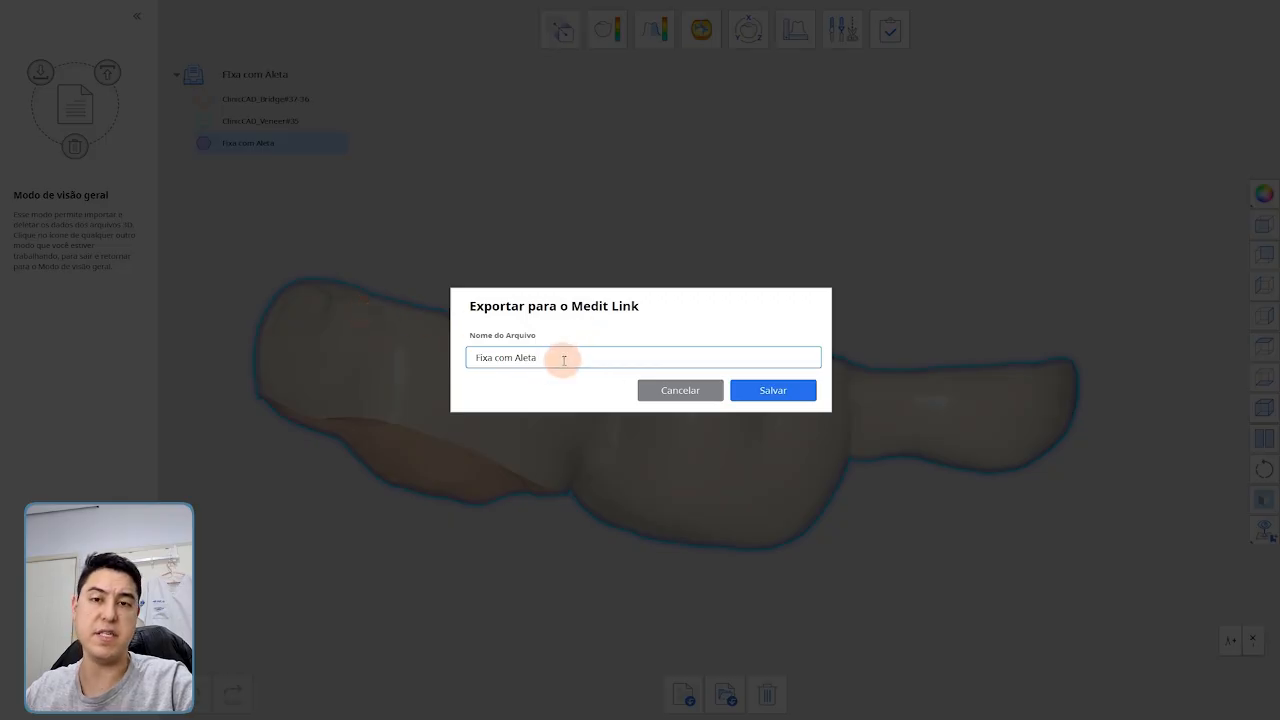
{"action": "left_click", "coordinate": [784, 391]}
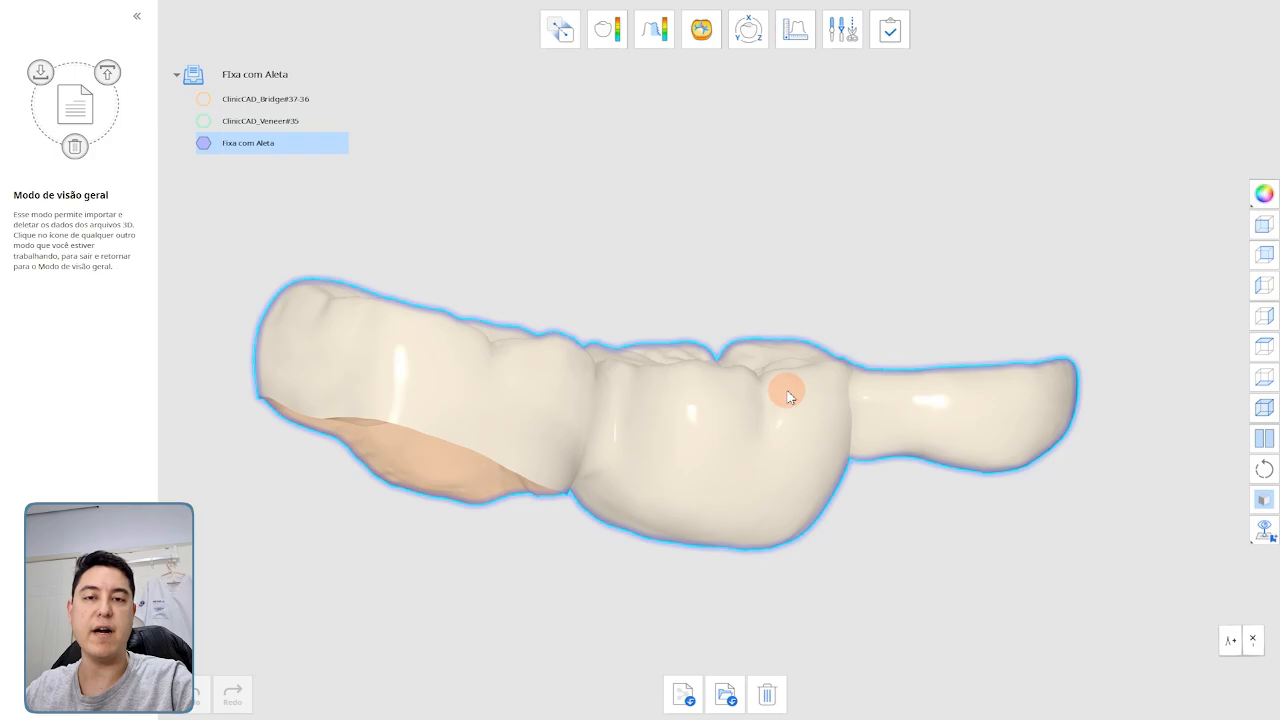
- Switch to the Medit Link file viewer and hide the scans and separate ClinicCAD parts to inspect only the merged Fixa com Aleta design
{"action": "left_click_drag", "start_coordinate": [787, 396], "coordinate": [646, 489]}
{"action": "left_click", "coordinate": [405, 714]}
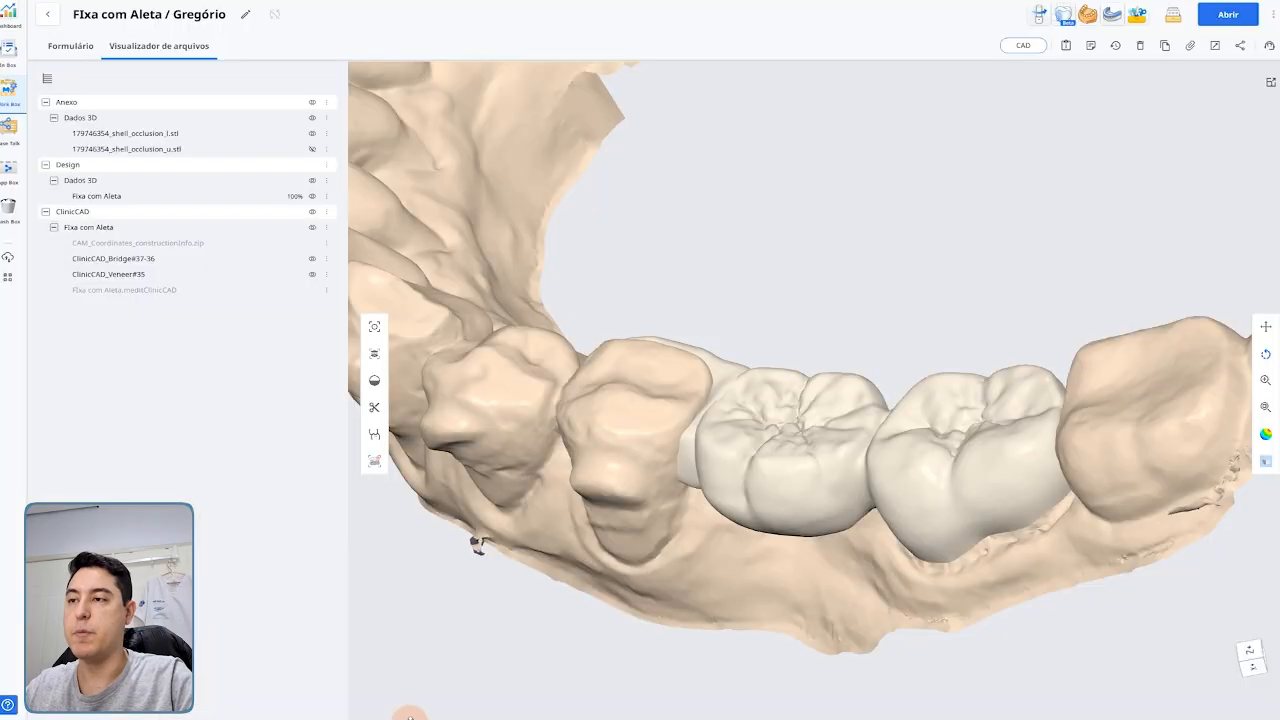
{"action": "left_click", "coordinate": [312, 102]}
{"action": "left_click", "coordinate": [312, 180]}
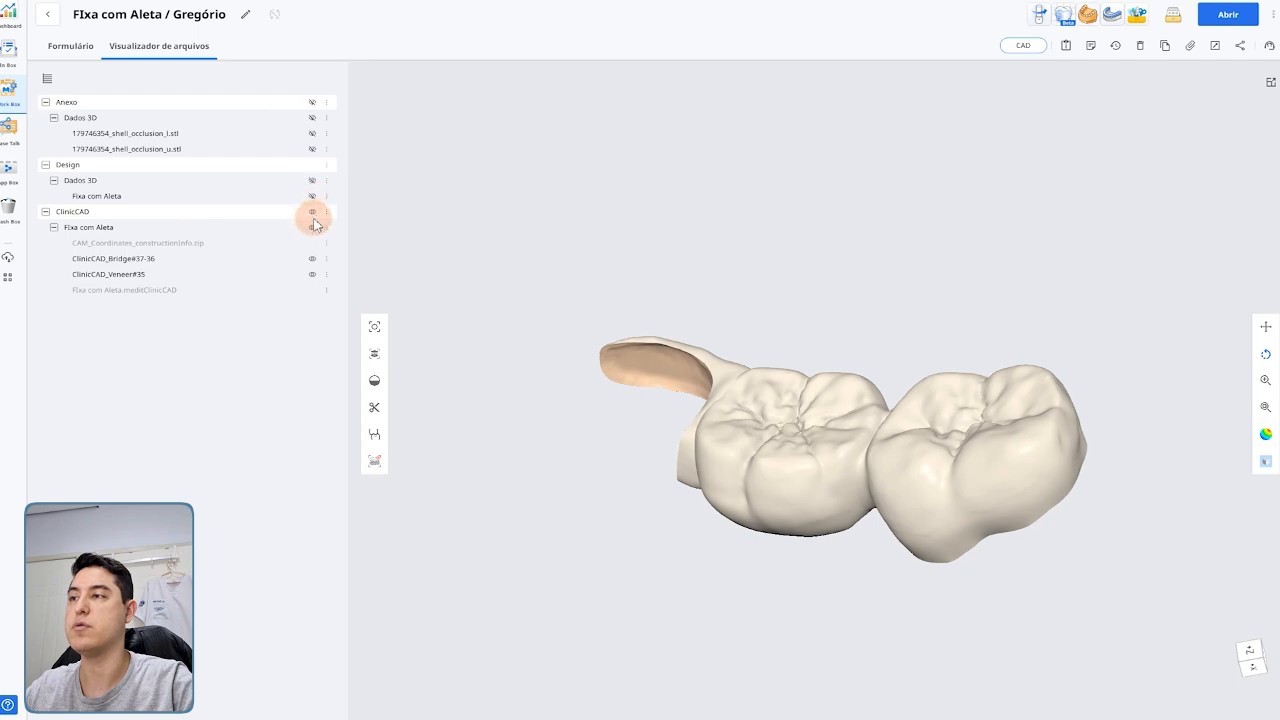
{"action": "left_click", "coordinate": [312, 212]}
{"action": "left_click", "coordinate": [312, 194]}
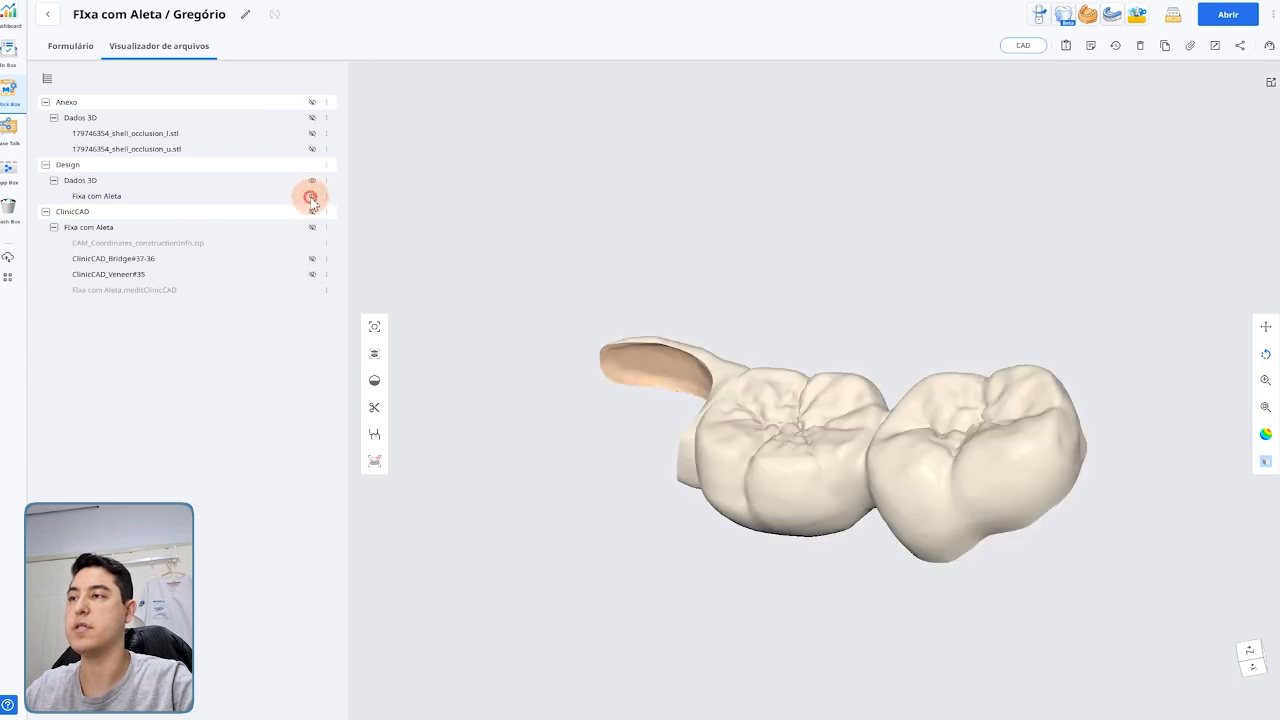
{"action": "left_click_drag", "start_coordinate": [720, 342], "coordinate": [328, 232]}
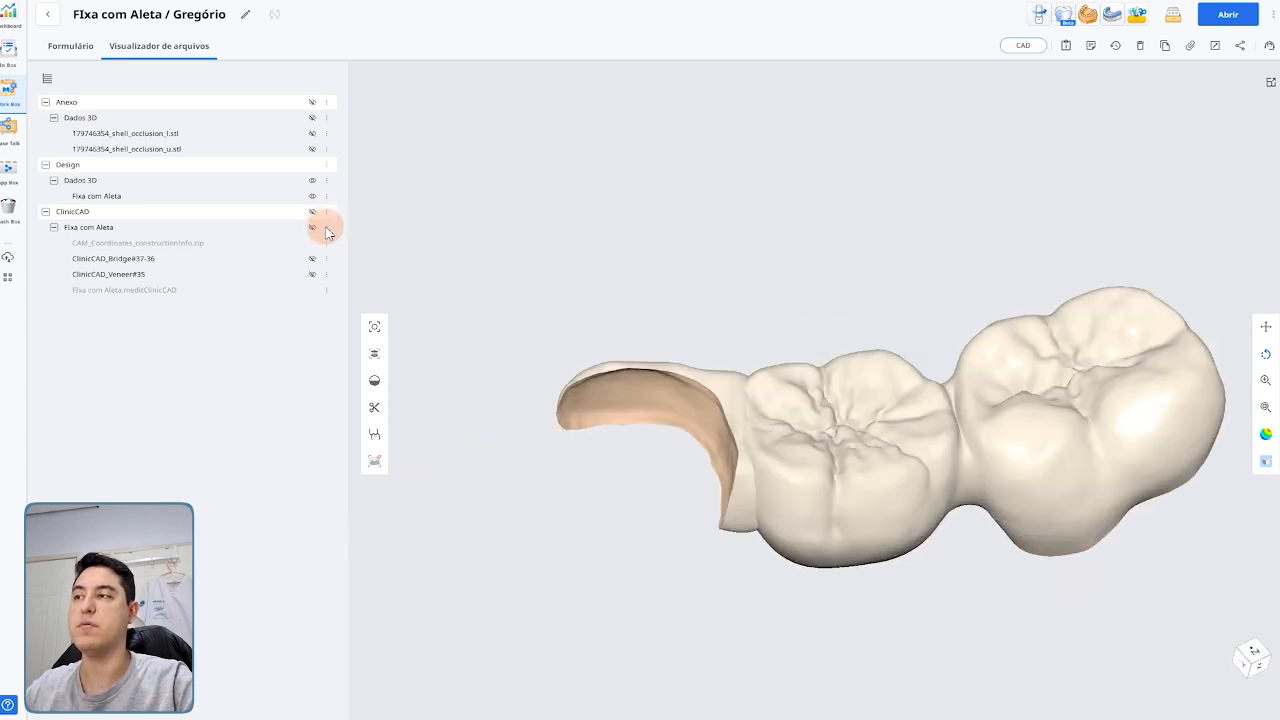
- Open the file options of the Fixa com Aleta design under Design, Dados 3D
{"action": "left_click", "coordinate": [326, 196]}
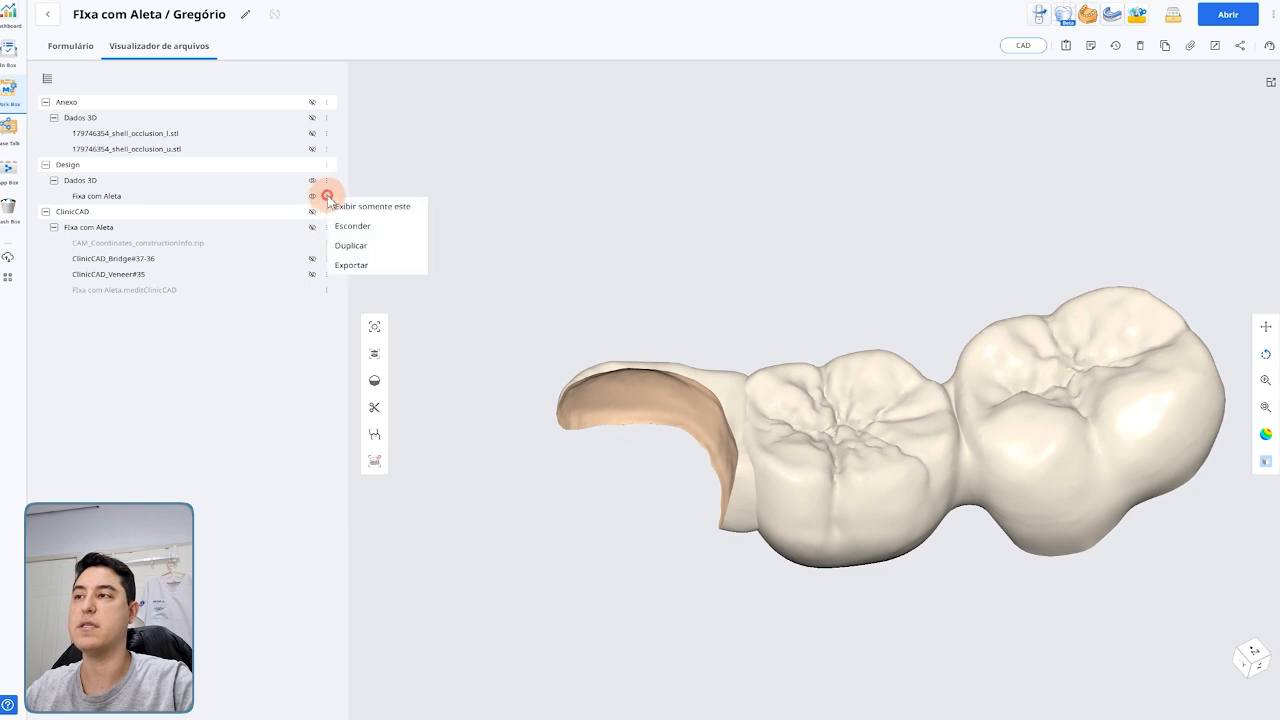